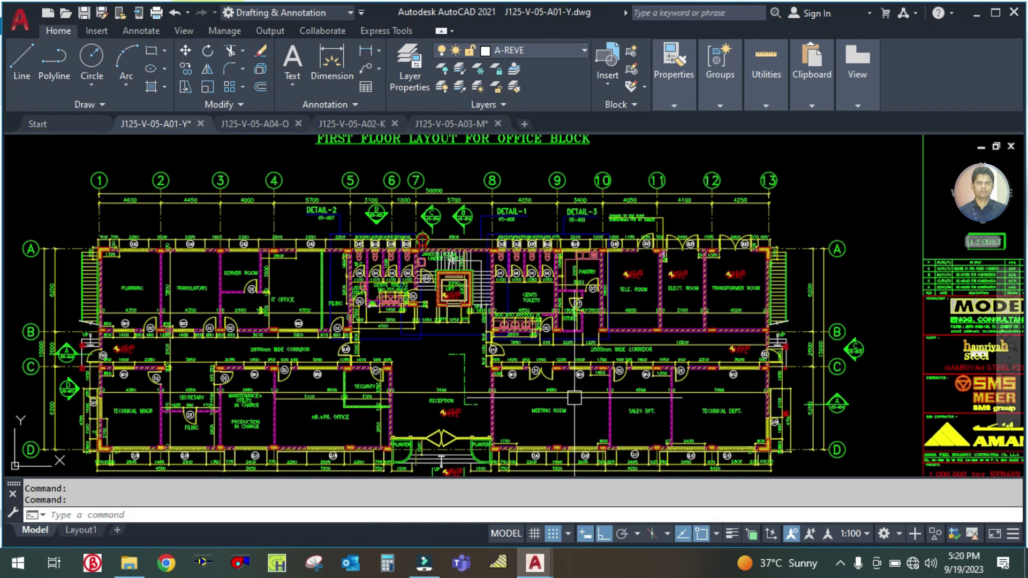
- Examine the first floor office layout around the tele, electrical and transformer rooms
scroll(661, 303, up, 3)
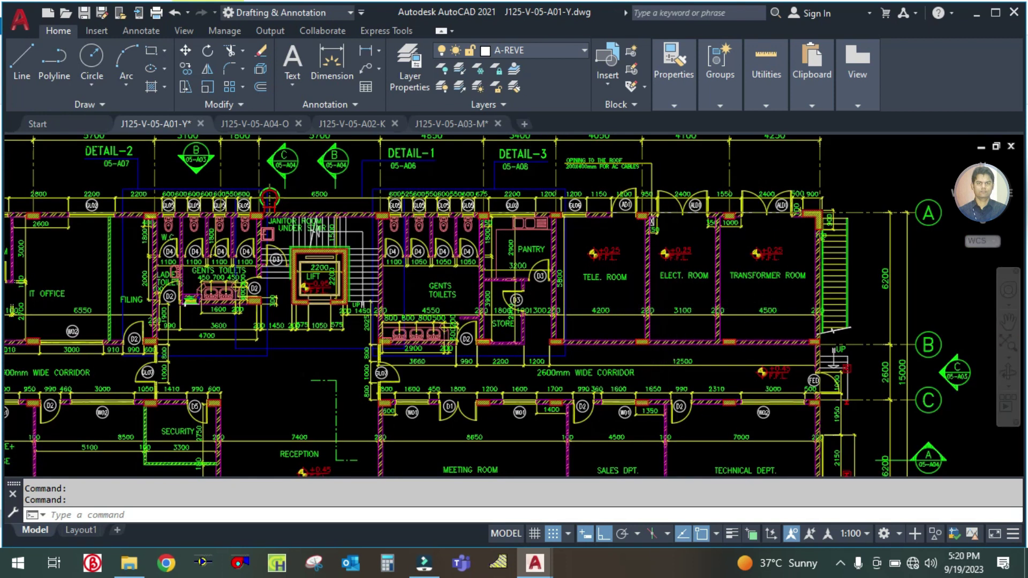
scroll(660, 300, up, 2)
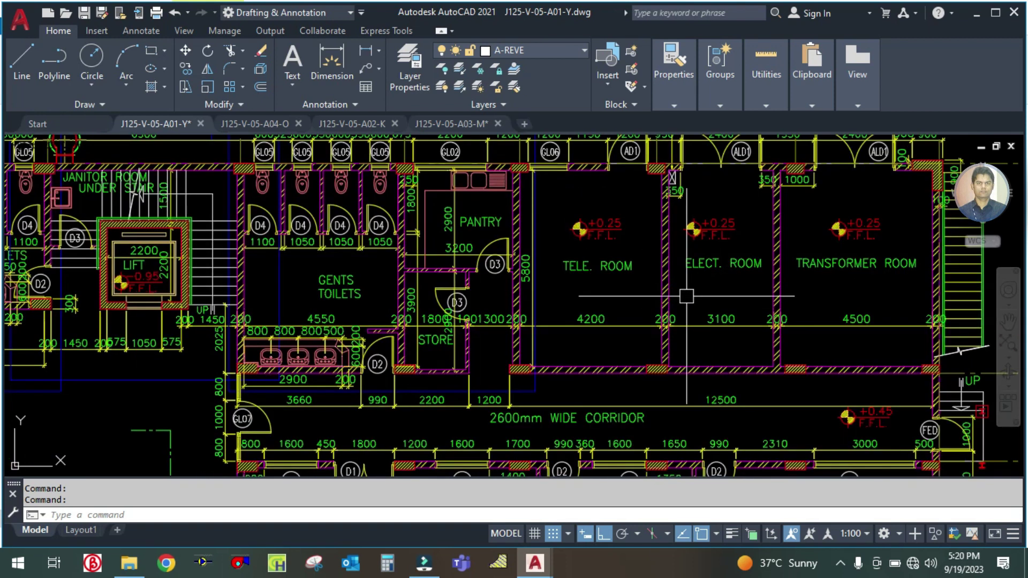
right_click(625, 345)
click(575, 298)
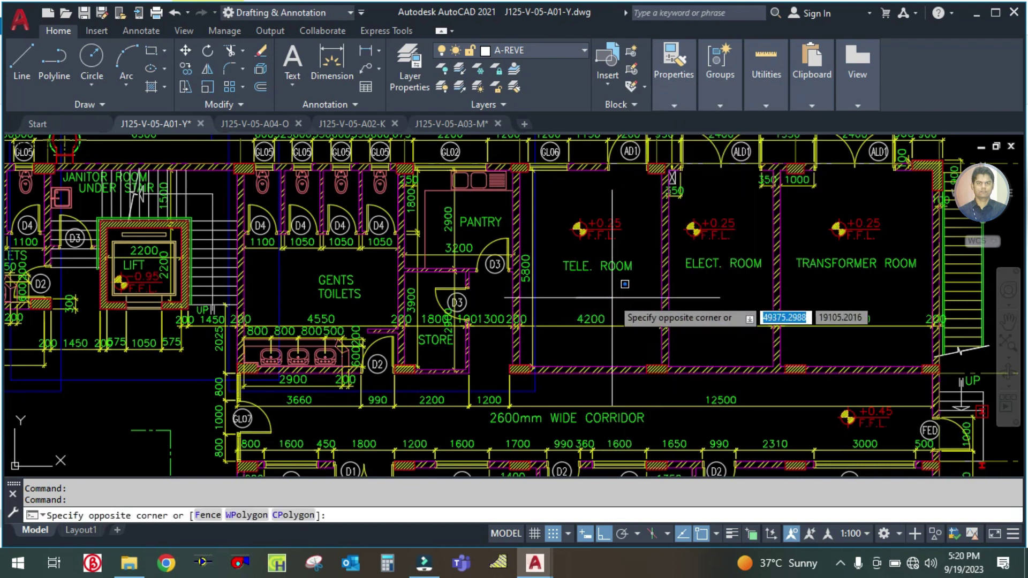
click(611, 294)
scroll(605, 297, down, 3)
scroll(604, 300, up, 3)
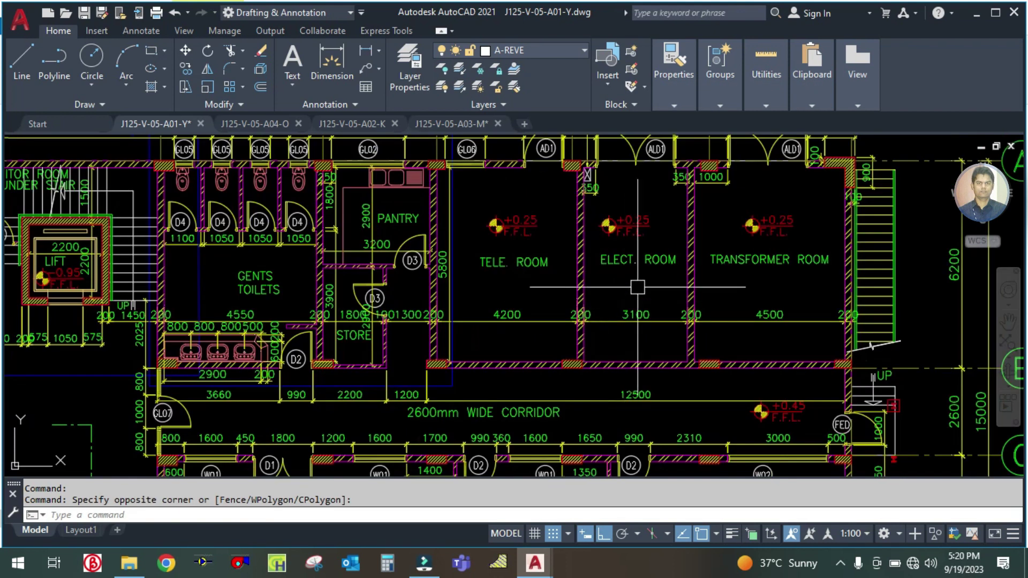
right_click(600, 286)
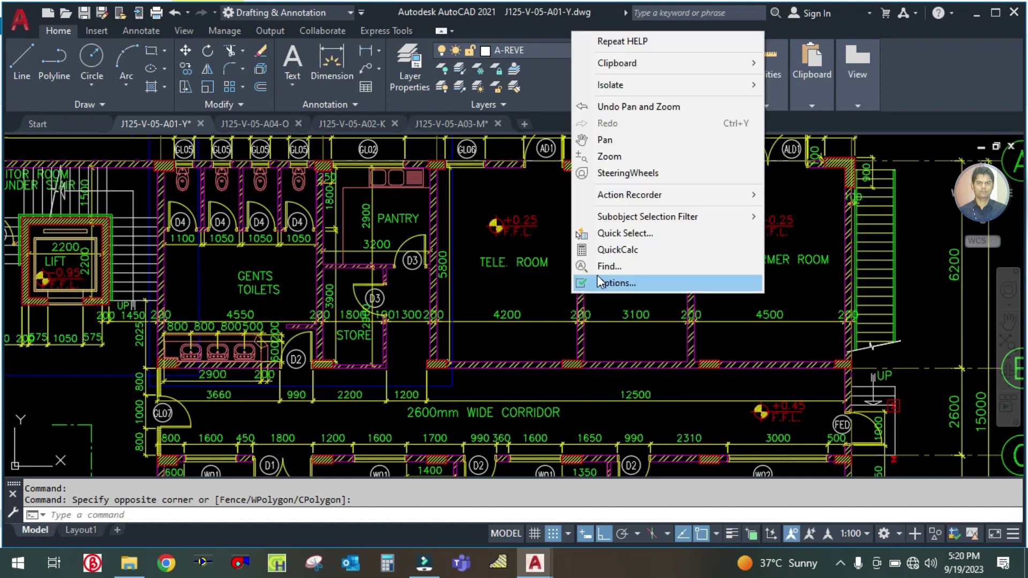
click(538, 287)
scroll(540, 287, down, 2)
click(540, 287)
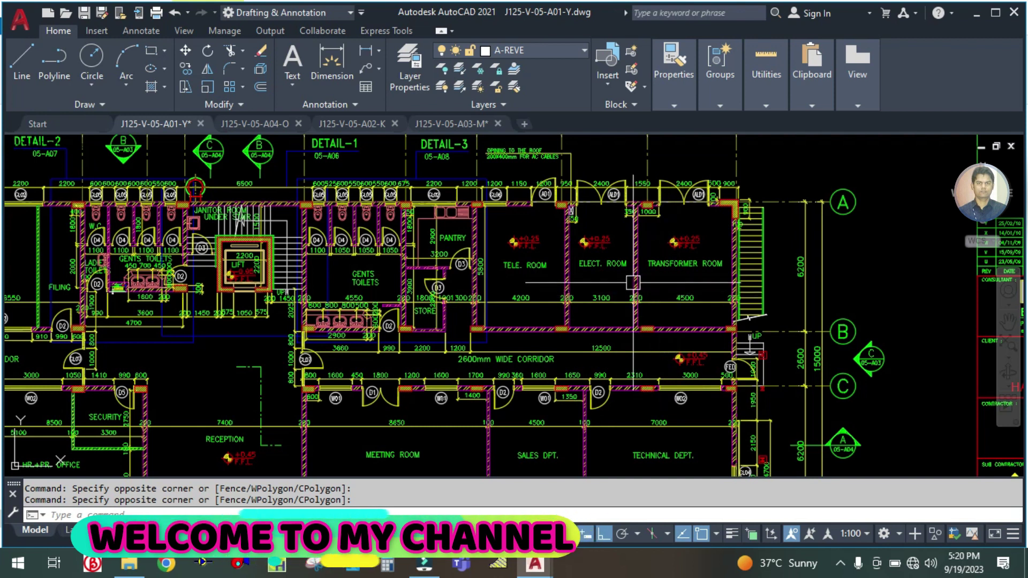
scroll(633, 282, up, 2)
drag(592, 280, 593, 319)
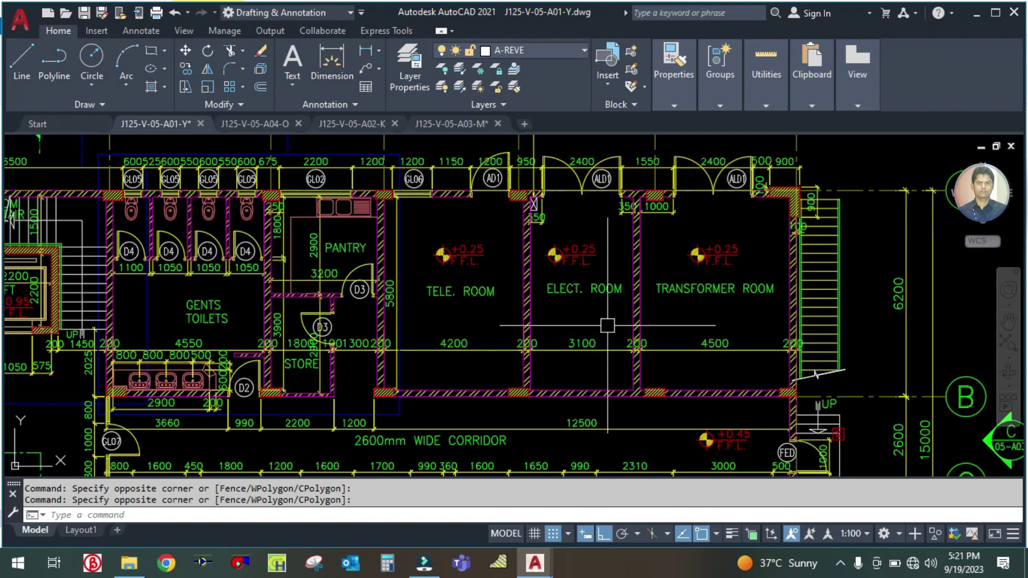
scroll(607, 325, down, 5)
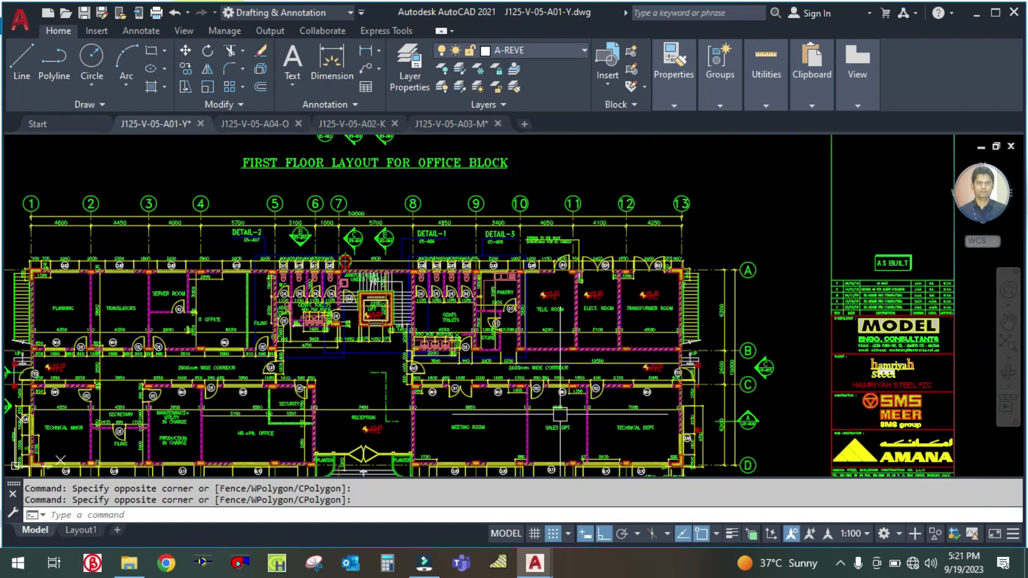
drag(526, 424, 524, 366)
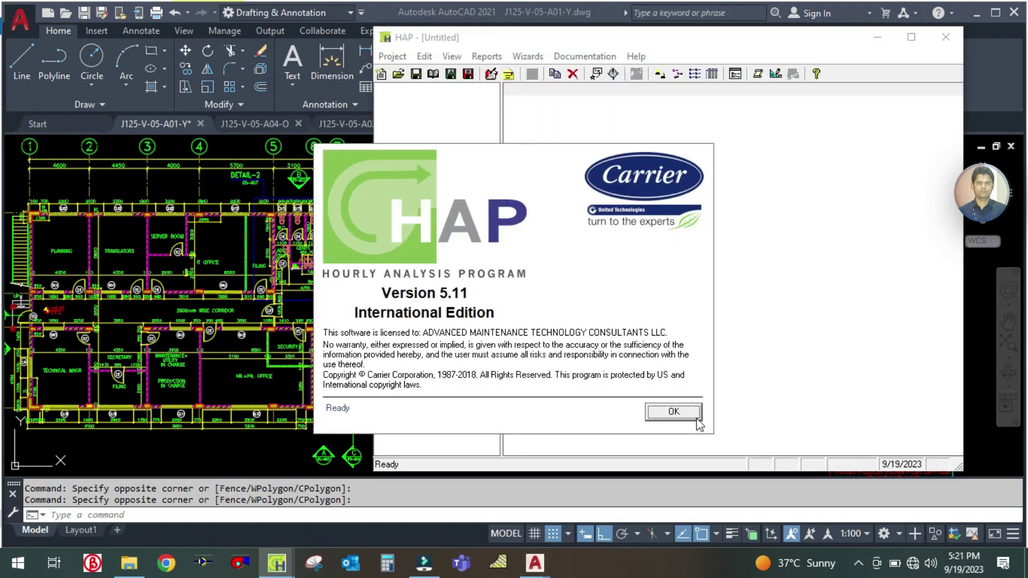
- Open the project "Hamriya Steel Office Building - 05" in HAP
click(696, 418)
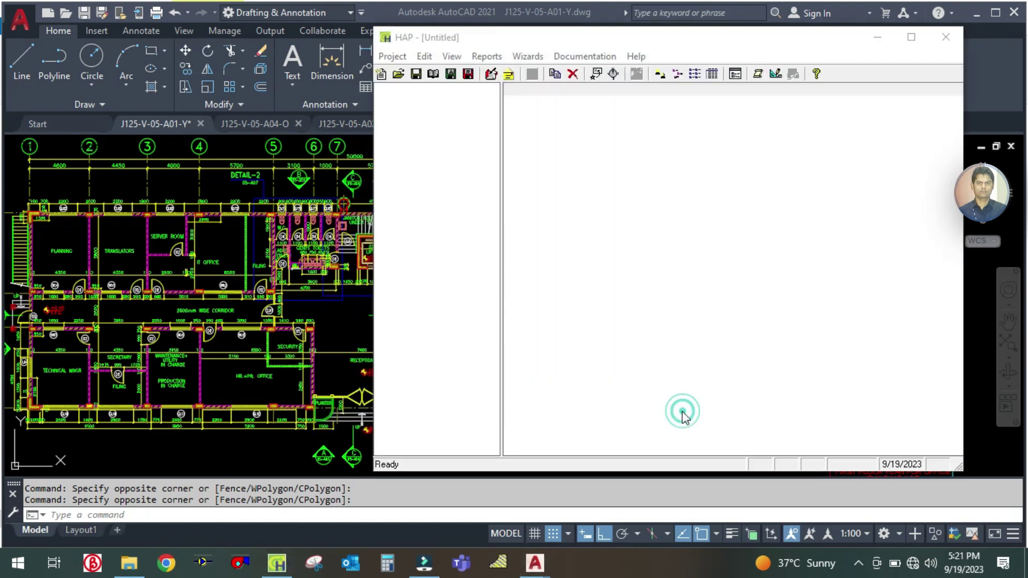
click(394, 311)
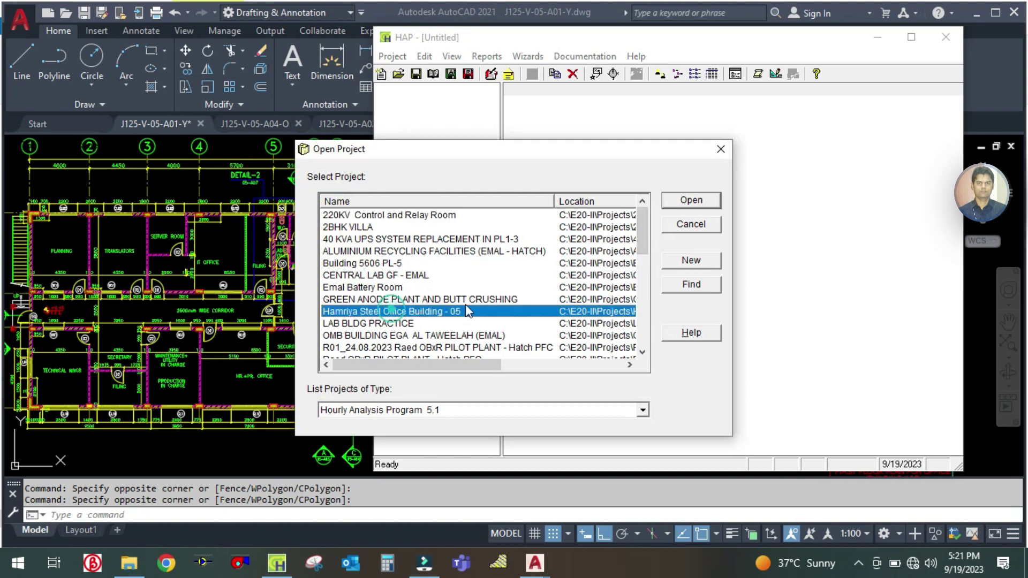
click(690, 206)
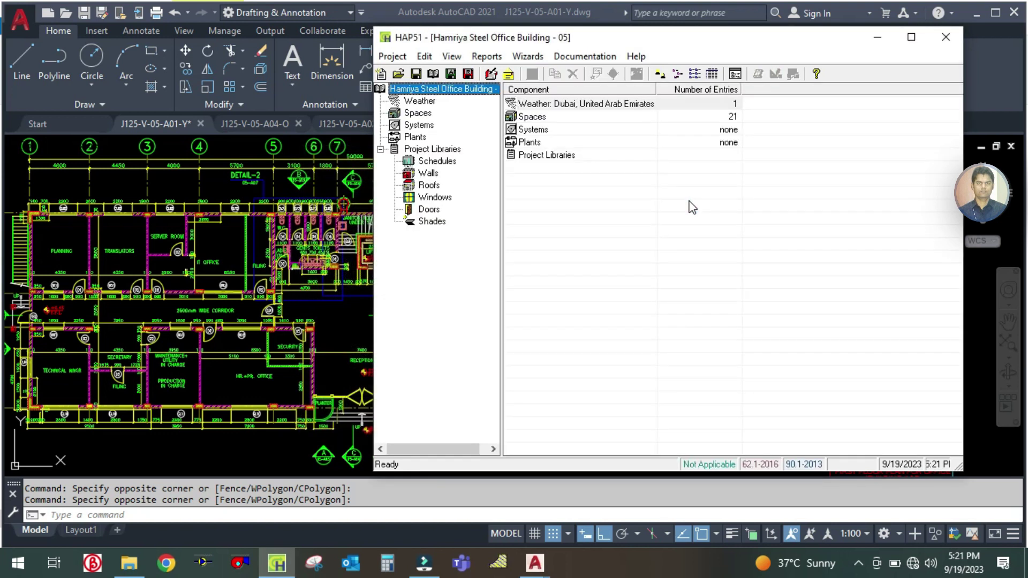
- Open the GF- ELECTRICAL ROOM space and review its wall, window and door assignments
click(418, 113)
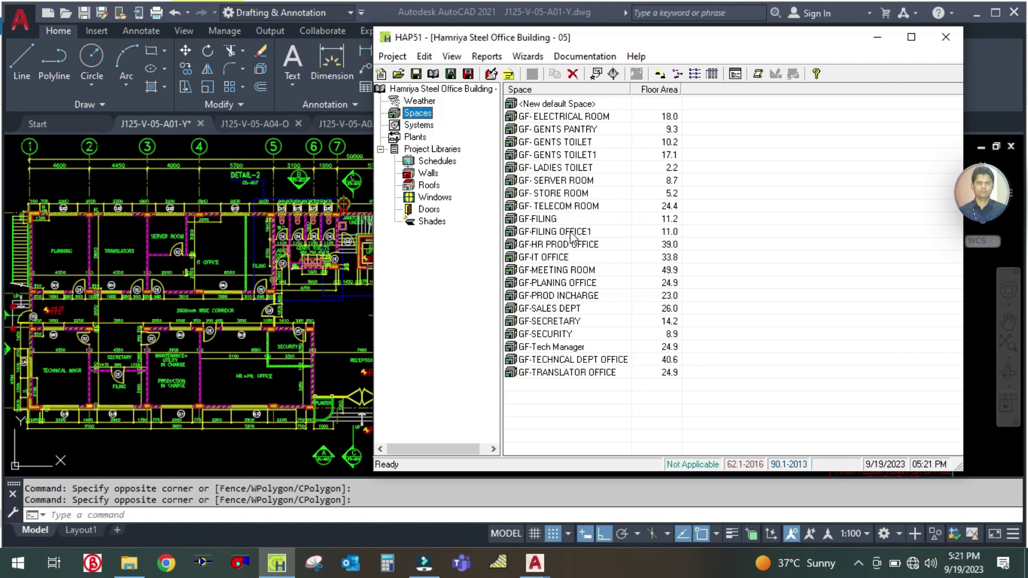
double_click(583, 123)
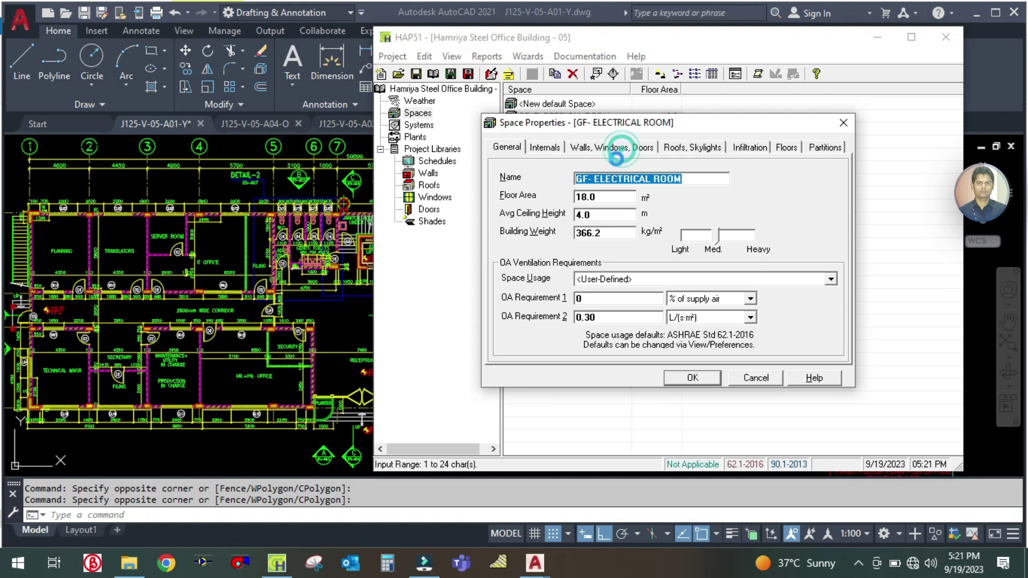
click(623, 153)
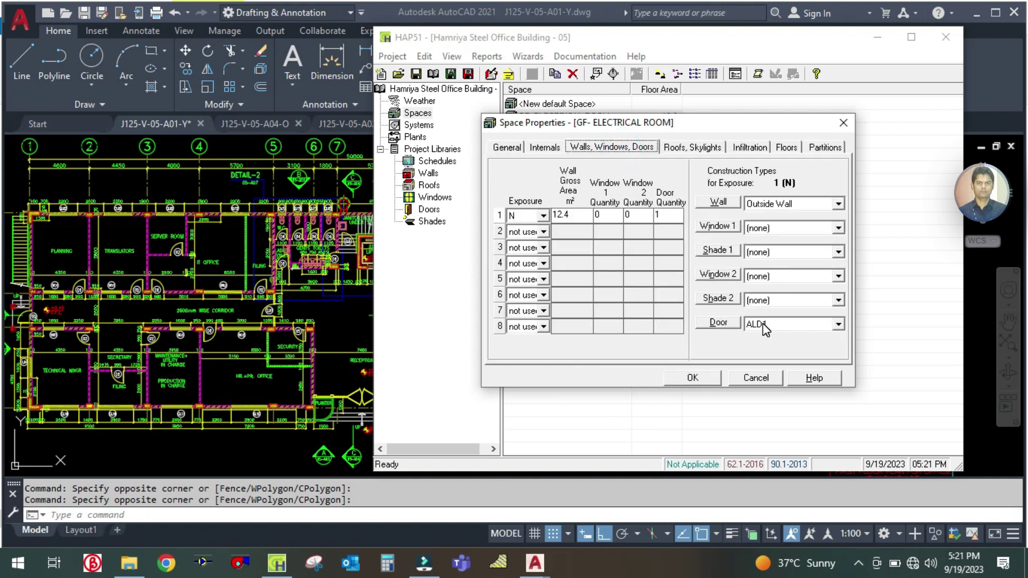
- Check the electrical room's external door on the AutoCAD floor plan, and return to HAP to close the room's space properties
click(278, 274)
scroll(545, 225, up, 5)
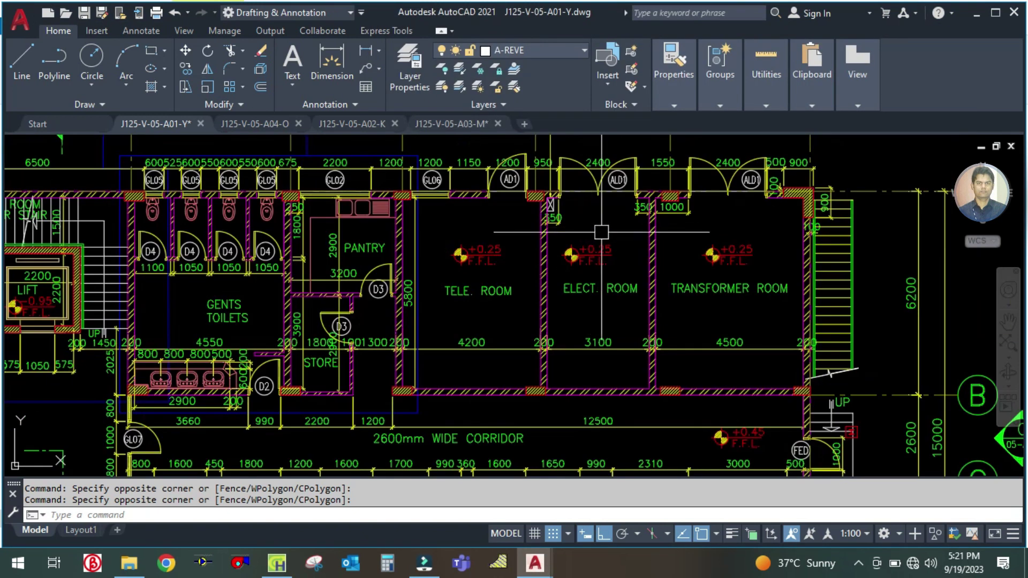
right_click(592, 252)
click(575, 246)
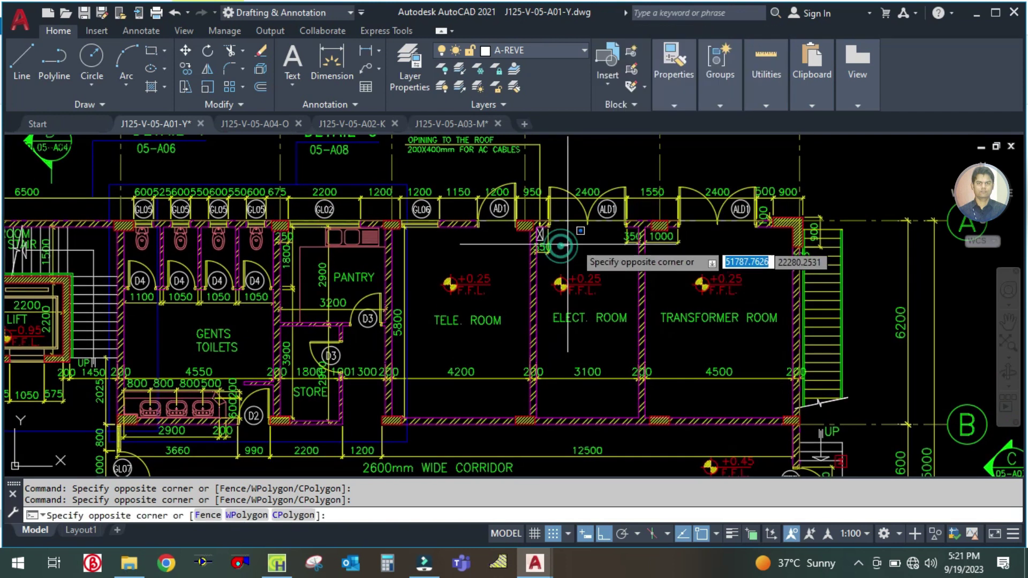
click(587, 233)
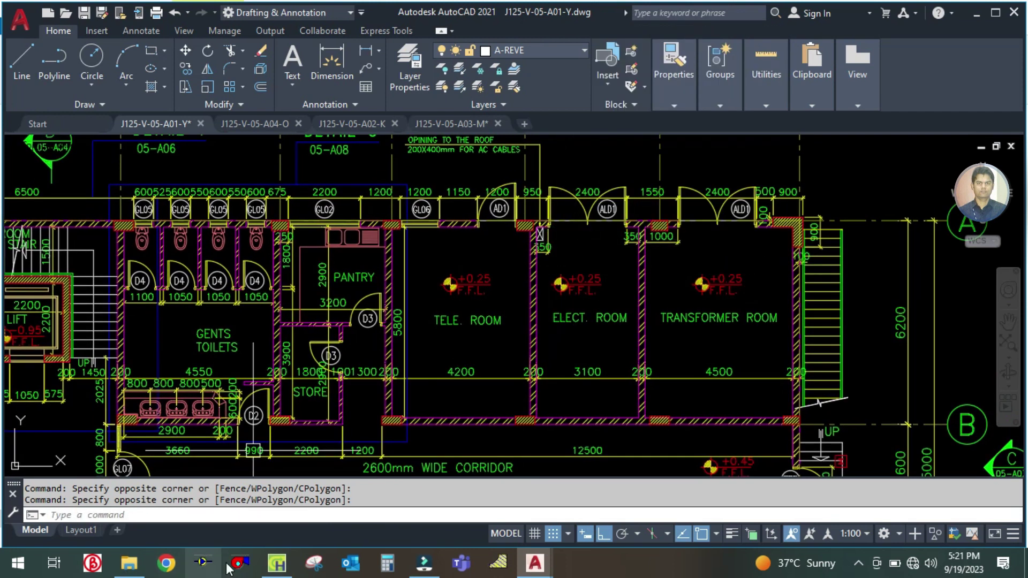
click(277, 564)
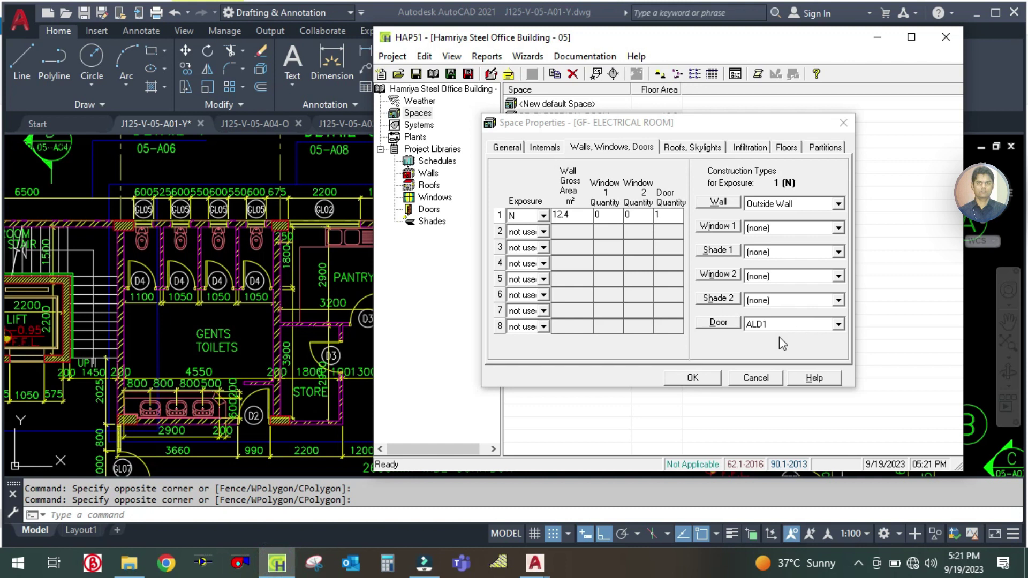
click(696, 377)
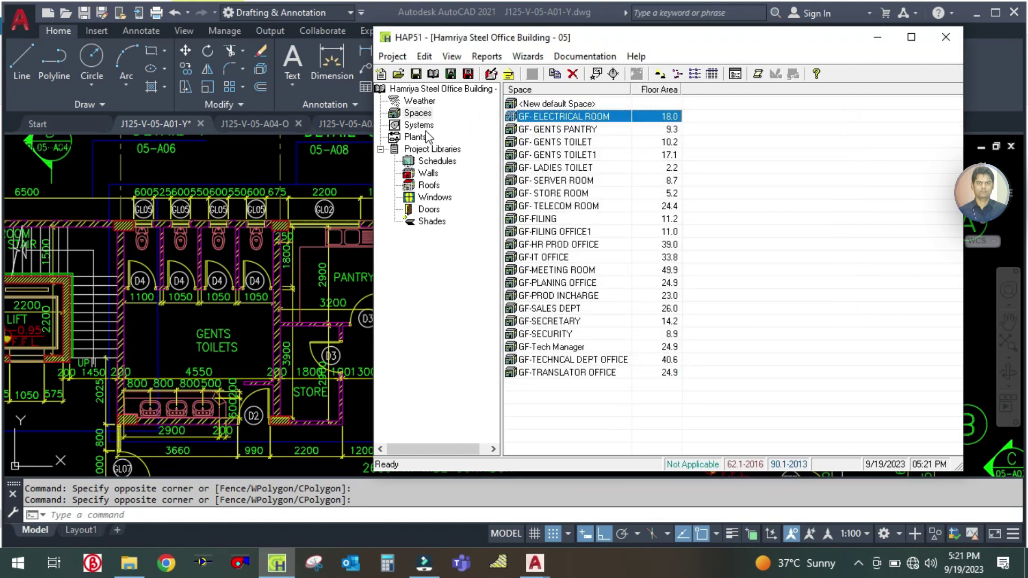
- Open the properties of door ALD1 from the project's door library
click(437, 161)
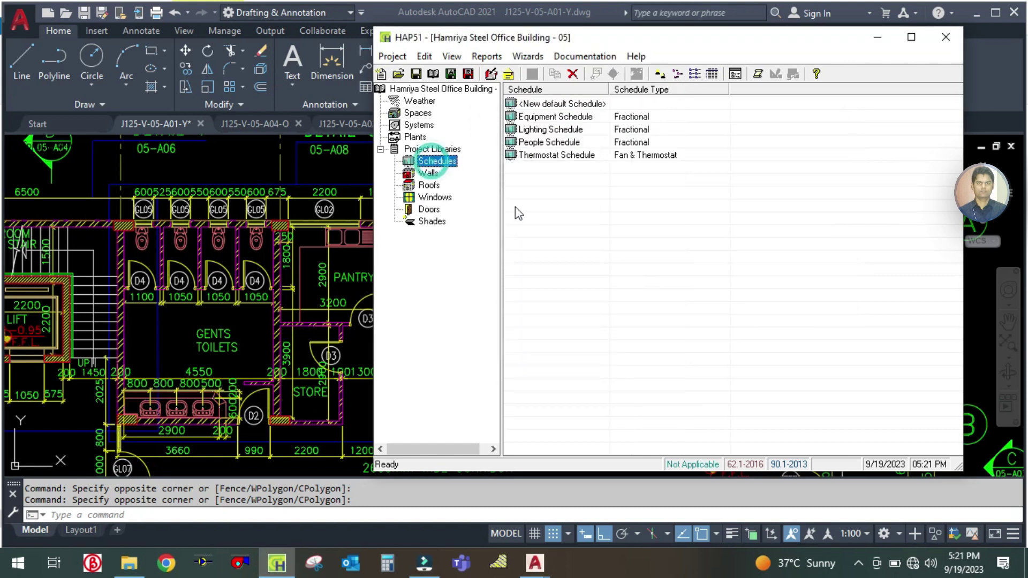
click(428, 210)
double_click(538, 129)
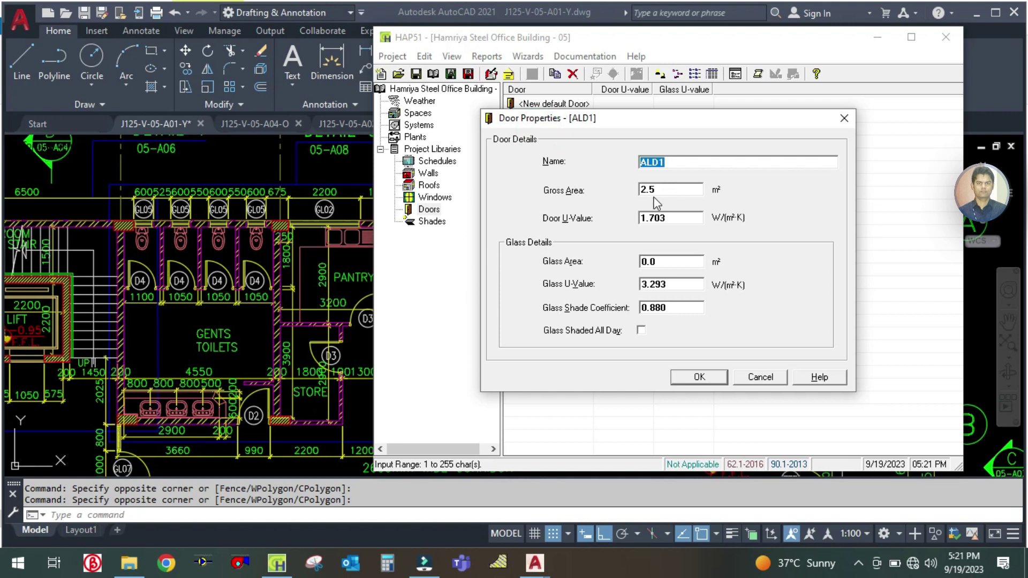
- Switch to AutoCAD, check the ALD1 door's width on the plan and locate the louvred double door in the J125-V-05-A03-M elevation
click(348, 269)
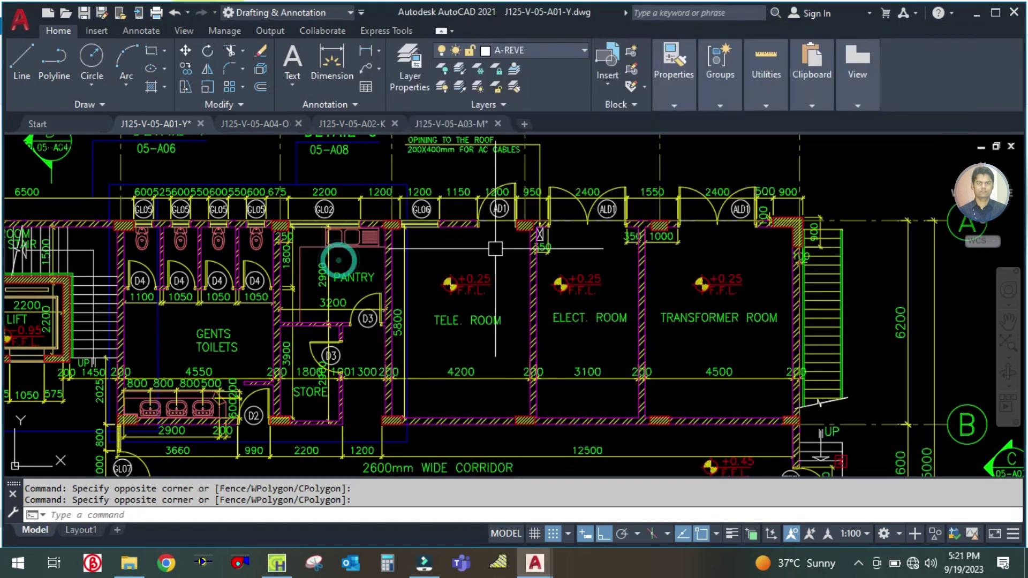
scroll(677, 236, up, 2)
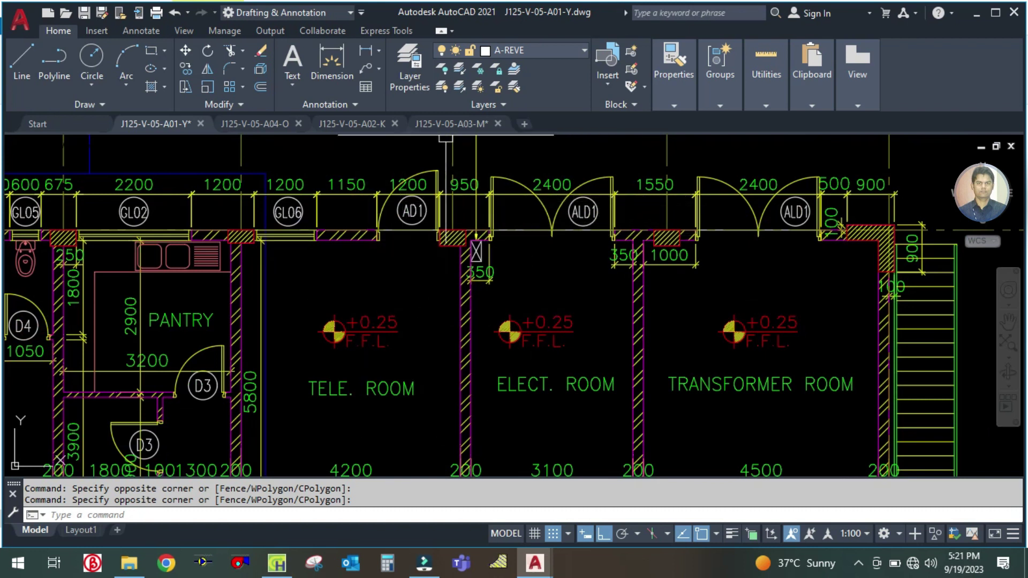
click(432, 122)
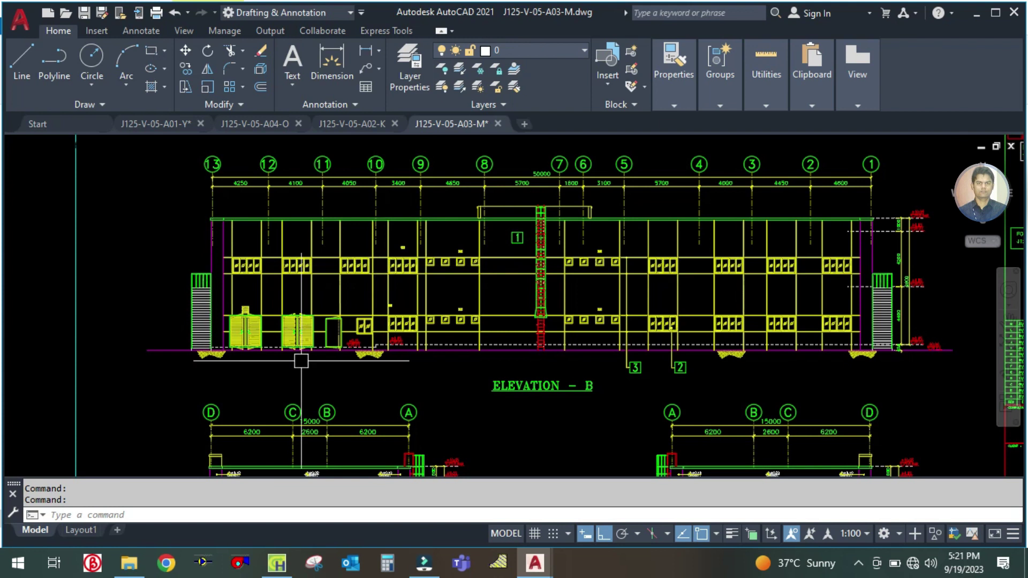
scroll(287, 375, up, 5)
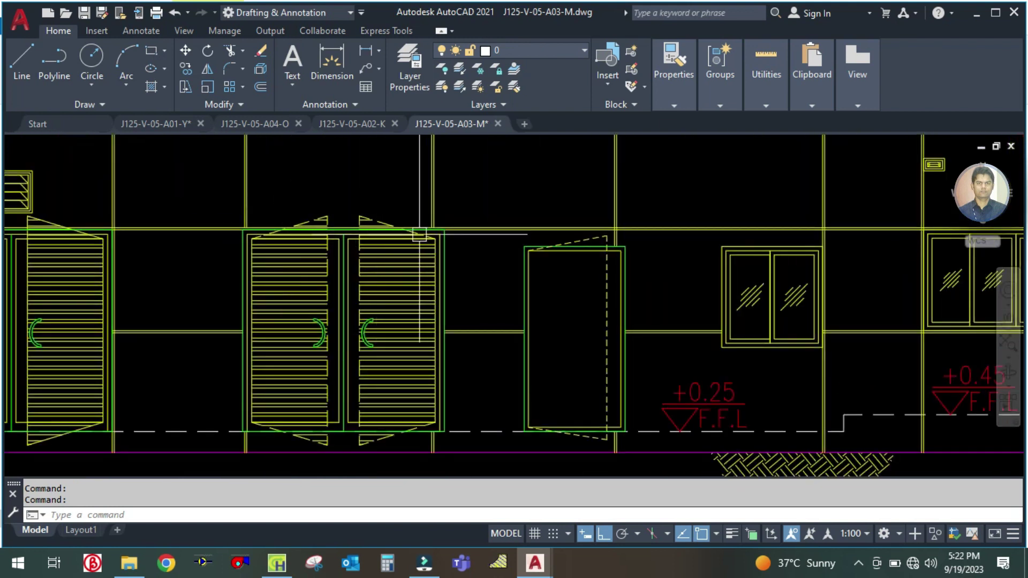
- Measure the height of the louvred double door in Elevation B with a linear dimension, without placing it
text(dli)
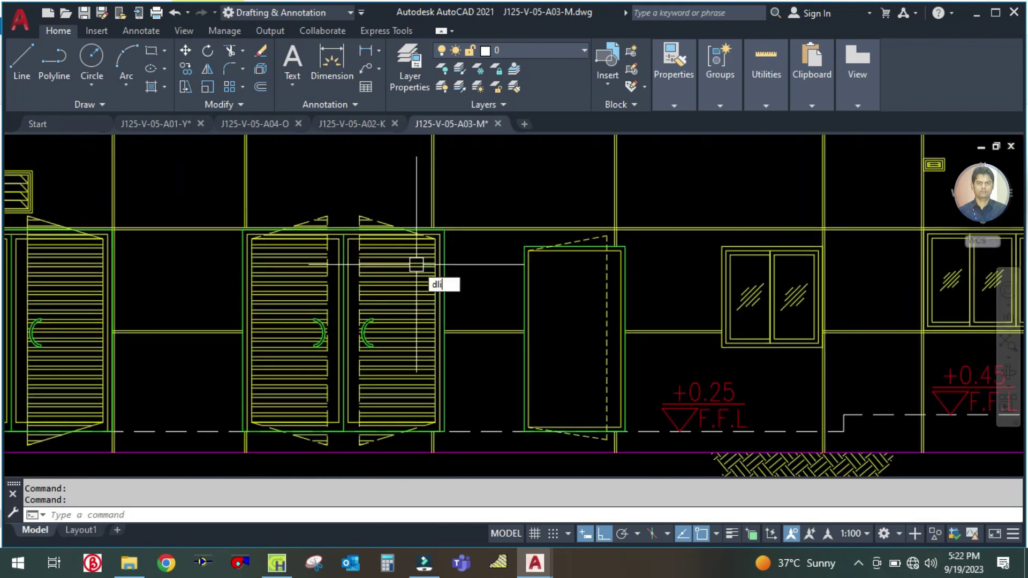
key(Return)
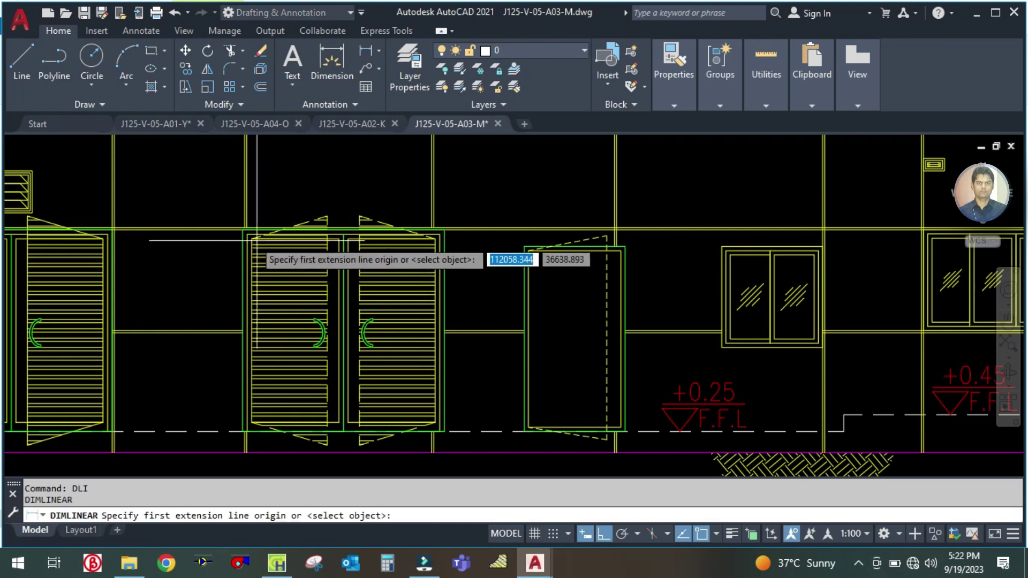
scroll(252, 235, up, 4)
scroll(242, 222, down, 2)
click(242, 222)
scroll(243, 354, down, 3)
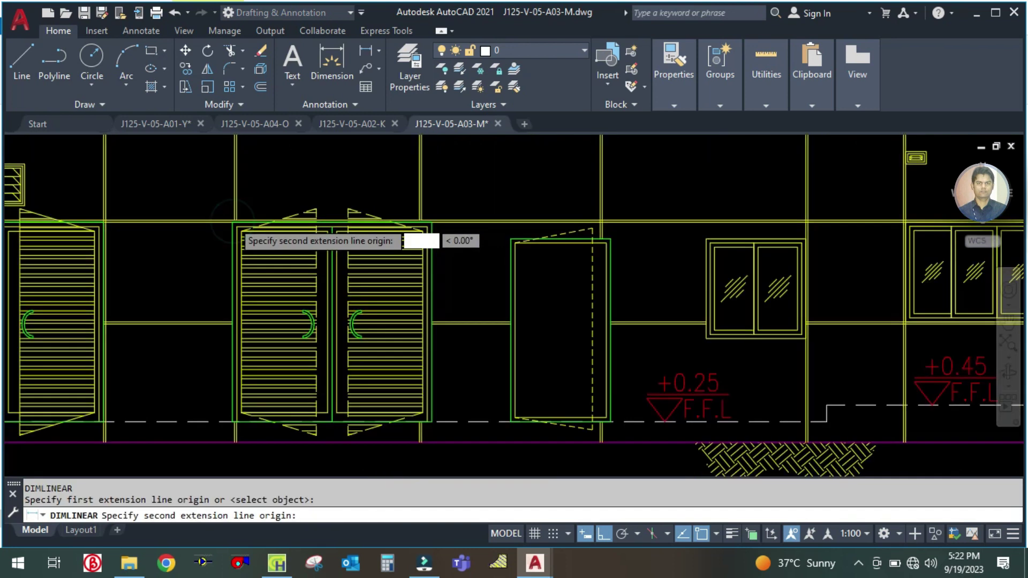
scroll(230, 346, up, 4)
scroll(230, 347, down, 1)
click(243, 412)
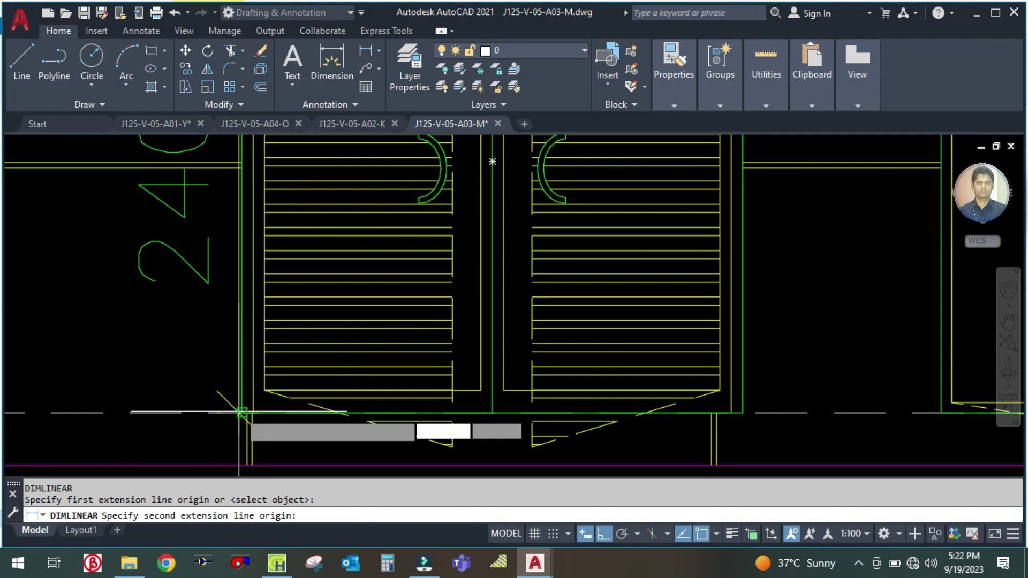
scroll(214, 407, down, 2)
key(Escape)
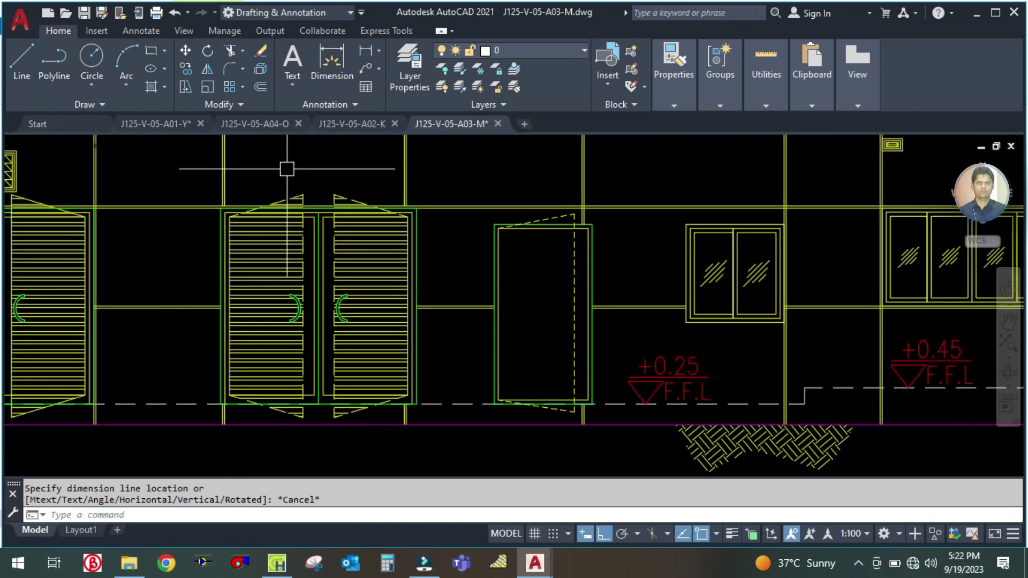
- Return to the J125-V-05-A01-Y floor plan and calculate the ALD1 door area as 2.4 × 2.4 in Calculator
click(152, 122)
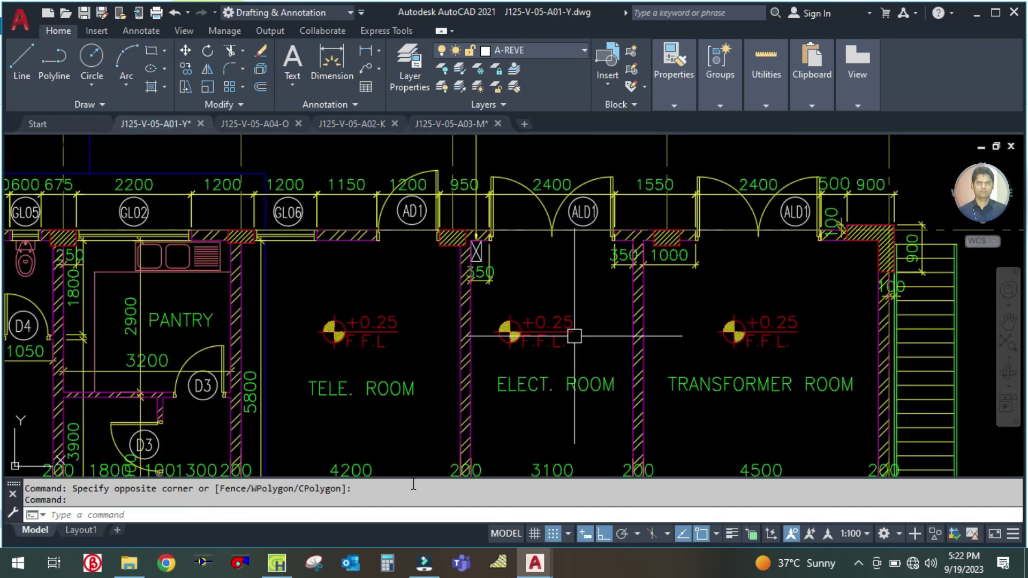
key(XF86Calculator)
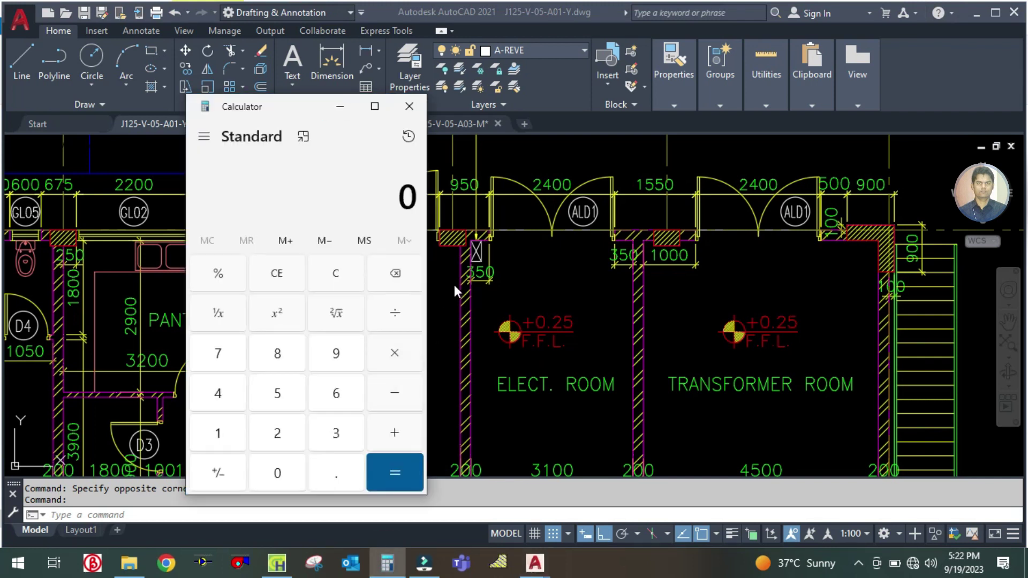
text(2.4)
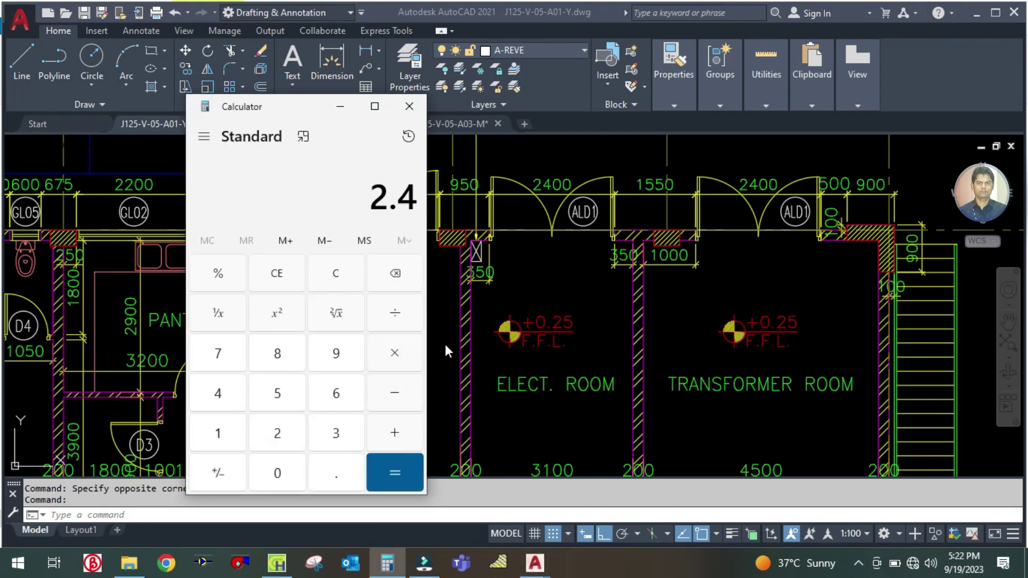
text( × 2.4 ×)
key(Return)
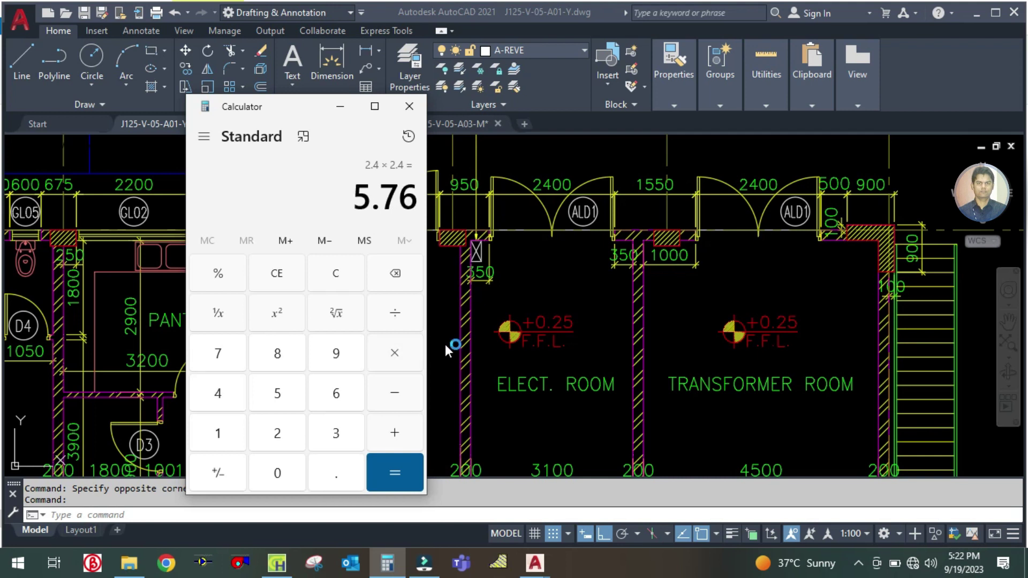
- Switch back to HAP and set door ALD1's gross area to 5.76 m², saving the door properties
click(449, 312)
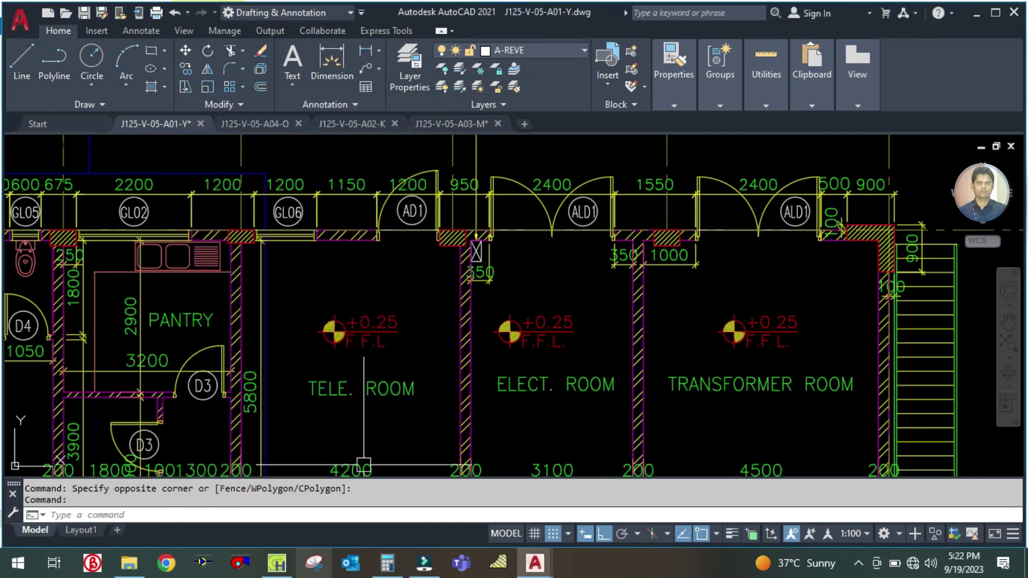
click(287, 571)
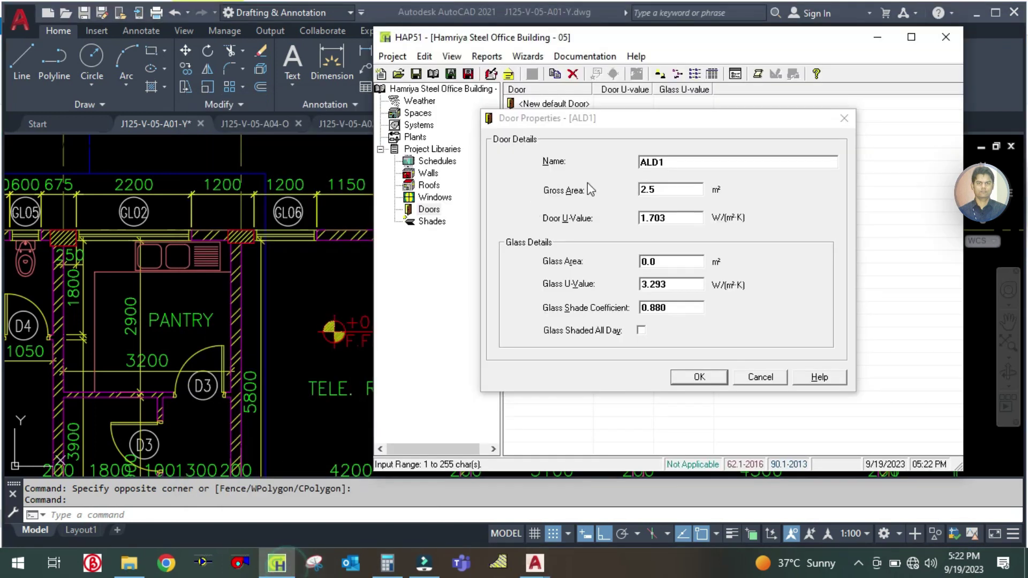
double_click(668, 191)
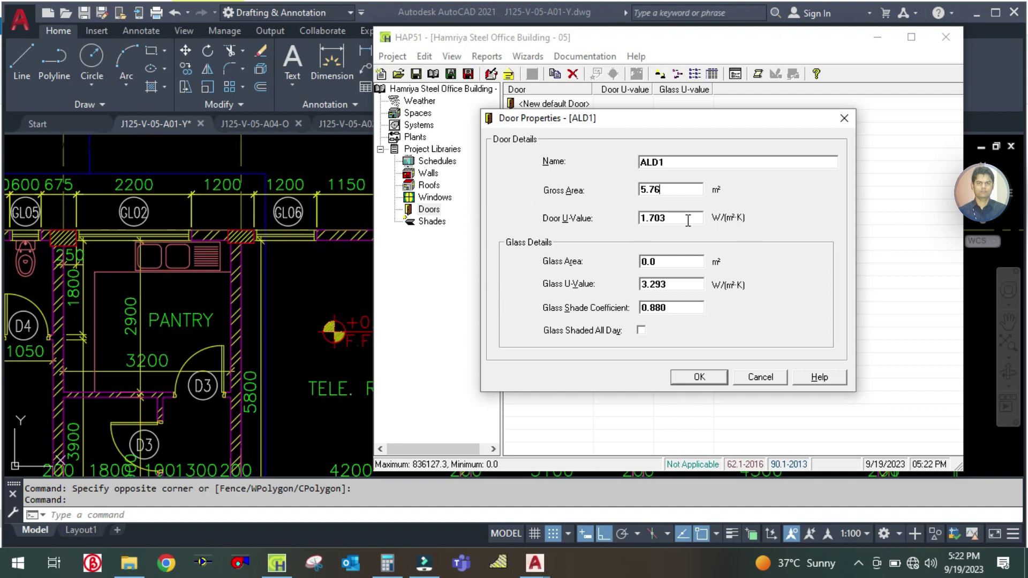
click(700, 377)
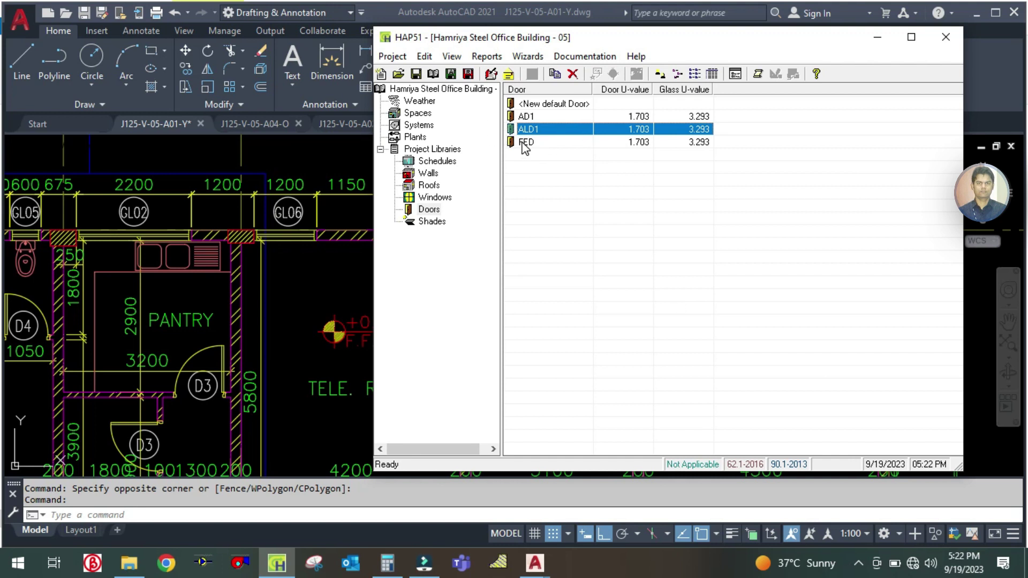
- Open the GF- ELECTRICAL ROOM space and select ALD1 as the door type for its north wall exposure
click(417, 114)
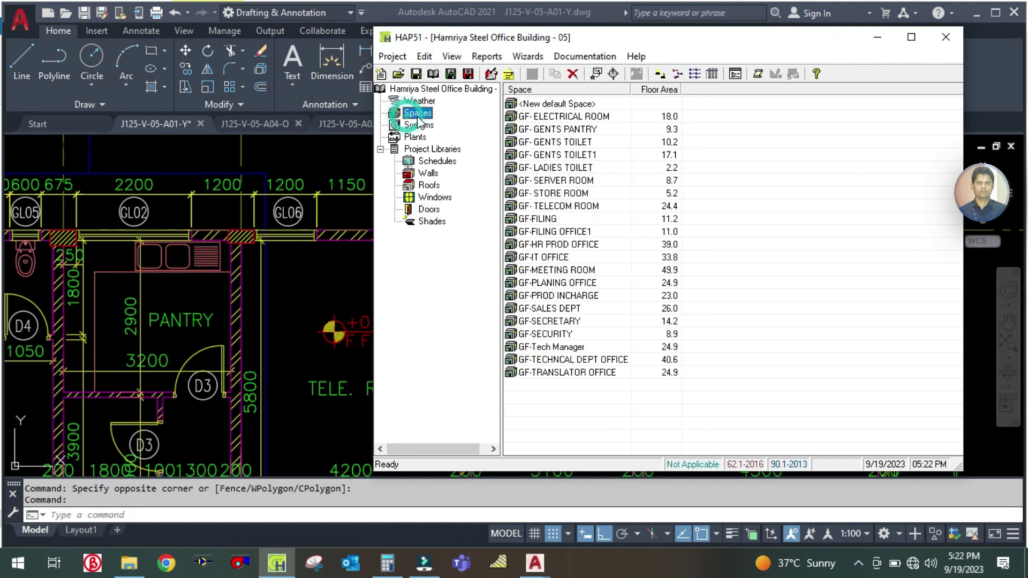
double_click(552, 118)
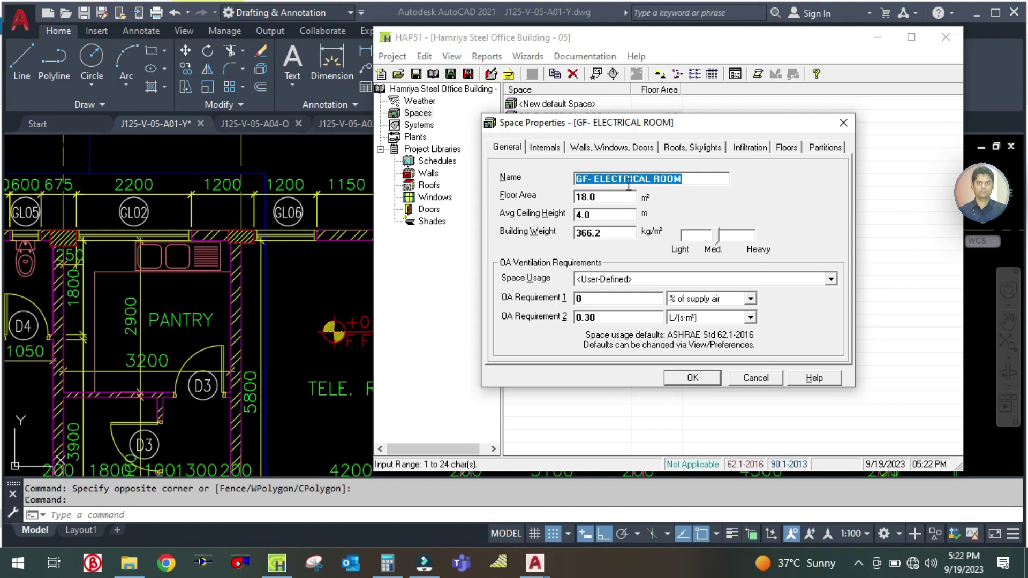
click(602, 143)
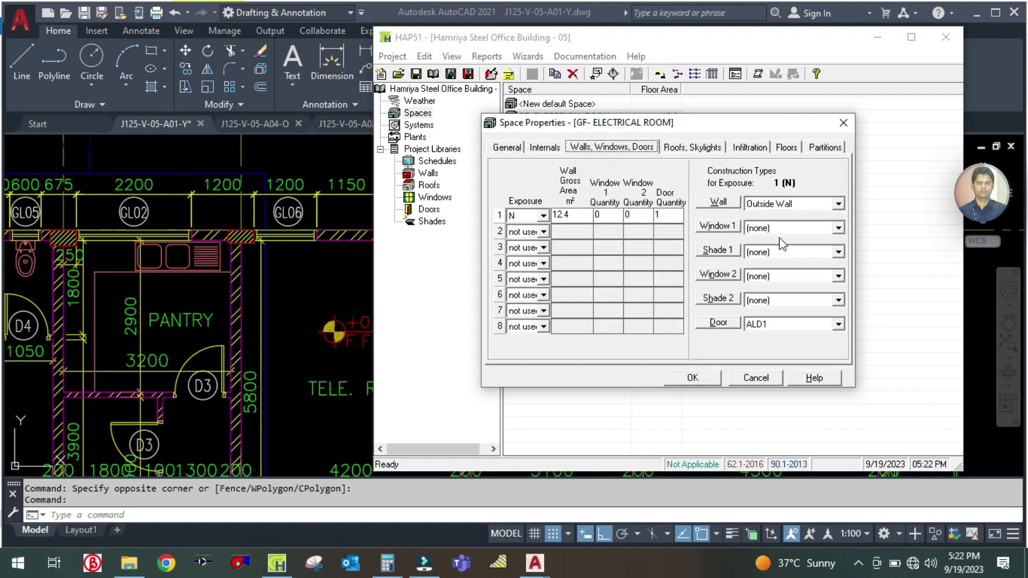
click(773, 325)
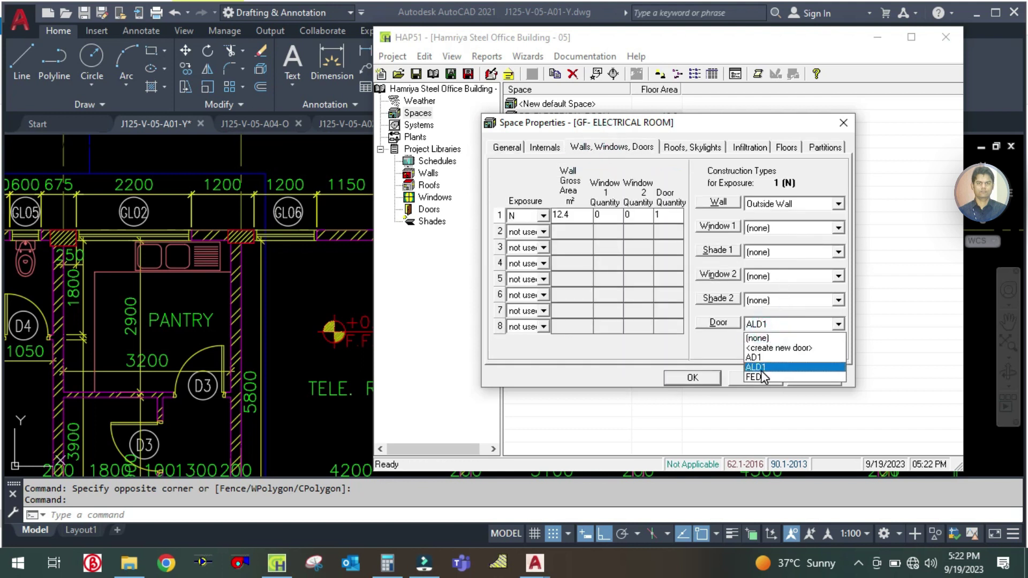
click(766, 361)
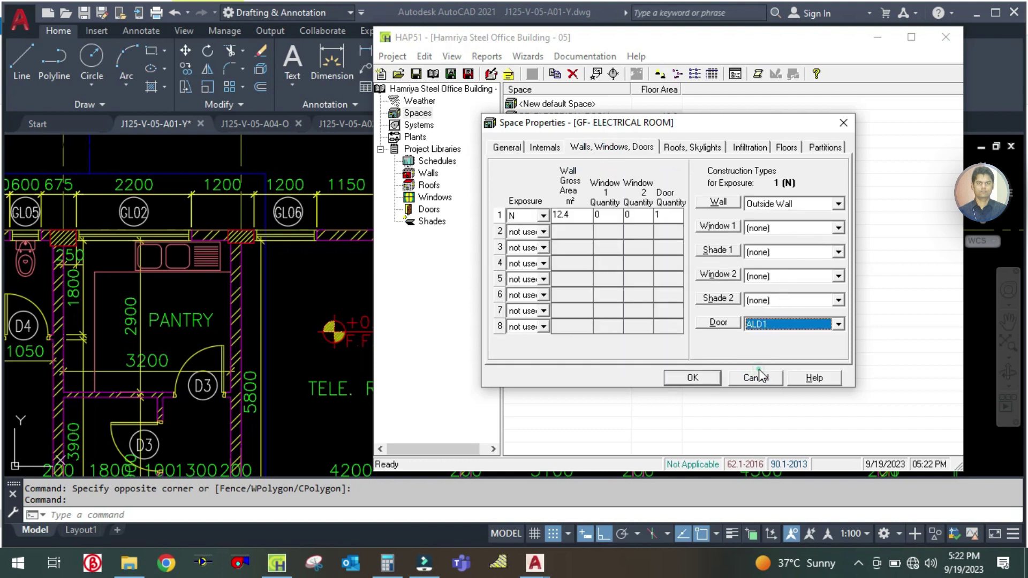
- Switch to AutoCAD and measure the ELECT. ROOM's inner width with a linear dimension, without placing it
click(329, 289)
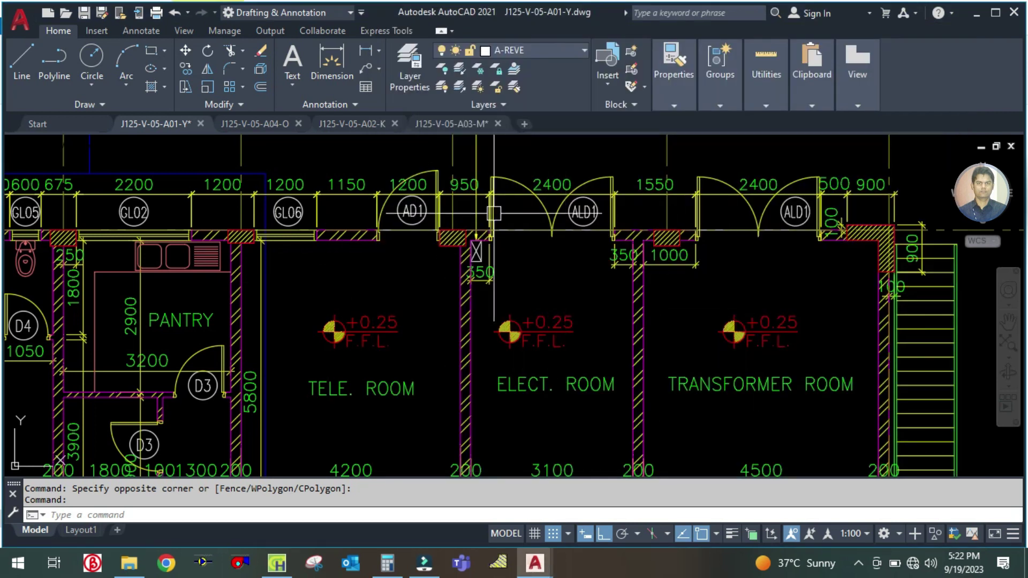
text(DLI)
key(Return)
click(476, 295)
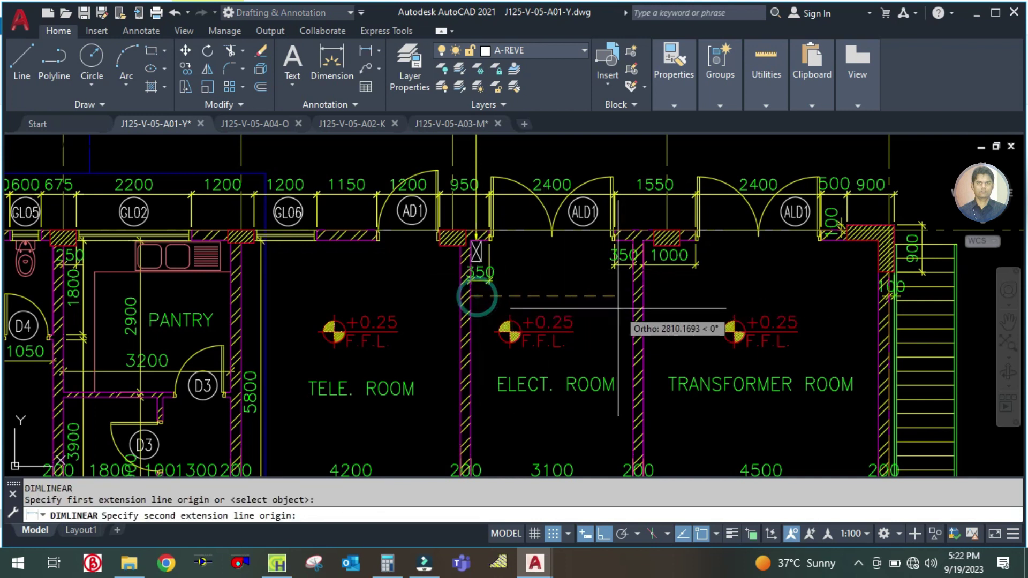
click(631, 294)
key(Escape)
- Calculate the north wall area as 3.1 × 4 in Calculator and check it against the wall gross area and door quantity in HAP
click(388, 563)
click(354, 277)
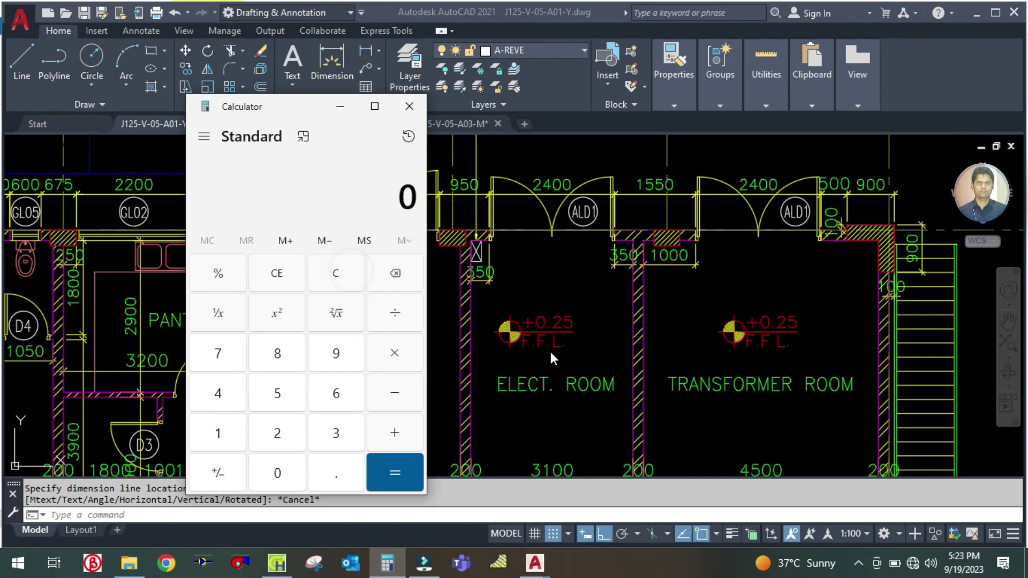
text(3.1*)
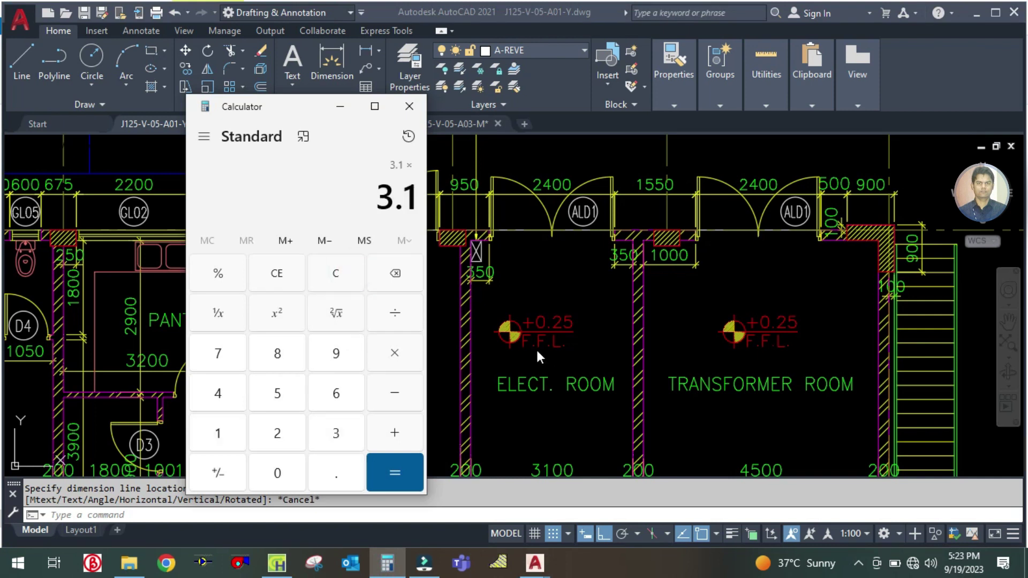
text(4)
key(Return)
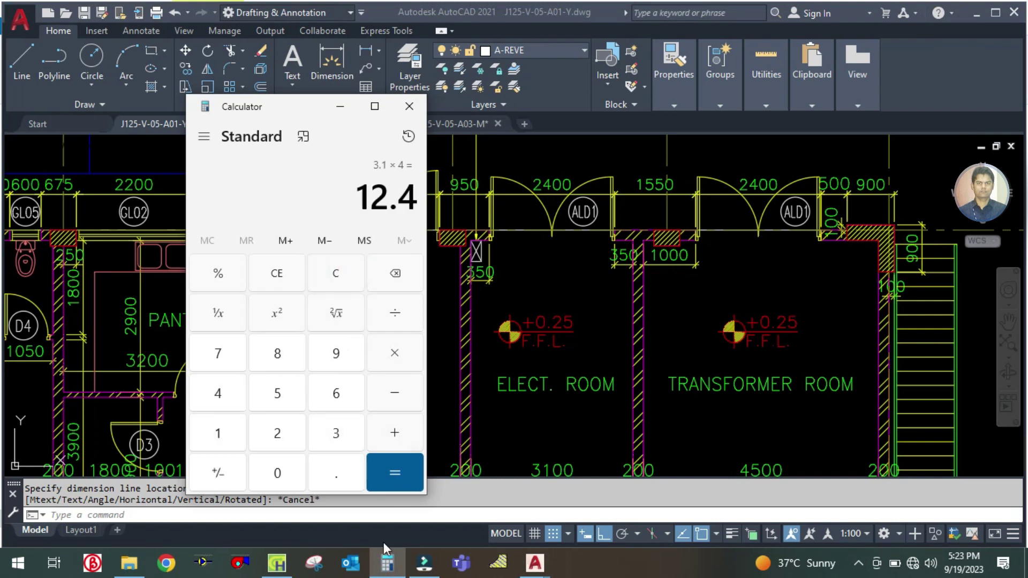
click(277, 563)
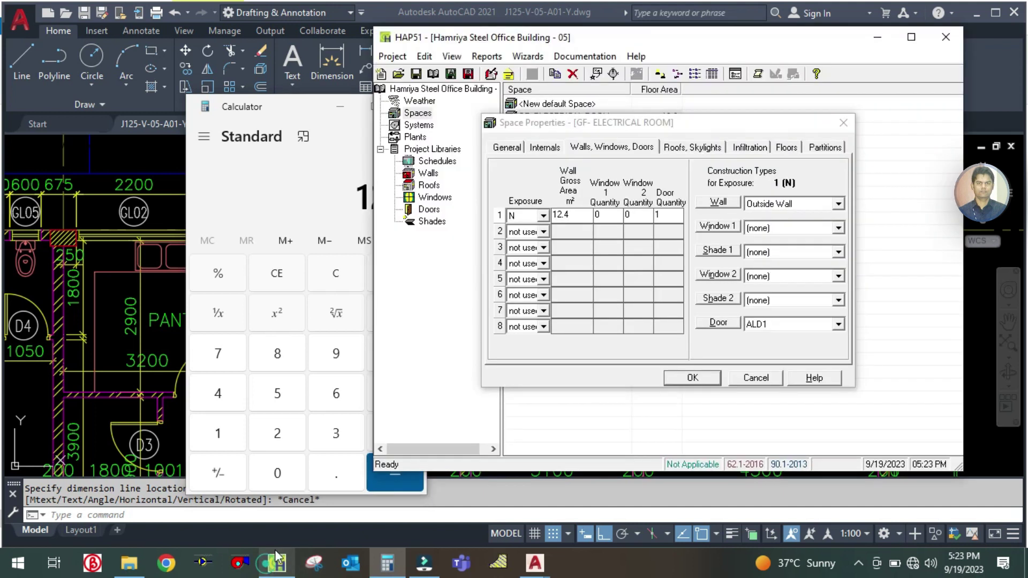
click(582, 214)
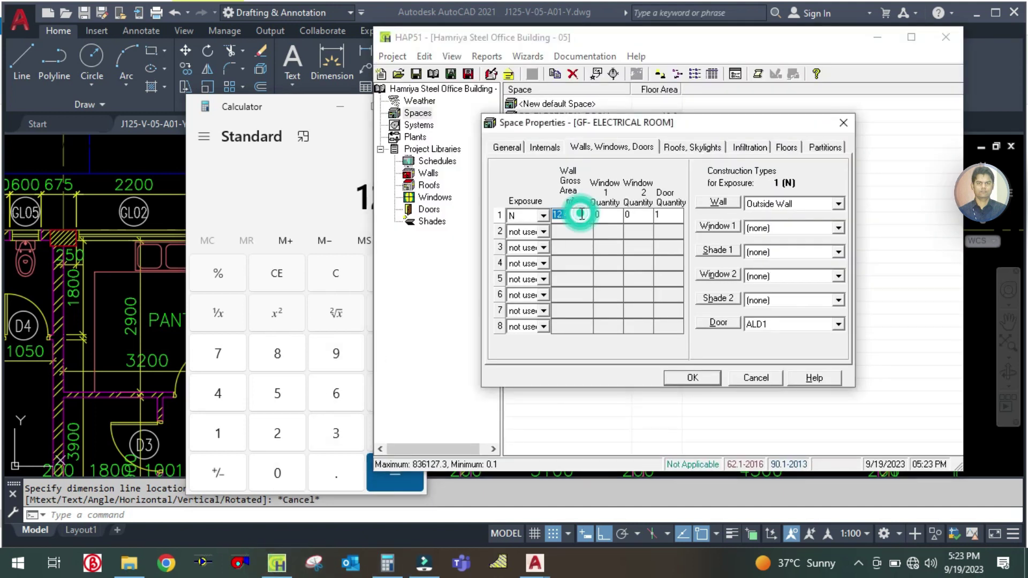
click(666, 212)
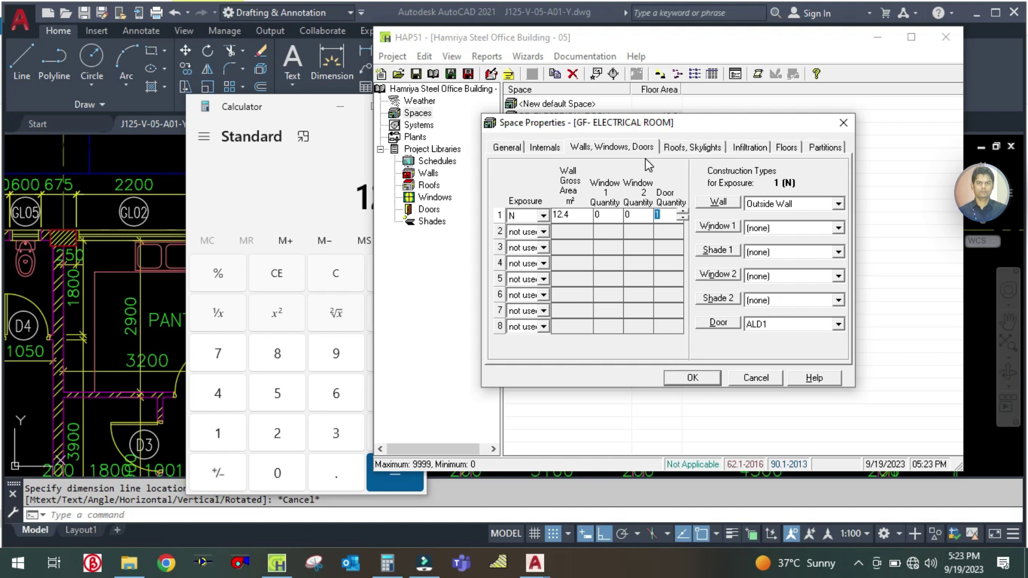
- Set the electrical room's roof gross area to 12.4 m² and re-enter its slab floor area
click(682, 149)
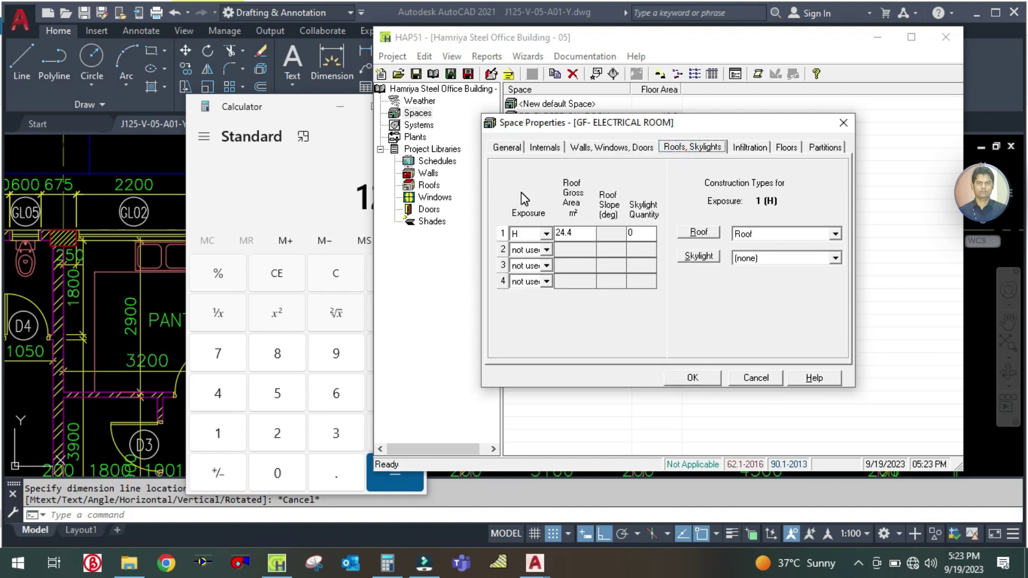
click(586, 233)
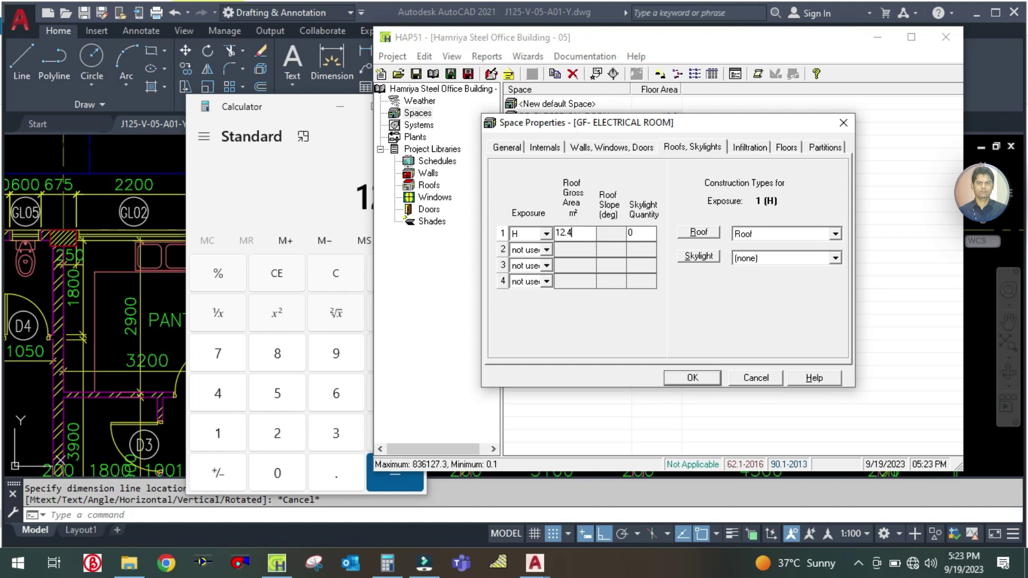
click(787, 149)
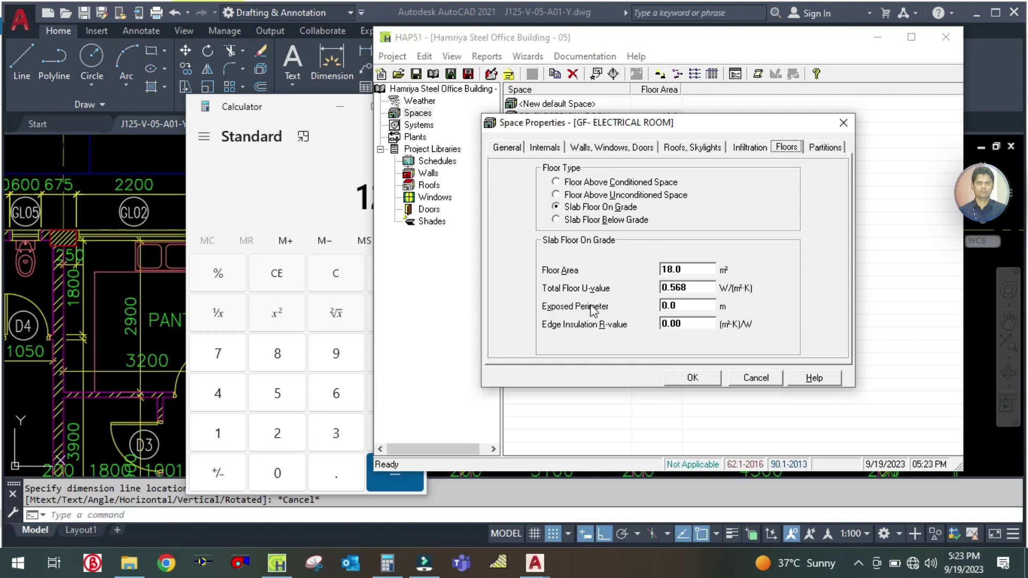
click(699, 269)
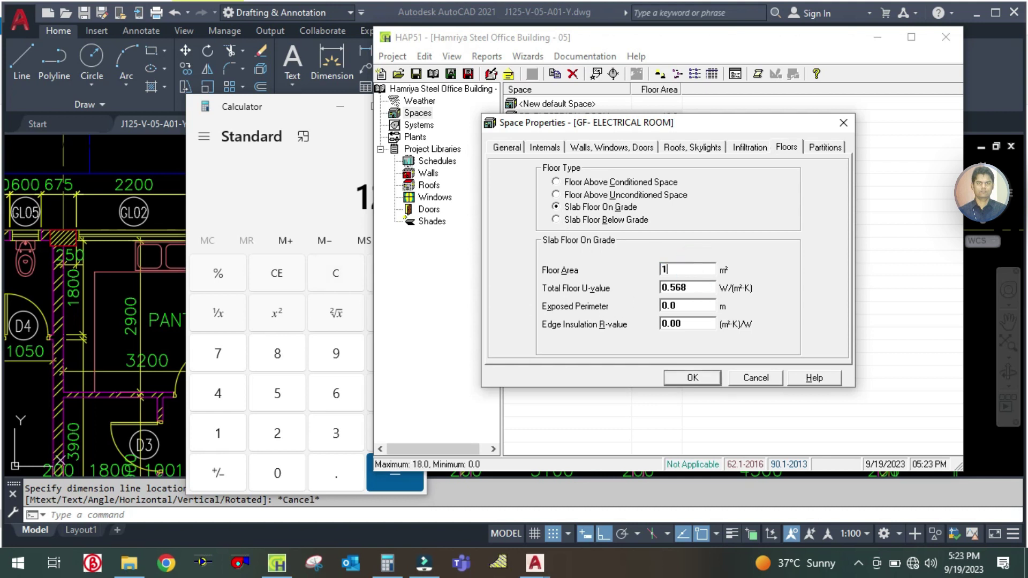
- Open the space's partition data and examine the walls between ELECT. ROOM and its neighbouring rooms on the AutoCAD floor plan
click(825, 147)
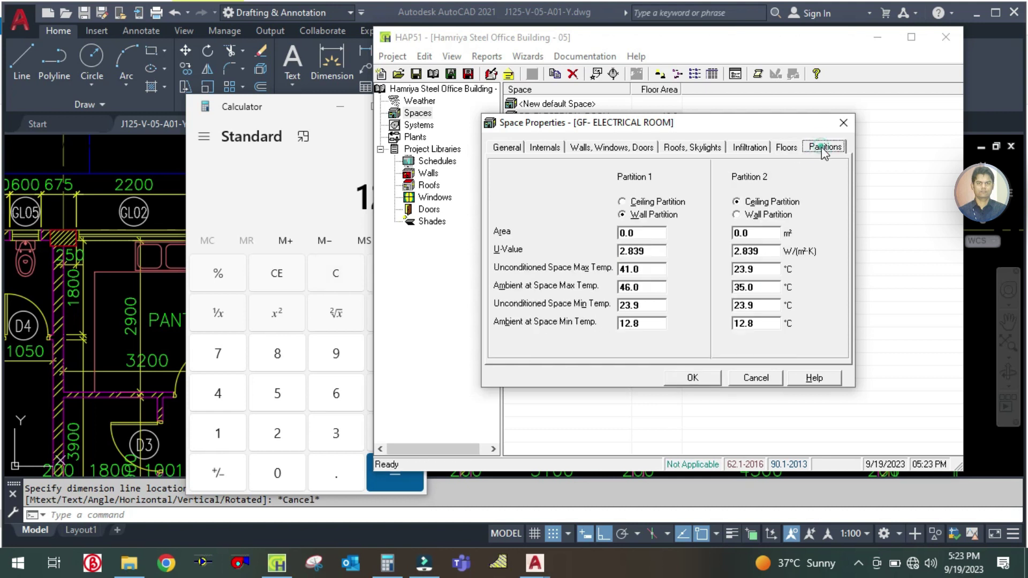
click(168, 279)
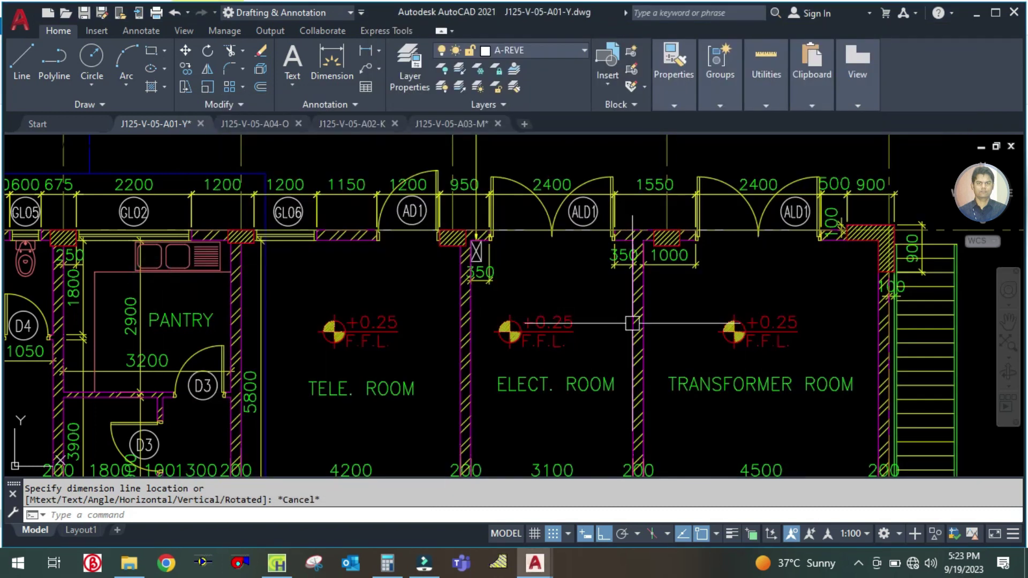
drag(619, 345, 572, 254)
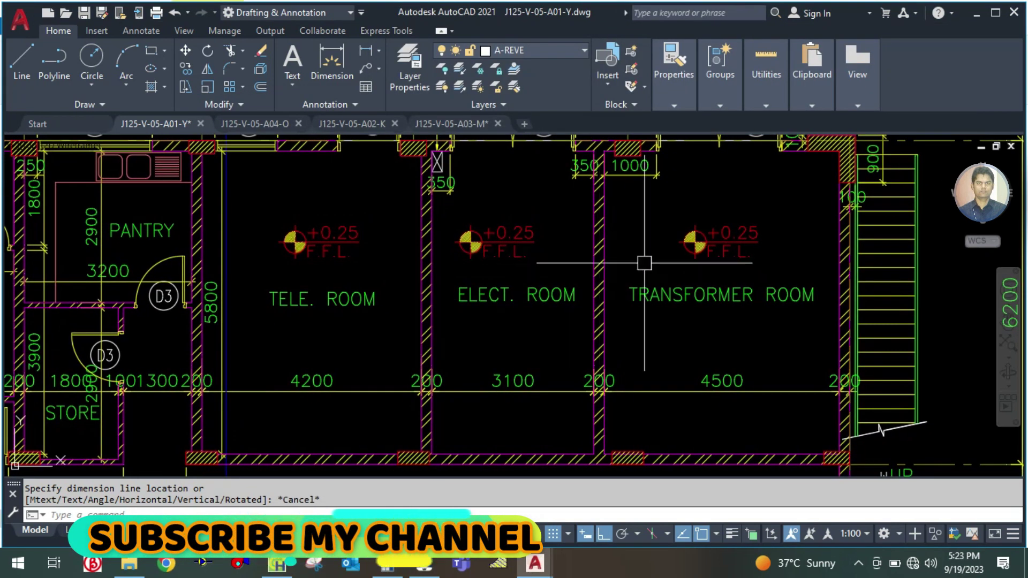
drag(650, 257, 628, 287)
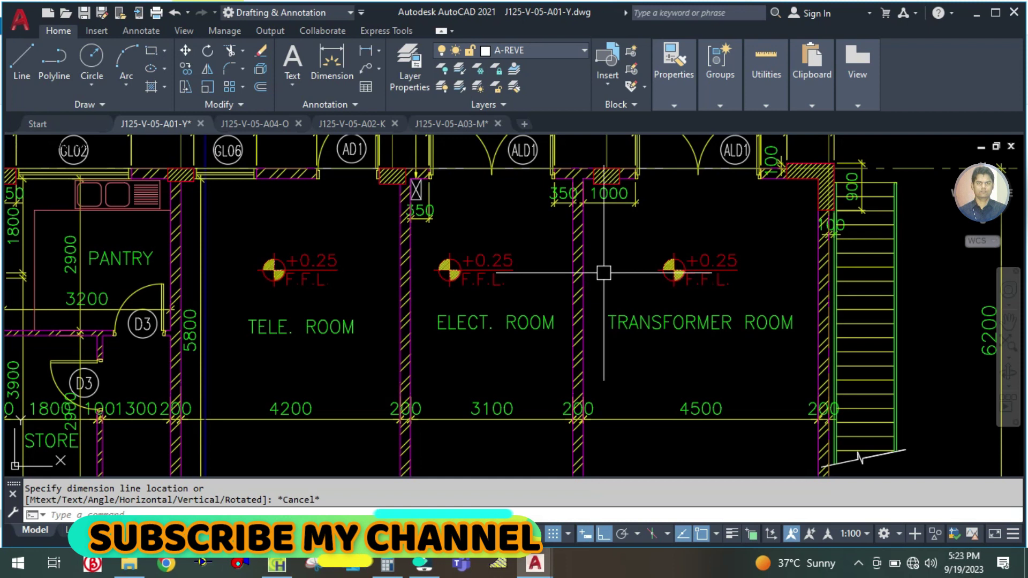
scroll(567, 281, down, 2)
scroll(571, 293, up, 2)
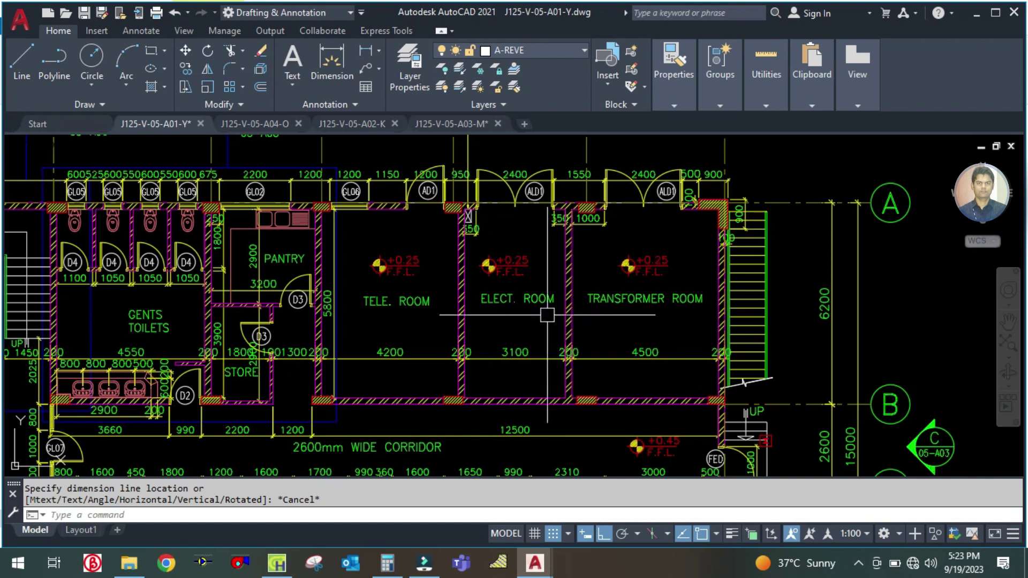
- Measure the ELECT. ROOM's depth from the corridor wall to the north wall with a linear dimension, without placing it
key(Return)
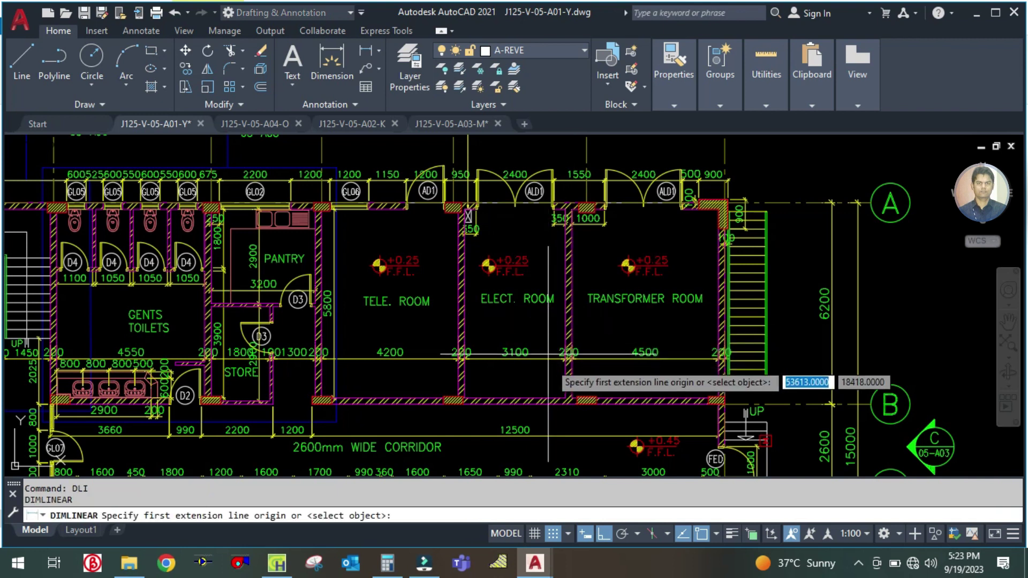
click(548, 397)
scroll(561, 265, up, 3)
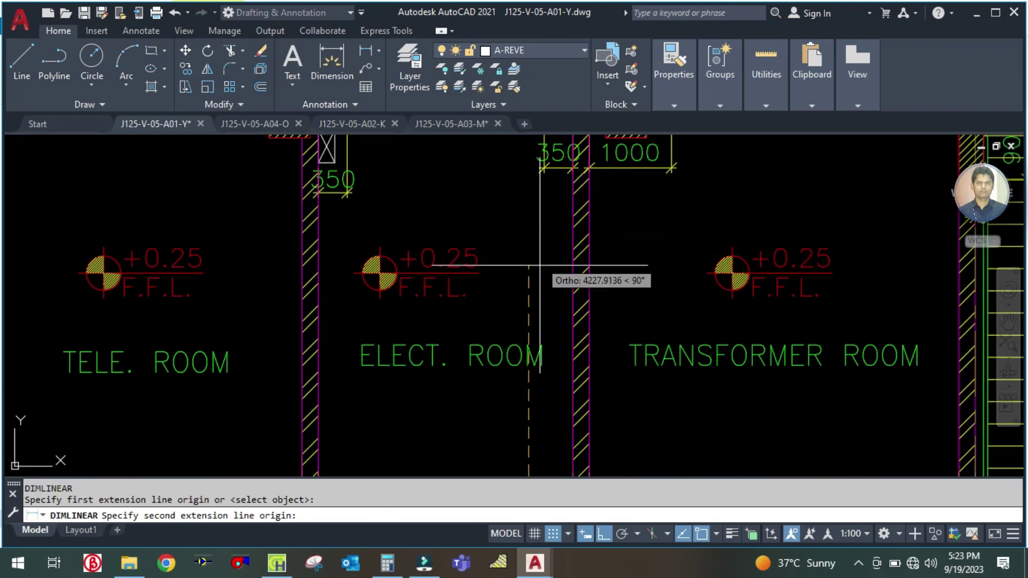
scroll(535, 225, down, 2)
scroll(544, 209, up, 4)
click(522, 174)
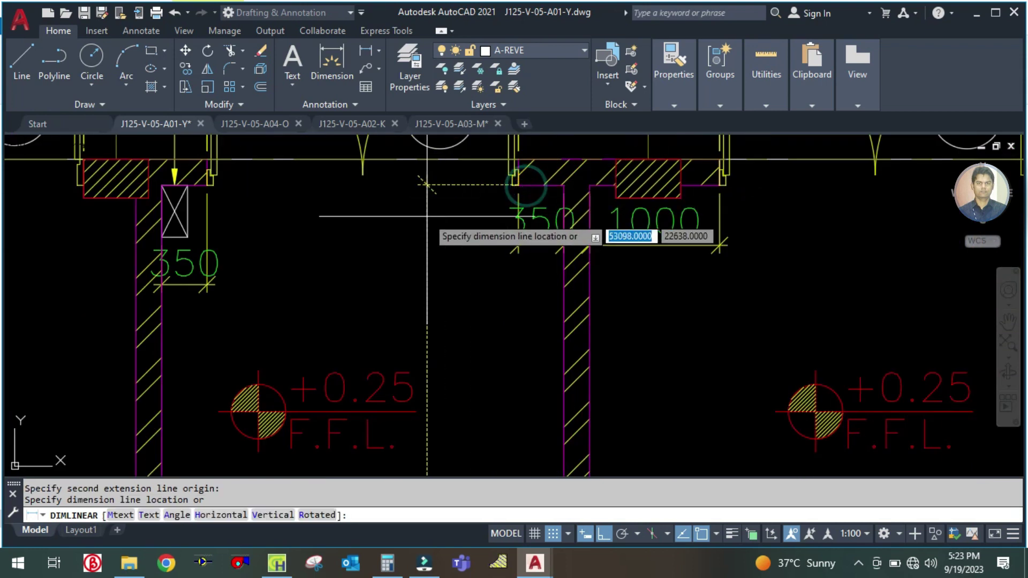
scroll(428, 225, down, 4)
key(Escape)
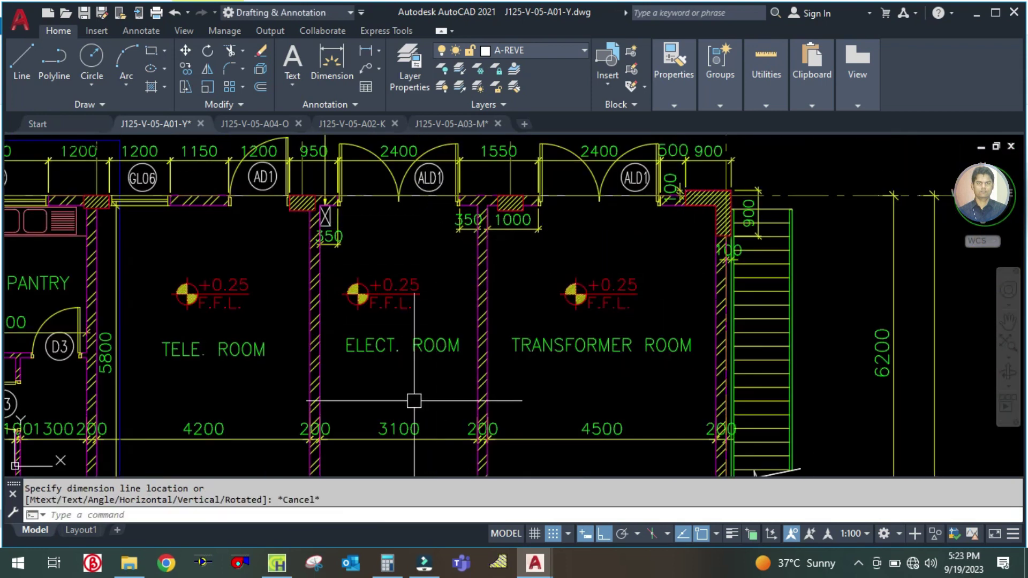
- Return to HAP and calculate the partition wall area as 5.8 × 4 in Calculator
click(277, 563)
click(387, 563)
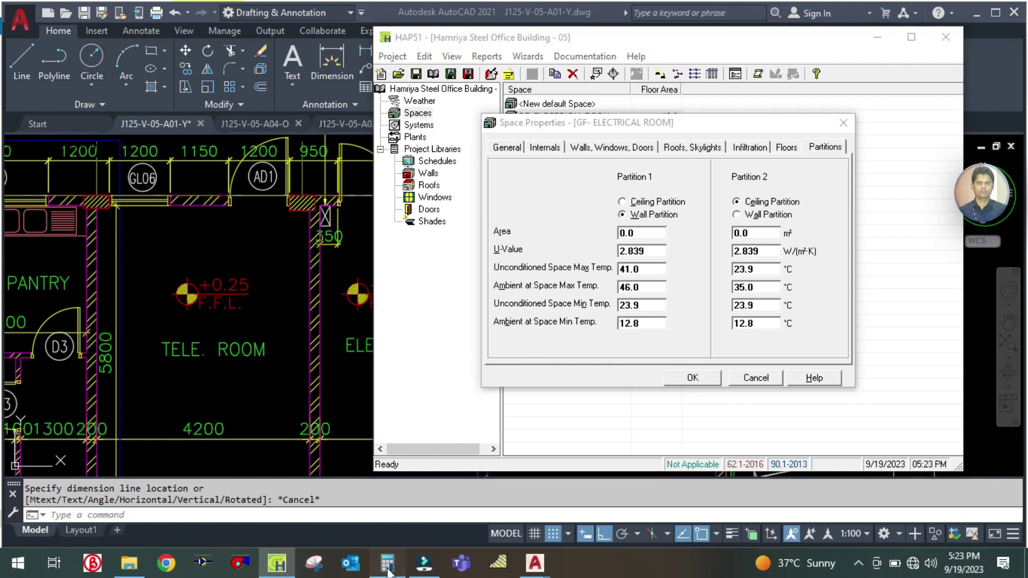
text(5.8*)
text(4)
key(Return)
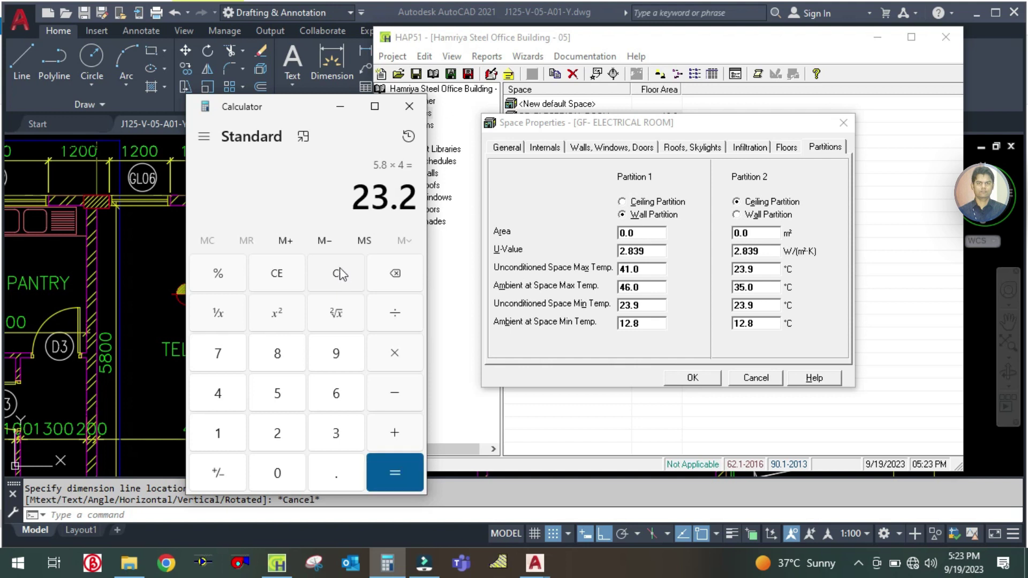
click(348, 105)
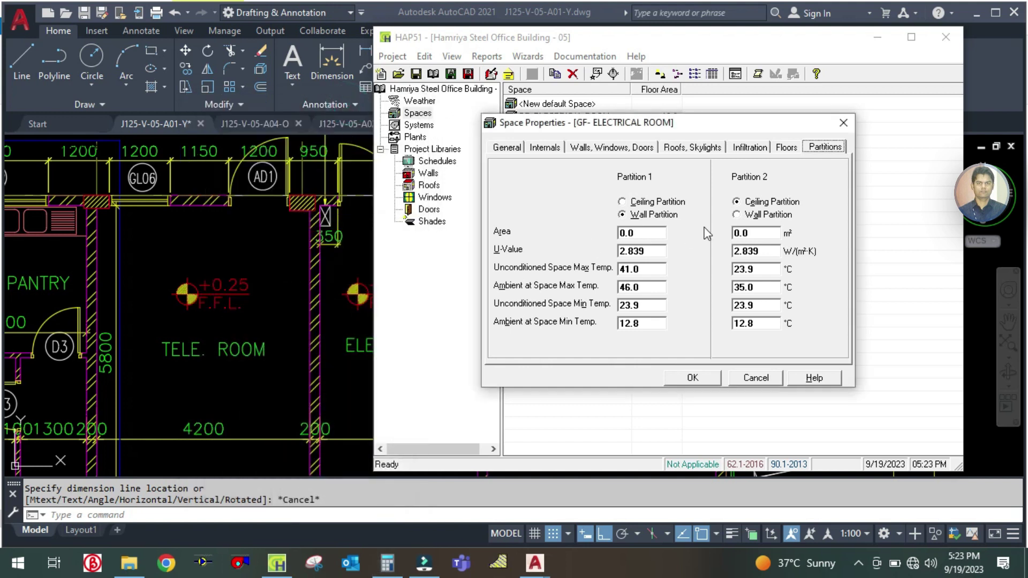
- Keep Partition 1 as a wall partition, enter its calculated area and save the electrical room's space properties
click(623, 215)
double_click(640, 231)
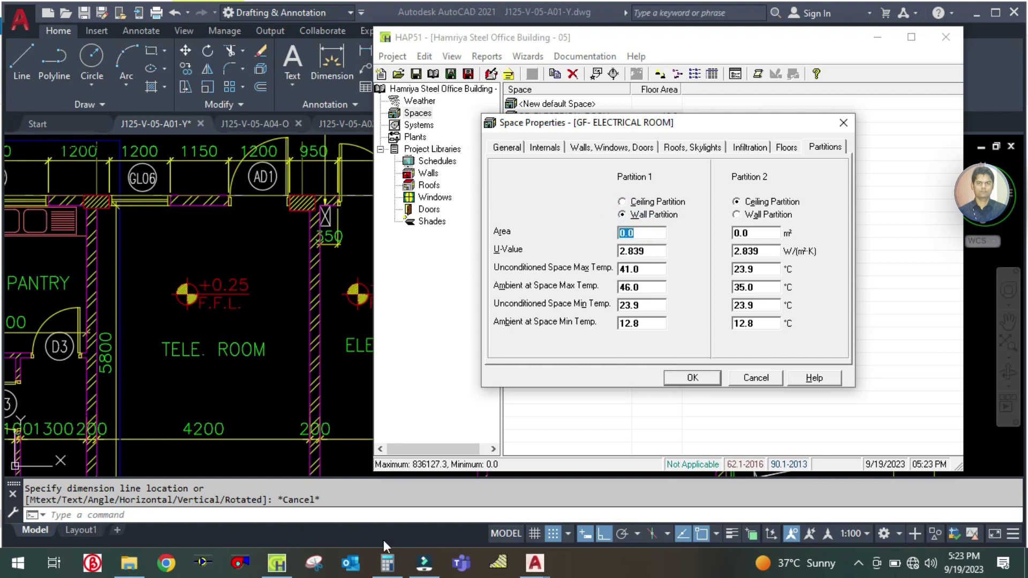
click(388, 563)
click(388, 562)
click(690, 378)
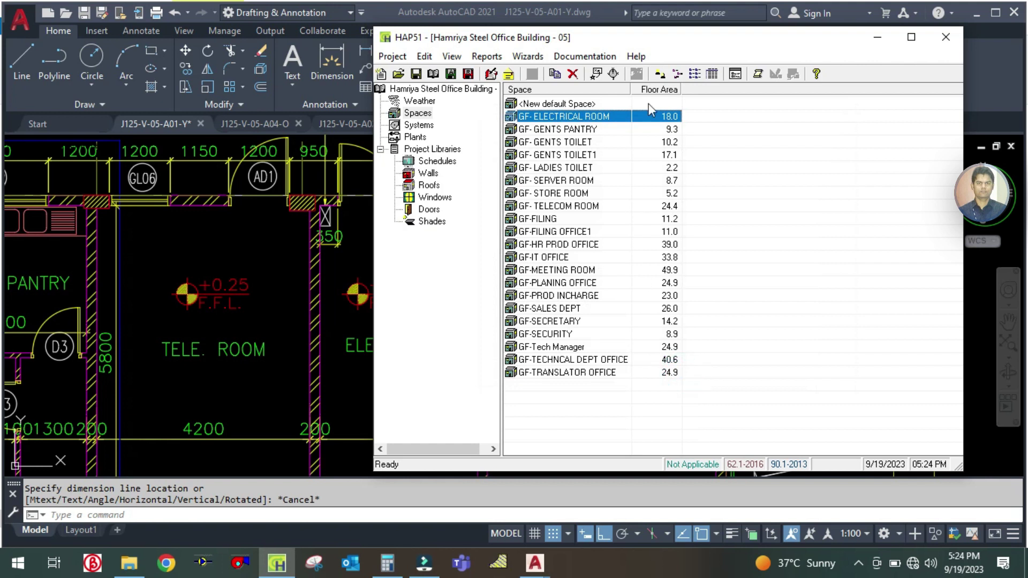
- Save the HAP project and examine the RECEPTION area on the AutoCAD ground floor plan
click(417, 75)
click(614, 335)
click(249, 294)
scroll(589, 230, down, 5)
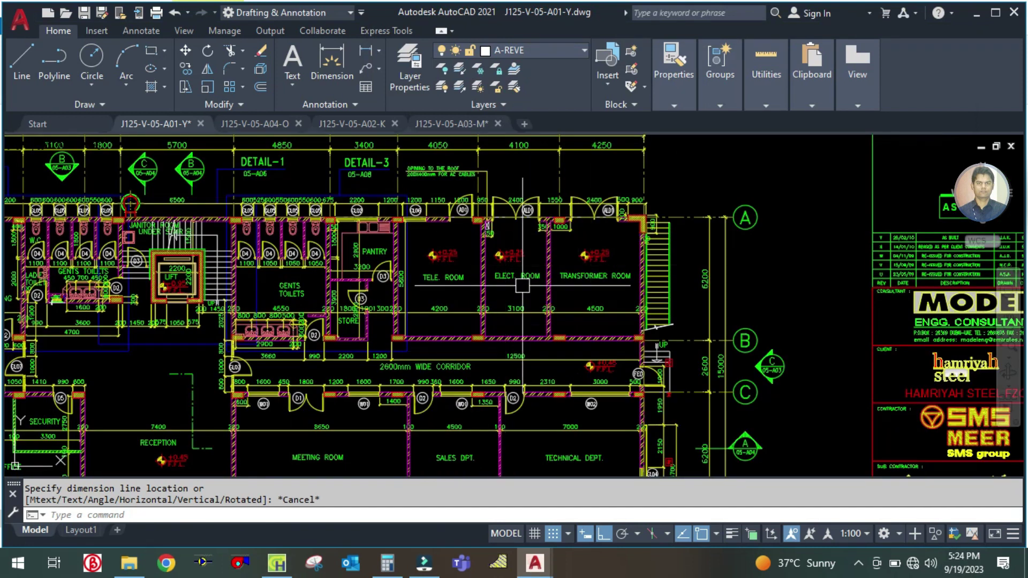
scroll(586, 293, up, 3)
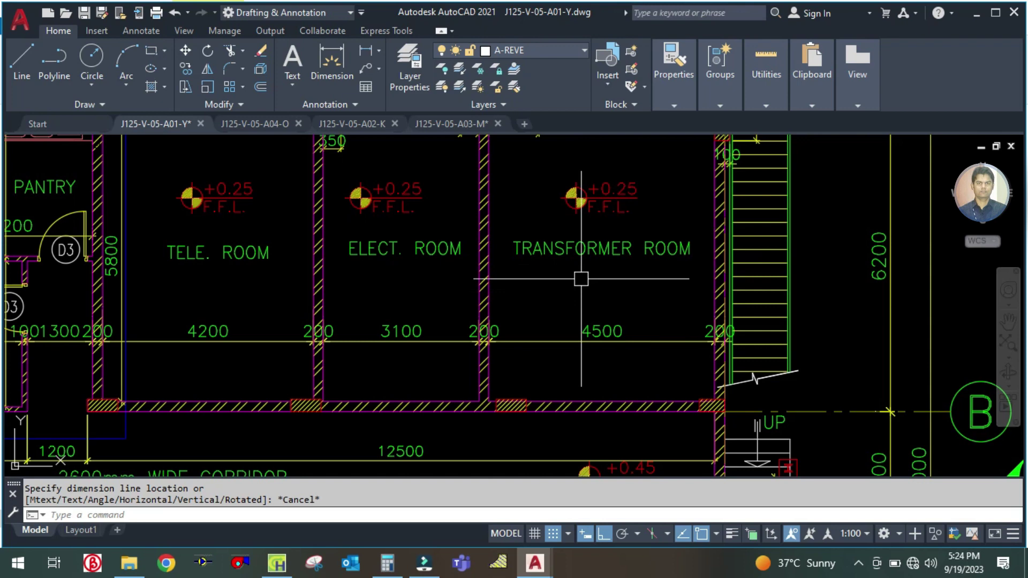
scroll(550, 298, down, 2)
mouse_move(349, 306)
mouse_down()
mouse_move(538, 229)
mouse_move(646, 200)
mouse_up()
drag(188, 393, 396, 247)
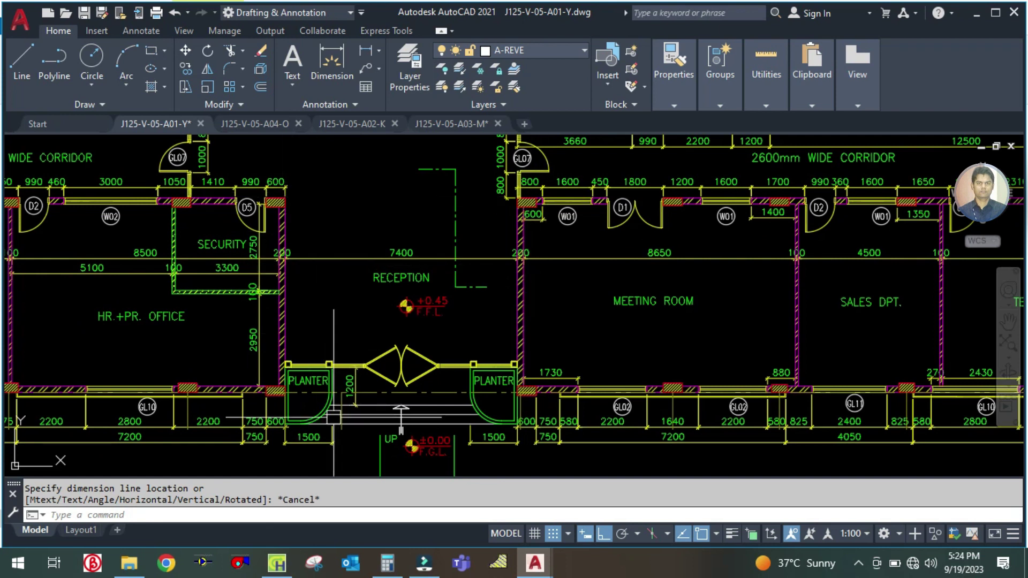
- Return to HAP and duplicate the GF-HR PROD OFFICE space
click(277, 562)
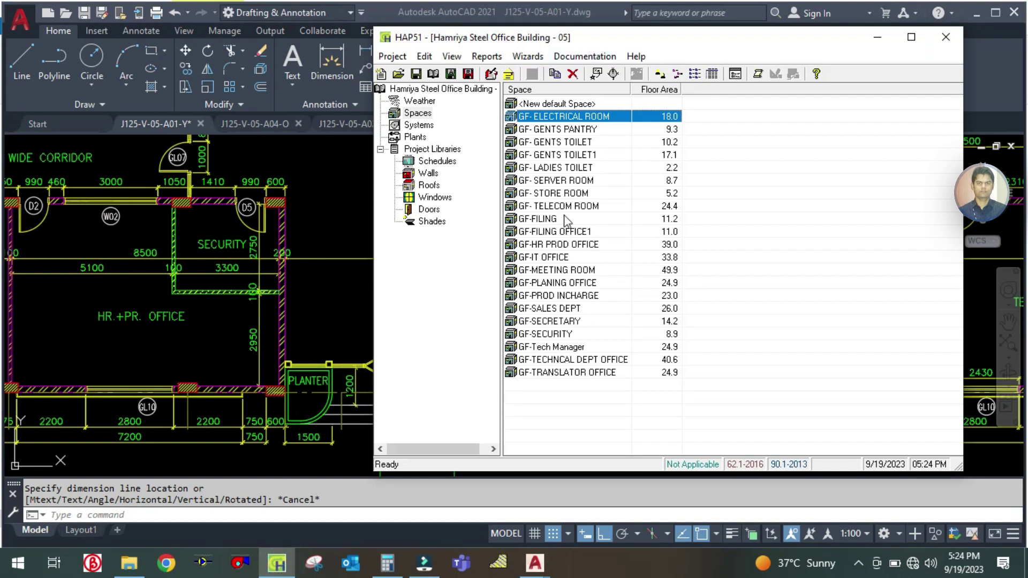
click(545, 246)
right_click(566, 246)
click(580, 255)
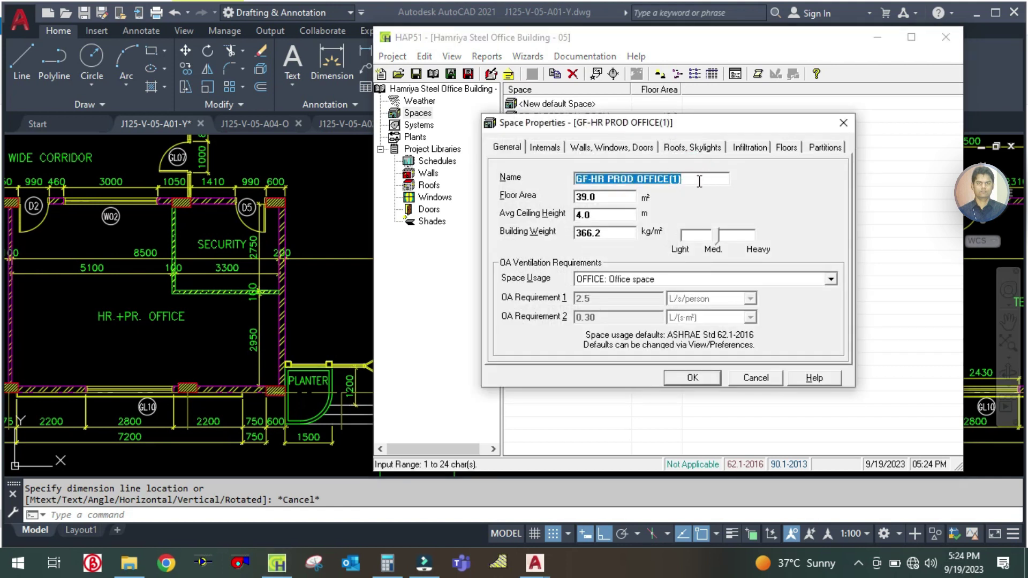
- Rename the duplicated space GF-RECEPTION
click(699, 178)
key(BackSpace)
key(BackSpace)
key(BackSpace)
key(BackSpace)
key(BackSpace)
key(BackSpace)
key(BackSpace)
key(BackSpace)
key(BackSpace)
key(BackSpace)
key(BackSpace)
key(BackSpace)
key(BackSpace)
key(BackSpace)
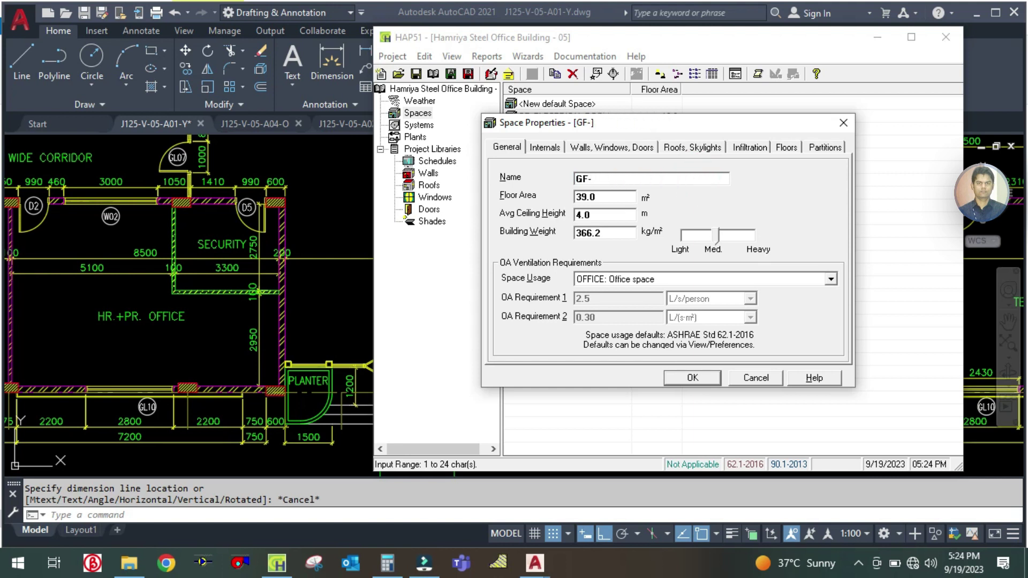
key(Caps_Lock)
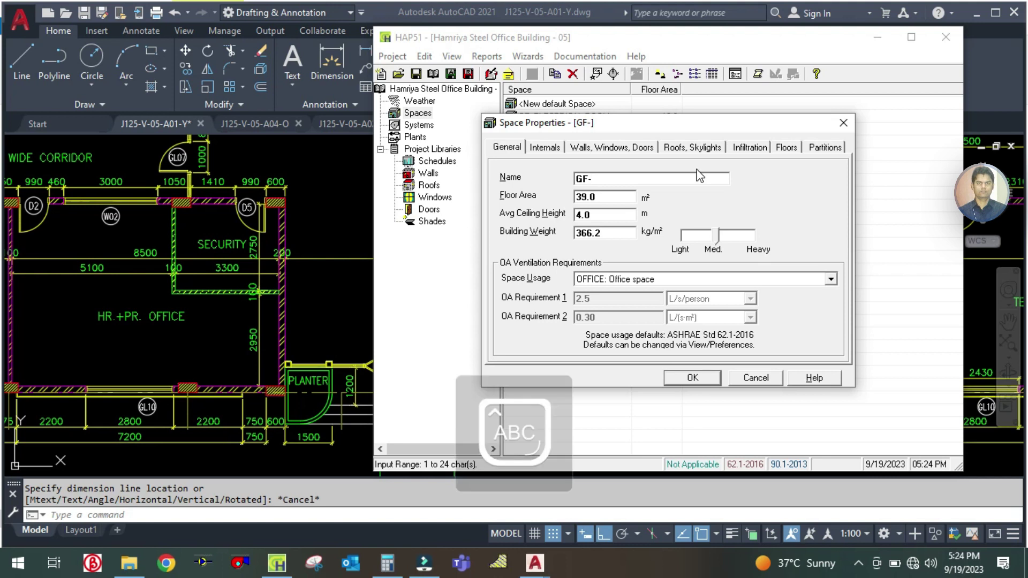
text(RECEPTIO)
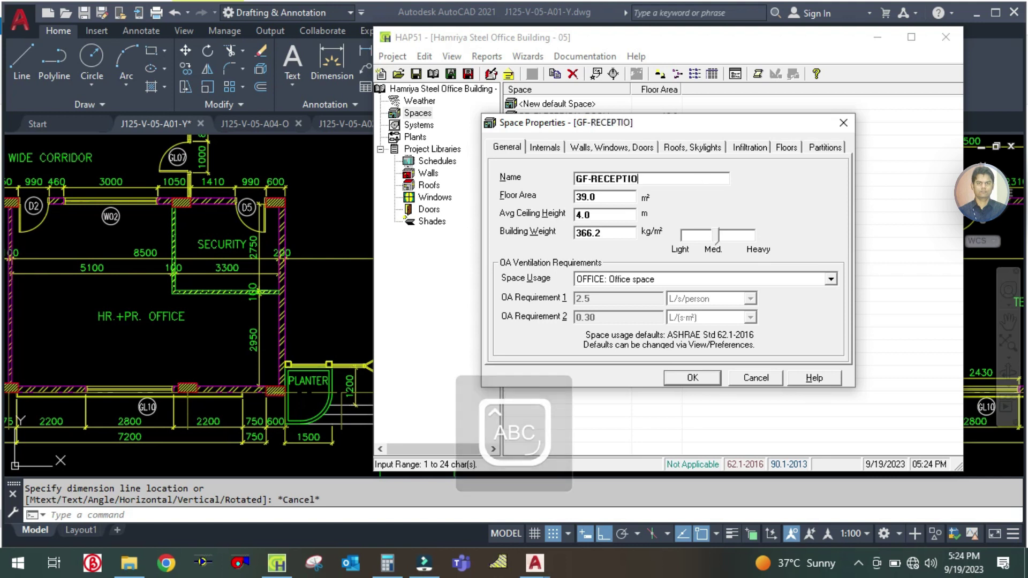
text(N)
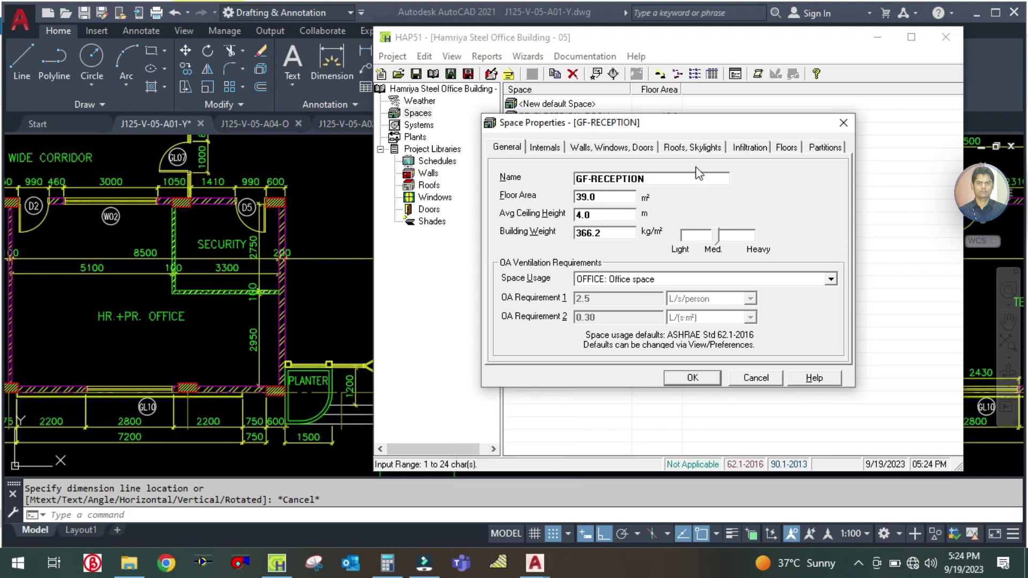
- Measure RECEPTION's depth in AutoCAD from the entrance glazing to the corridor-side column with a linear dimension, without placing it
click(360, 301)
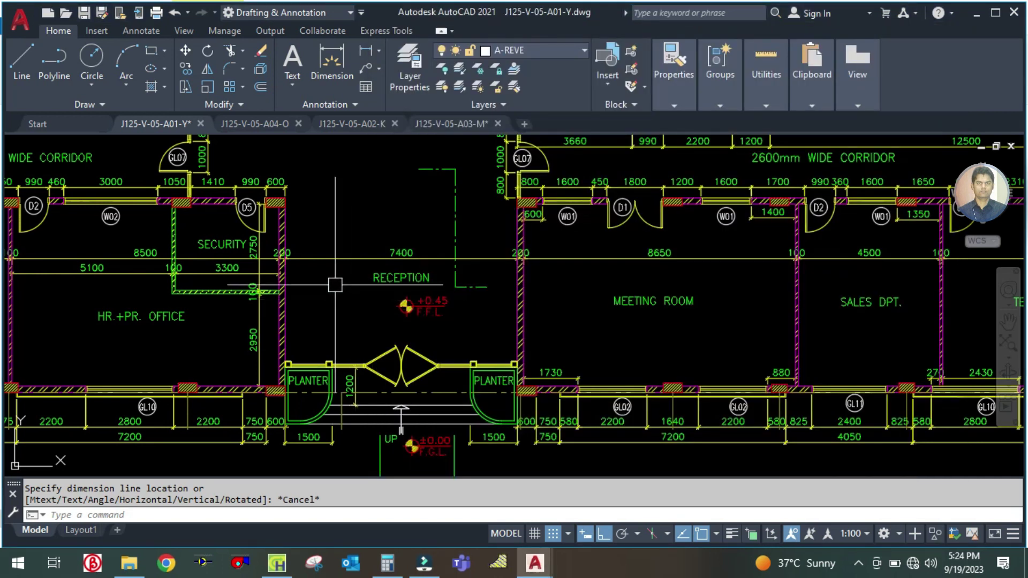
text(dl)
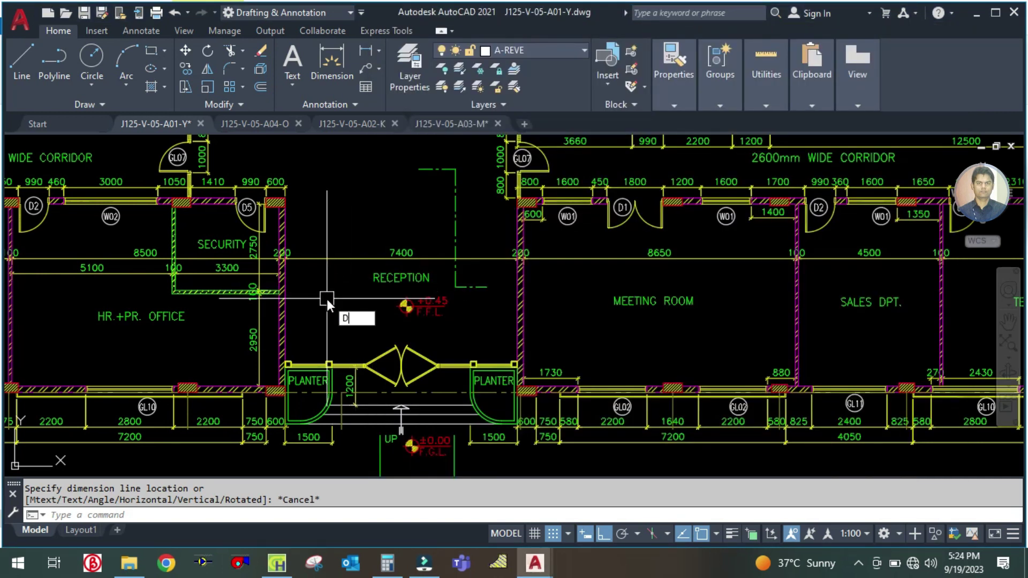
key(Escape)
key(Escape)
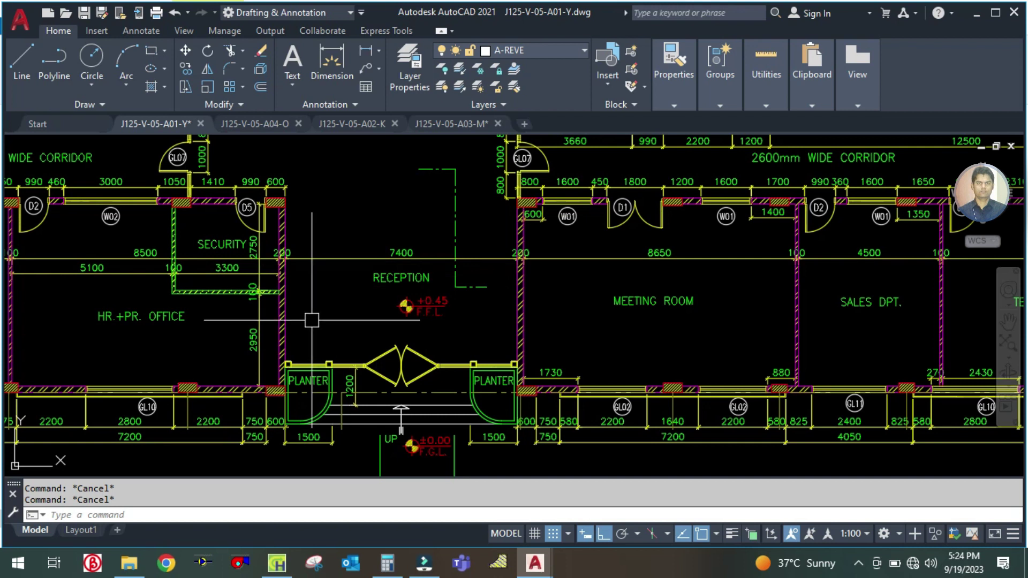
text(dli)
key(Return)
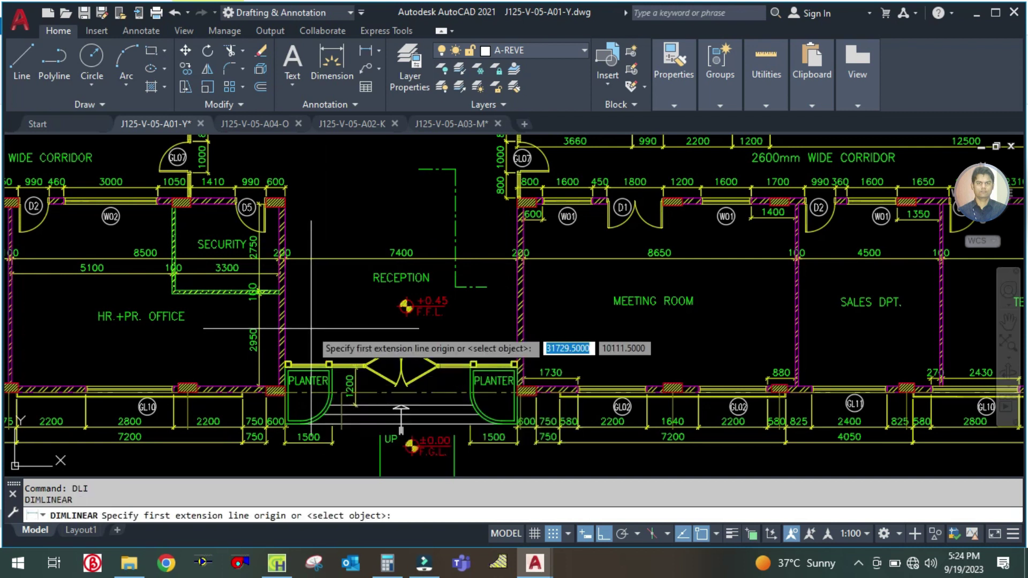
scroll(300, 342, up, 5)
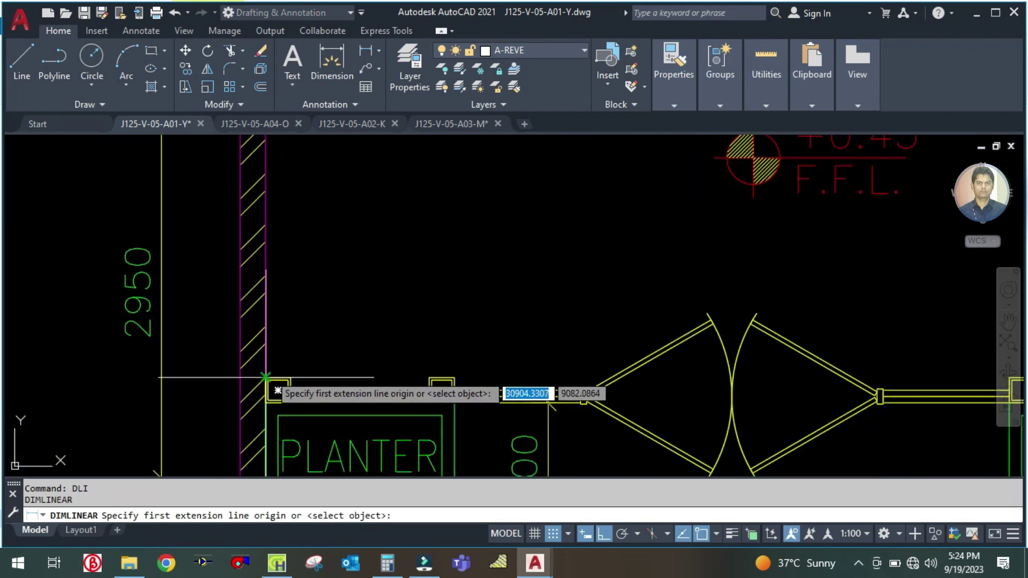
click(271, 381)
scroll(268, 375, down, 5)
scroll(274, 267, up, 6)
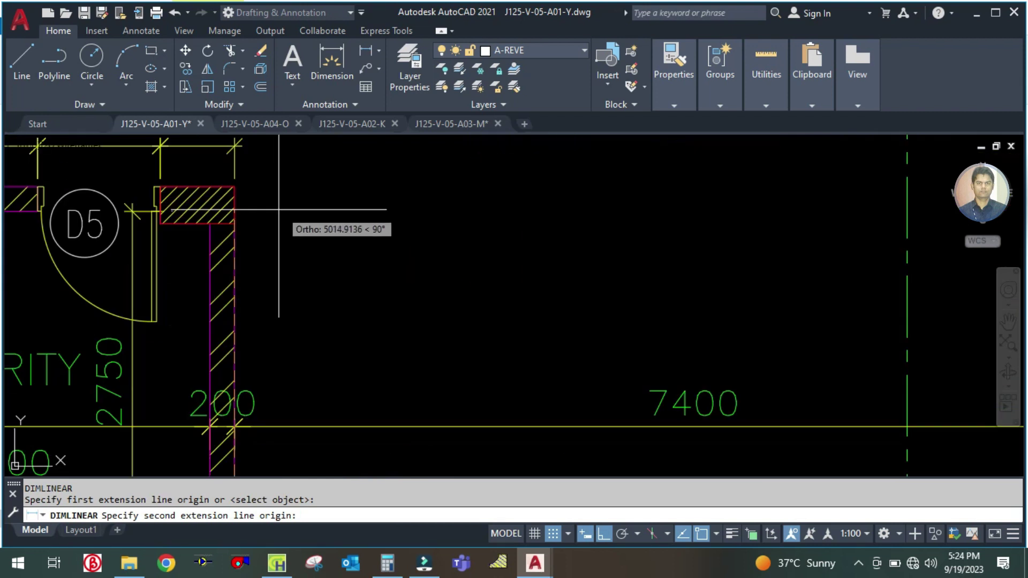
click(233, 187)
scroll(347, 198, down, 5)
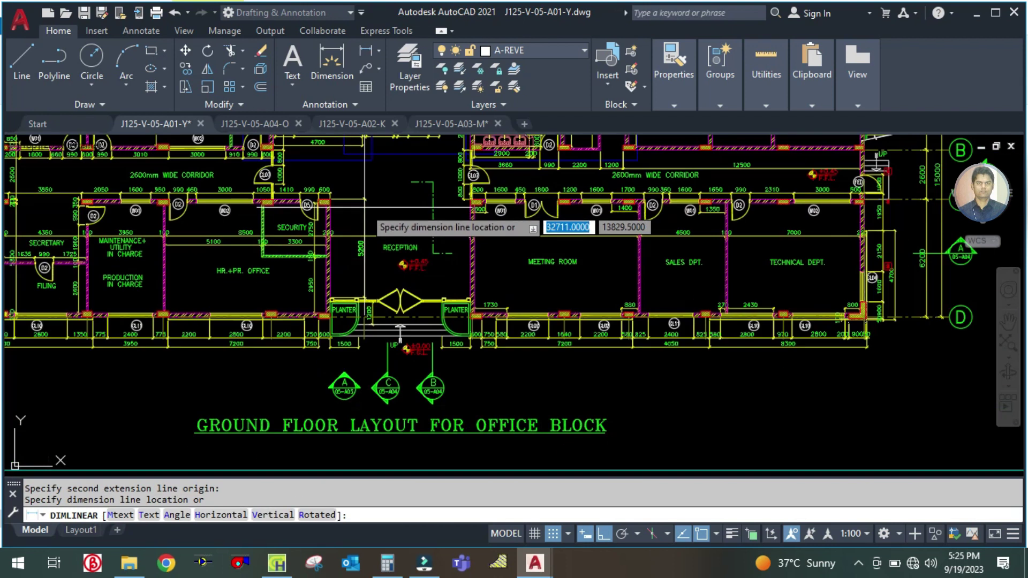
scroll(423, 214, up, 3)
key(Escape)
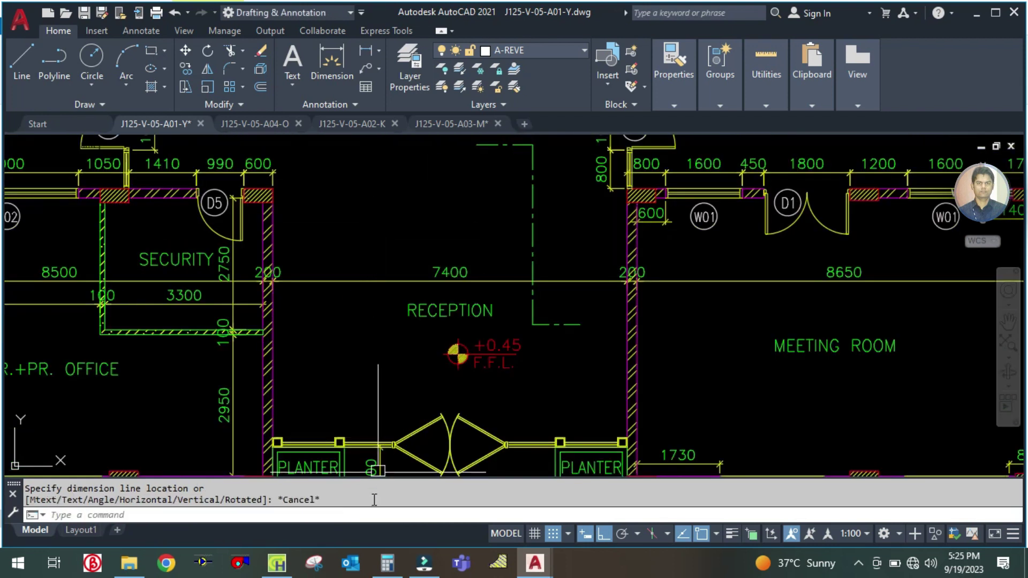
- Calculate the reception floor area as 5.2 × 7.4 in Calculator
click(388, 563)
click(328, 272)
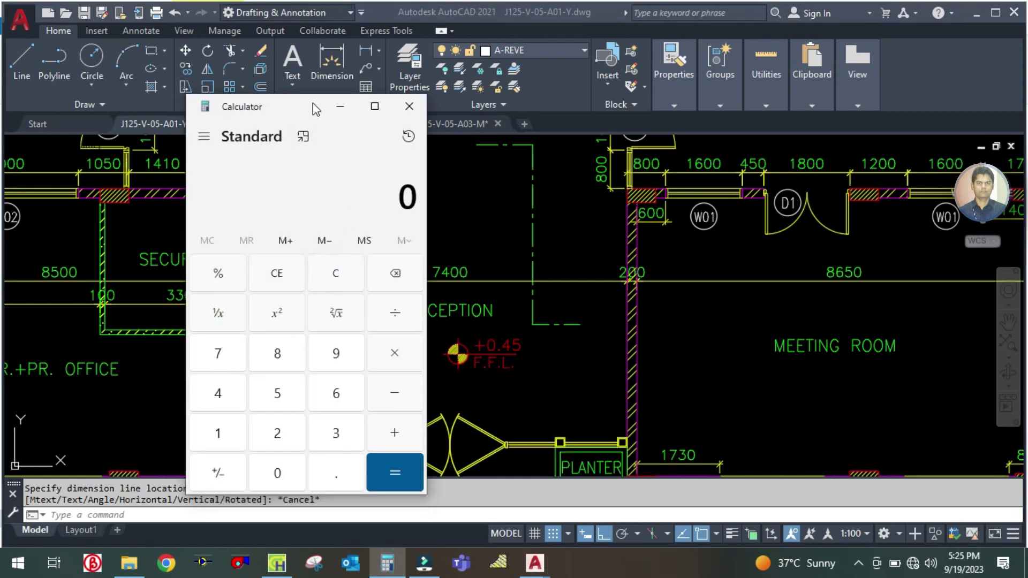
text(5.2)
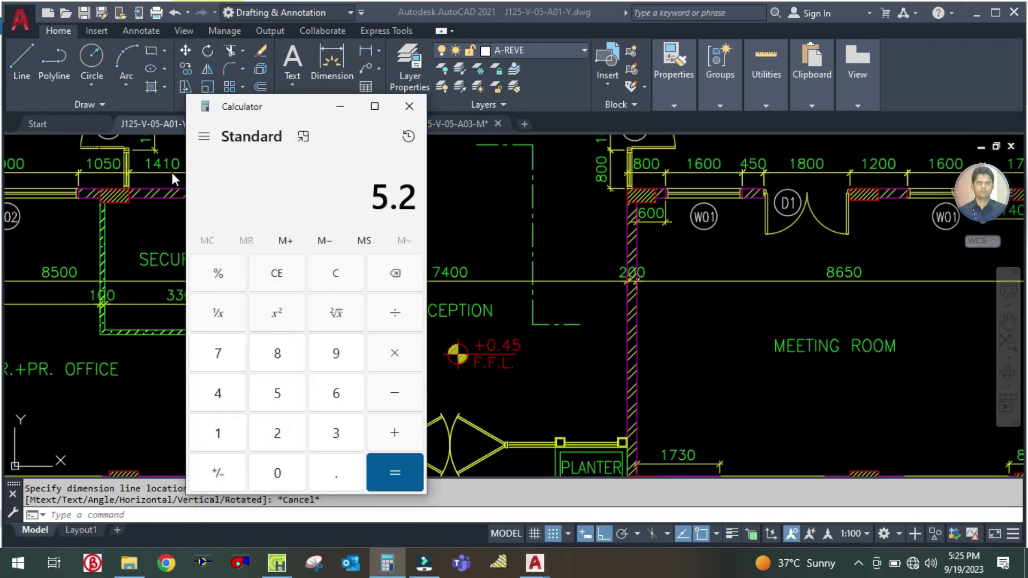
text( × 7.4)
key(Return)
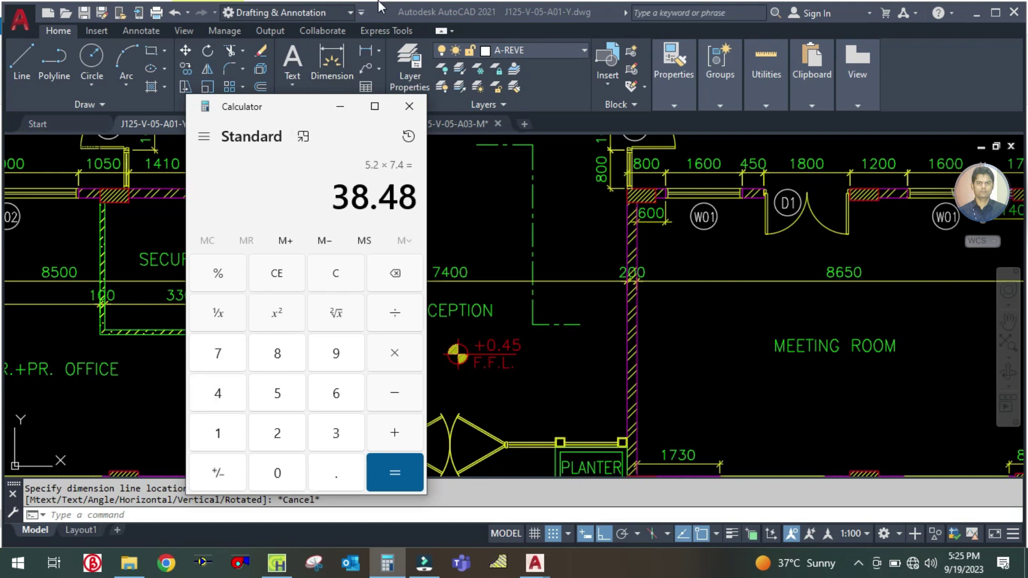
- Return to HAP and set the reception's floor area to 38.48 m²
click(289, 557)
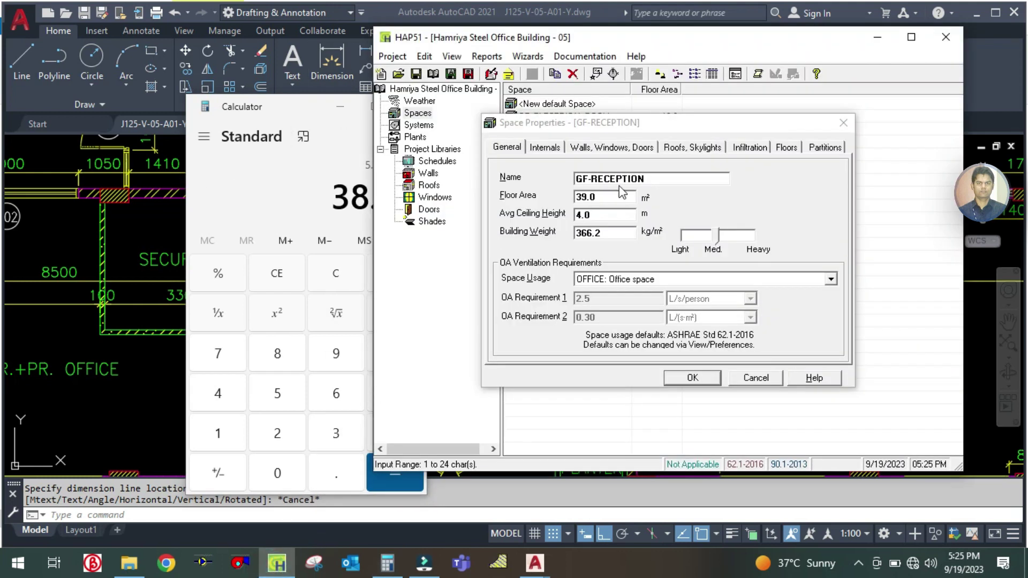
double_click(597, 197)
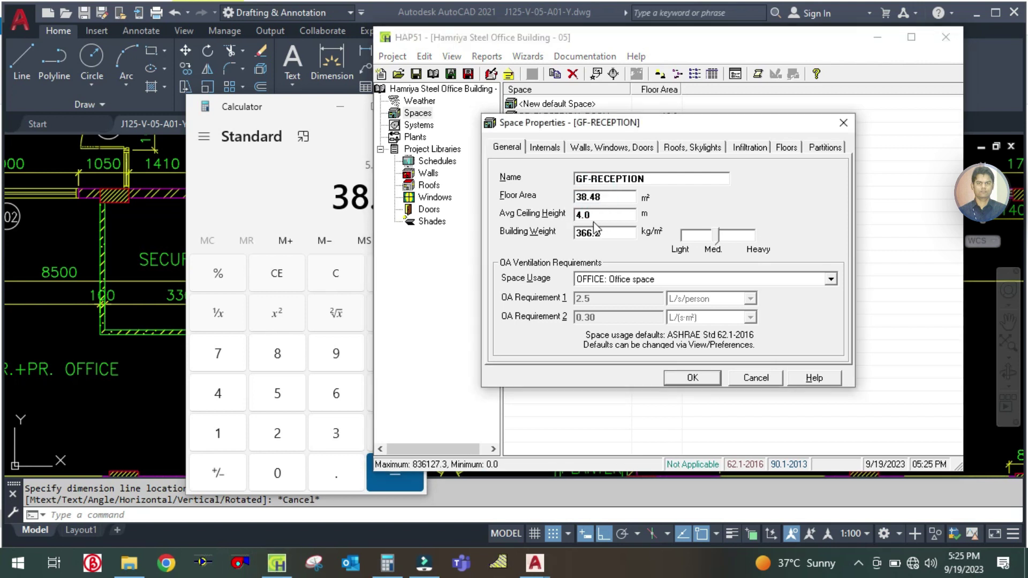
double_click(603, 212)
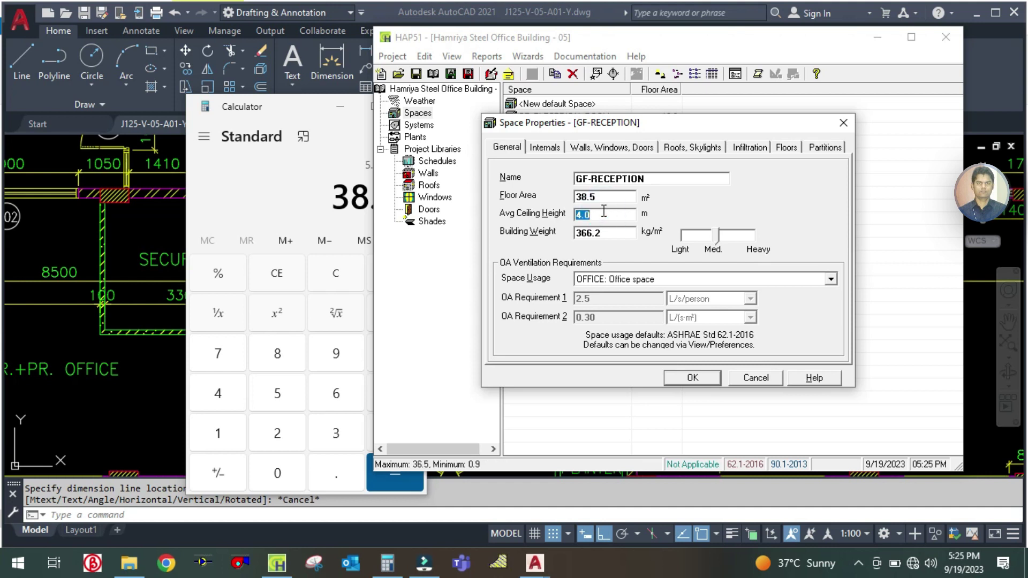
- Set the reception's space usage to PUBLIC ASSEMBLY: Lobby
click(616, 279)
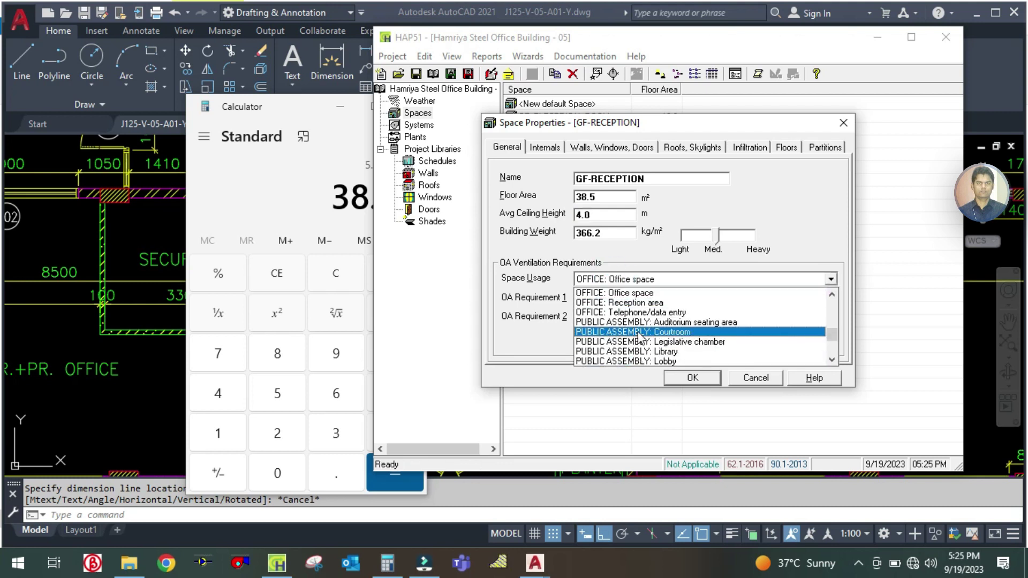
scroll(654, 343, down, 2)
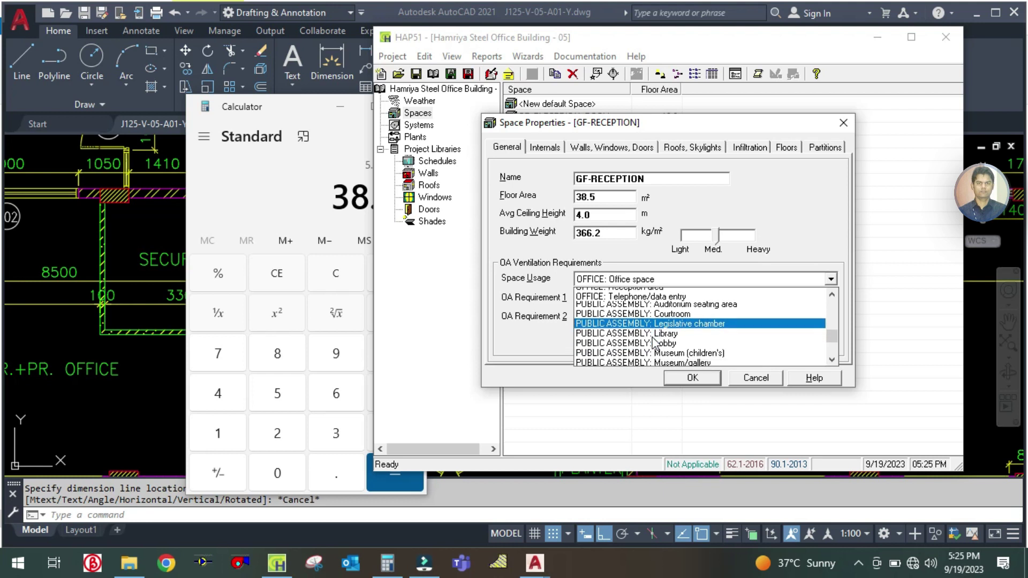
scroll(642, 343, down, 10)
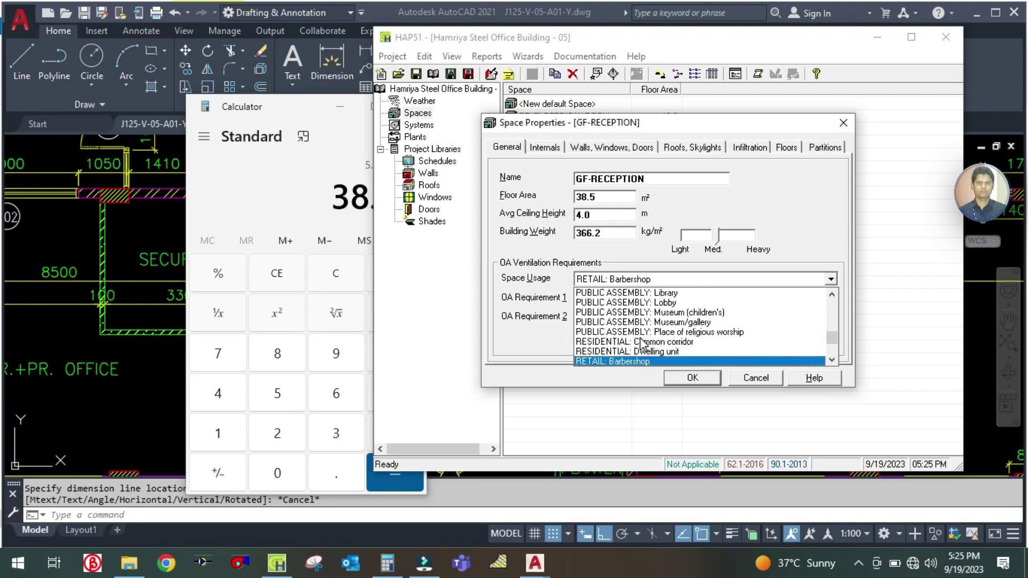
scroll(643, 342, up, 7)
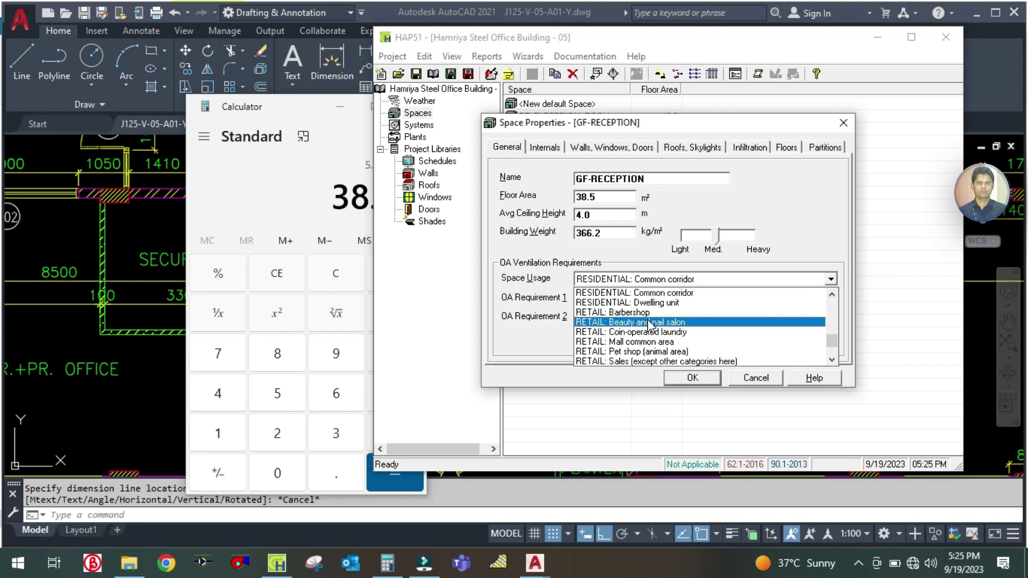
scroll(650, 325, up, 2)
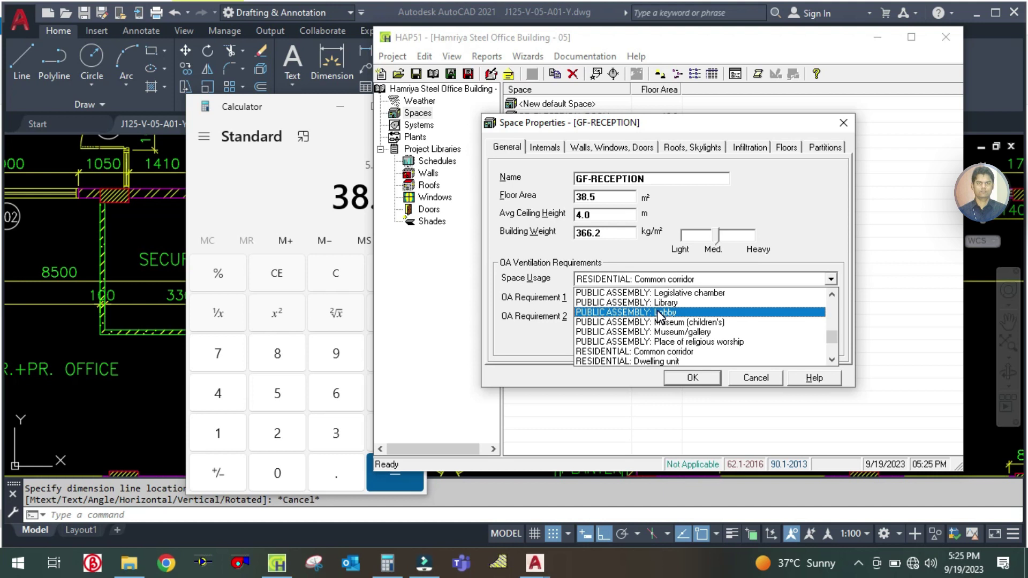
click(660, 313)
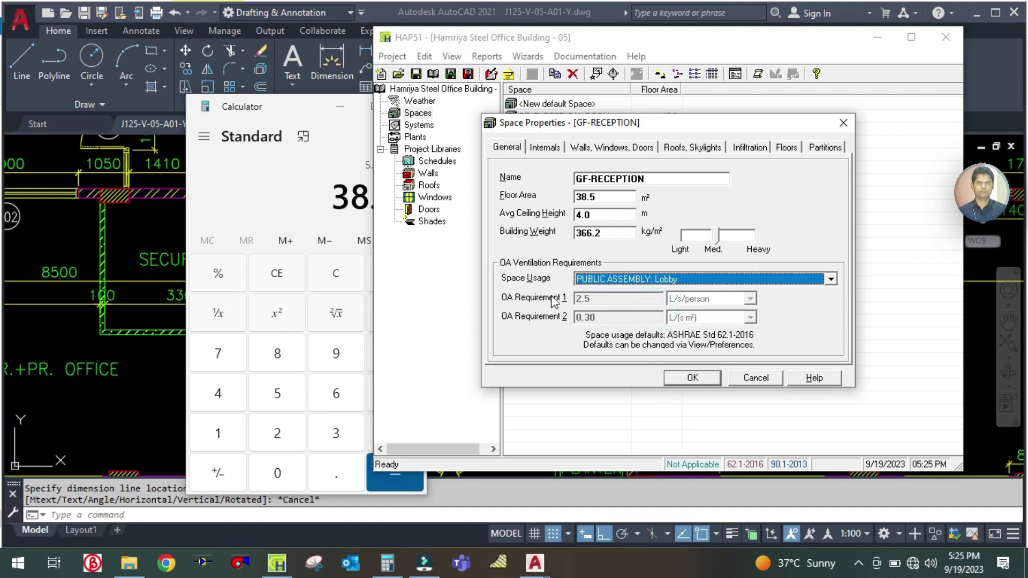
- Open the reception's internal load data at the occupancy value
click(544, 147)
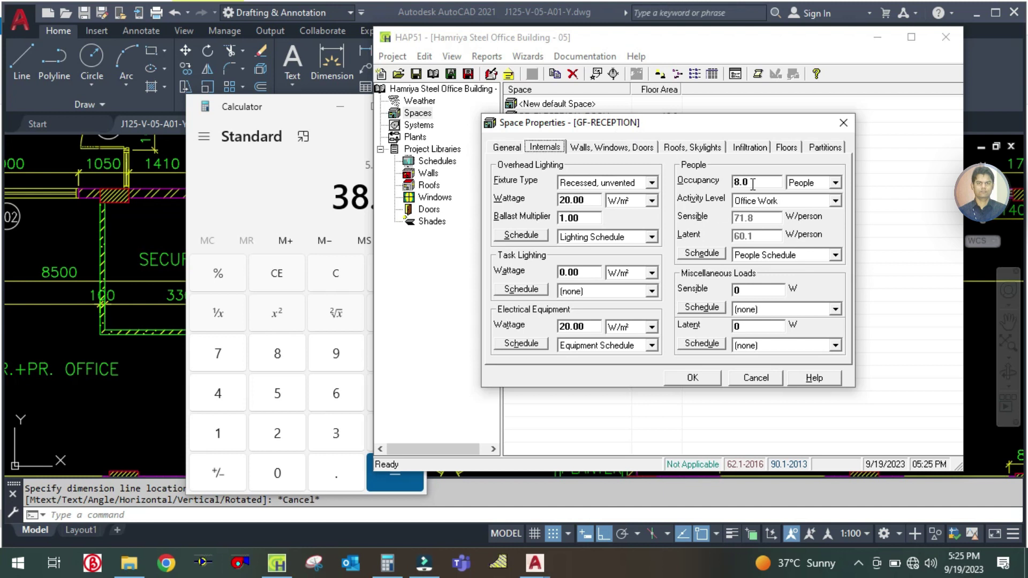
click(753, 183)
- Open J125-V-05-A09-I.dwg from the Furniture Layouts folder in AutoCAD and examine the seating in RECEPTION
click(139, 335)
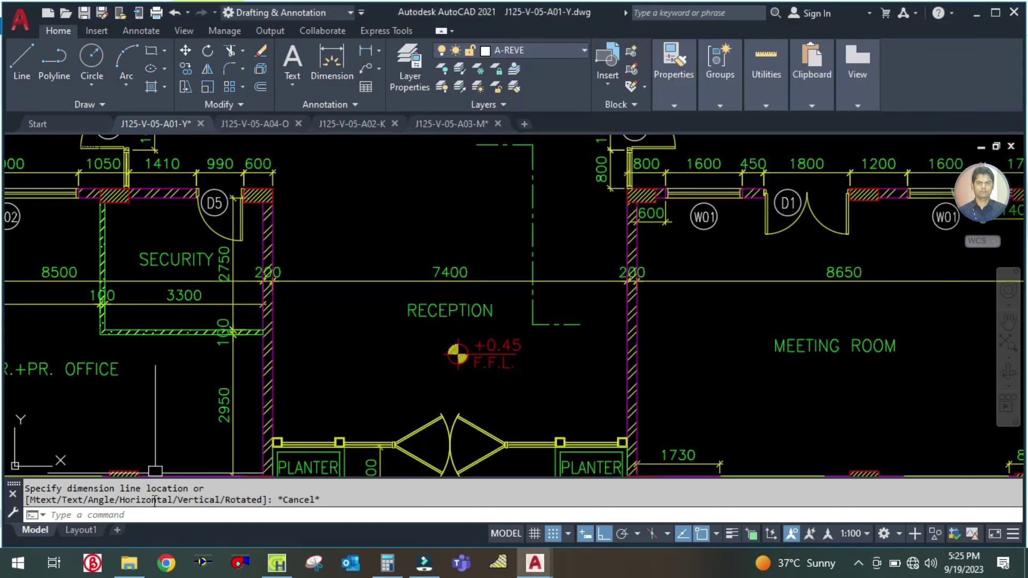
click(129, 564)
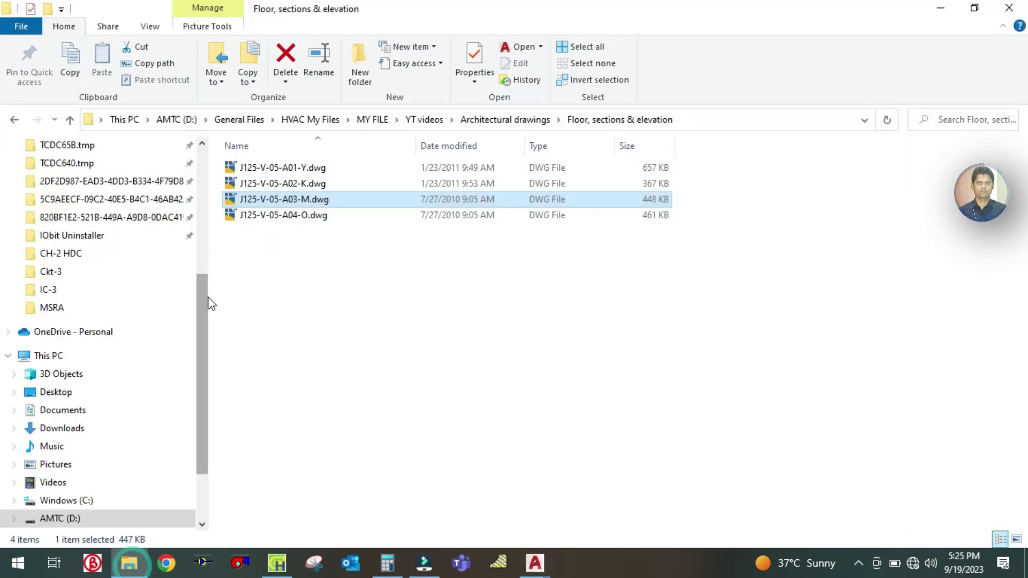
click(70, 119)
double_click(271, 200)
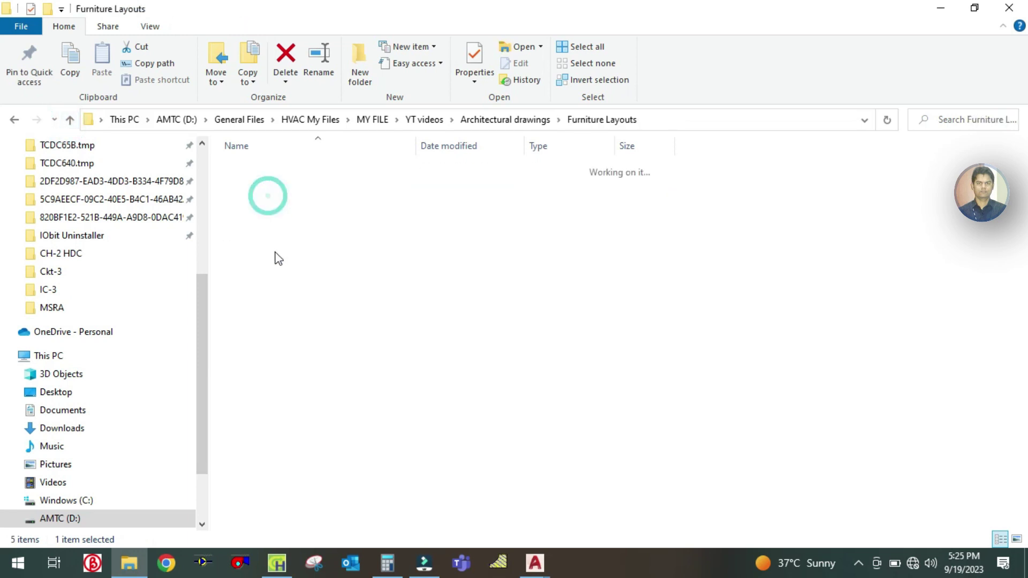
click(283, 167)
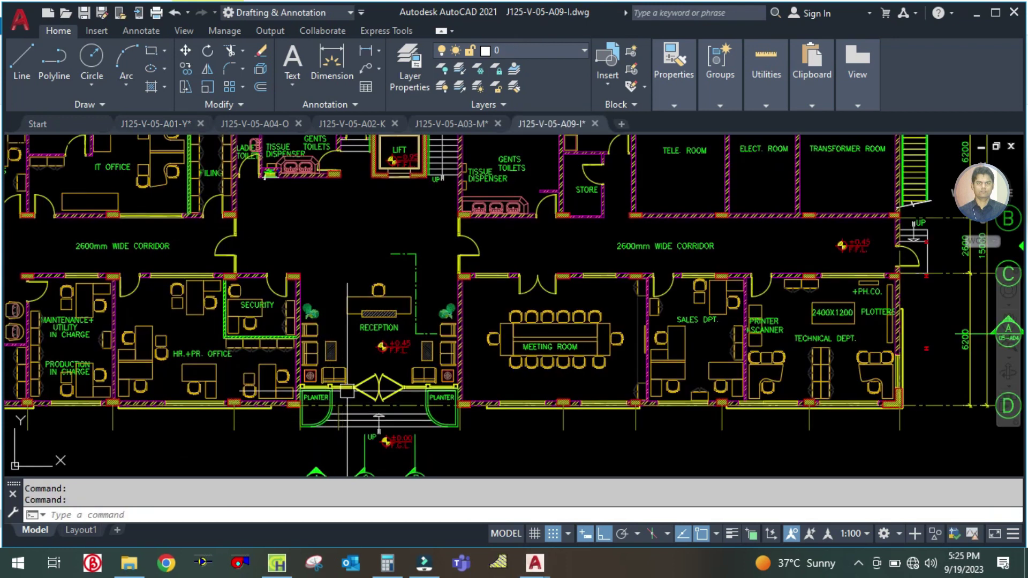
mouse_move(364, 355)
mouse_down()
mouse_move(416, 326)
mouse_move(426, 349)
mouse_up()
scroll(416, 326, up, 4)
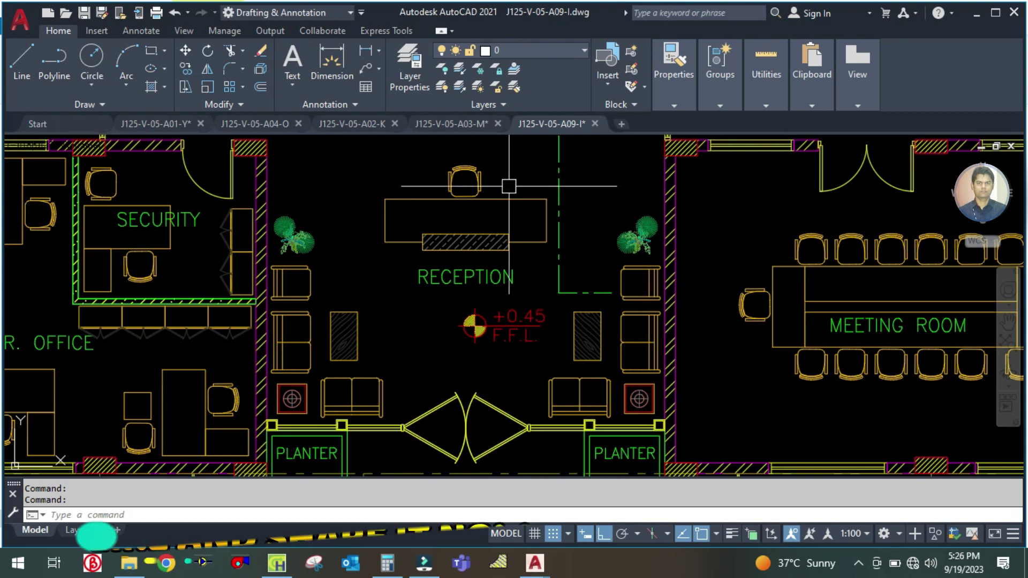
- Return to HAP and set the reception's occupancy to 11 people with the Seated at Rest activity level
scroll(455, 268, down, 4)
scroll(440, 298, up, 3)
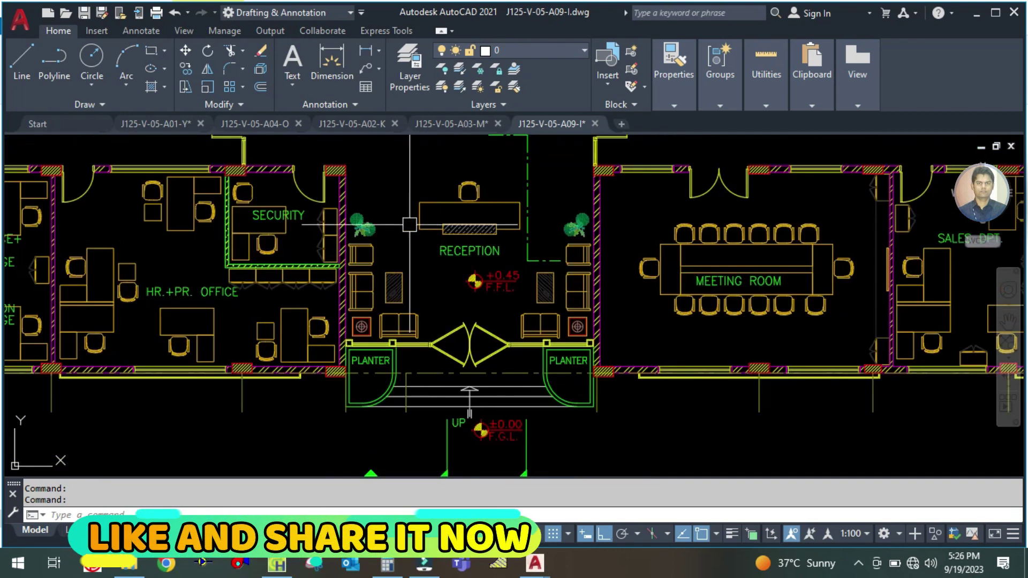
click(274, 563)
double_click(758, 182)
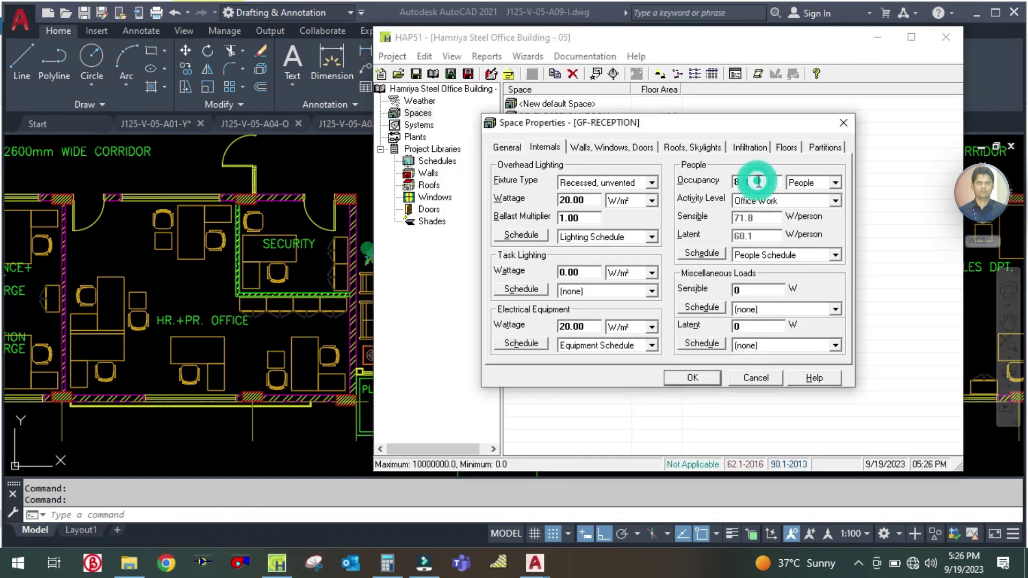
text(1)
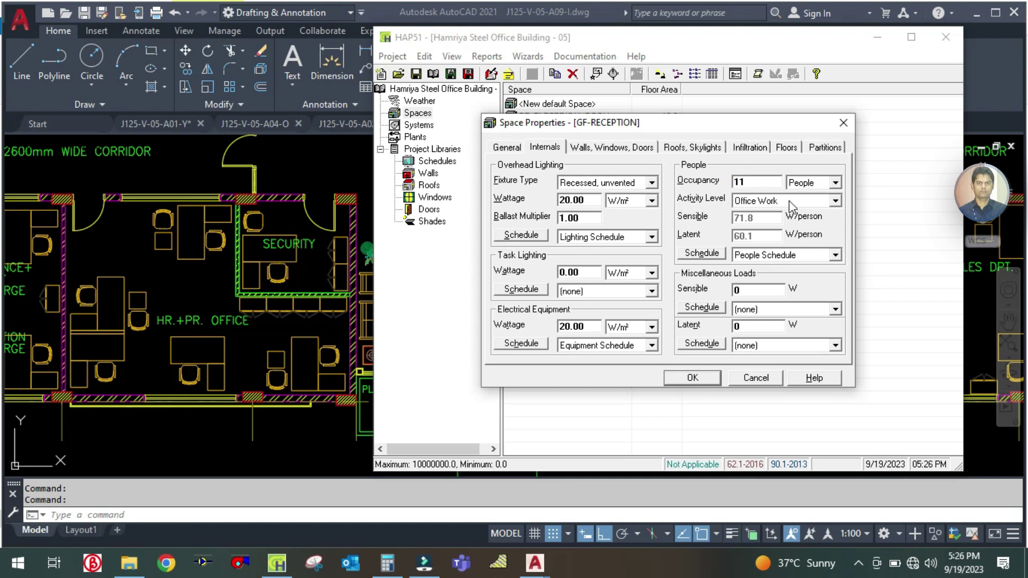
text(1)
click(791, 206)
click(760, 211)
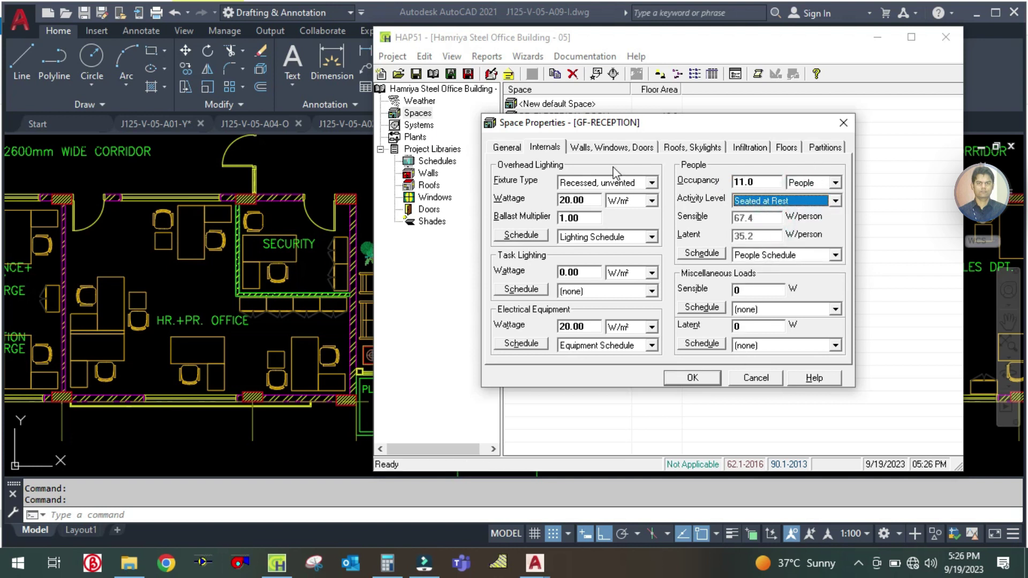
- Open the reception's wall data, then examine its entrance wall in the AutoCAD furniture layout and the J125-V-05-A01-Y ground floor plan
click(592, 148)
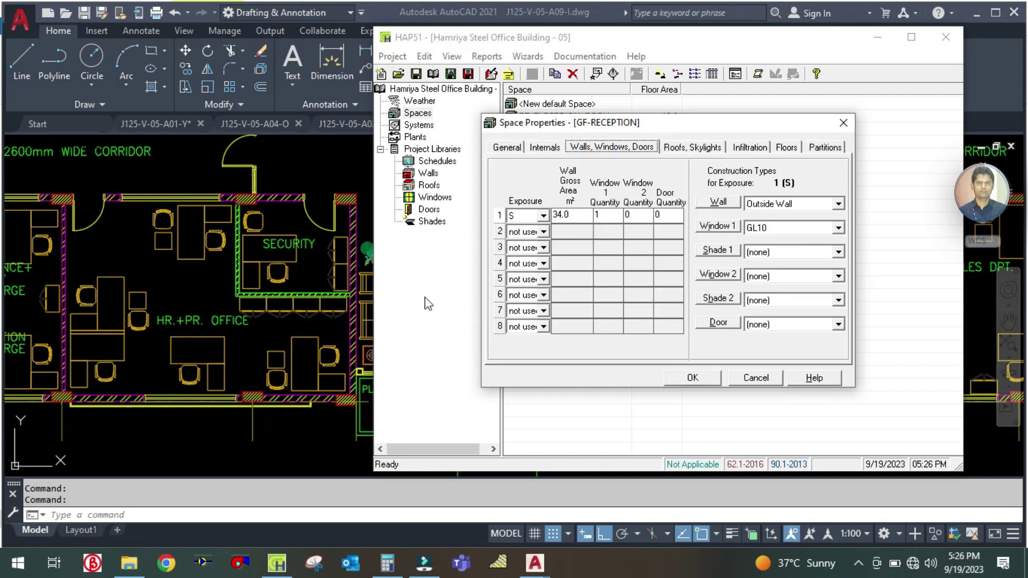
click(304, 448)
scroll(480, 438, up, 2)
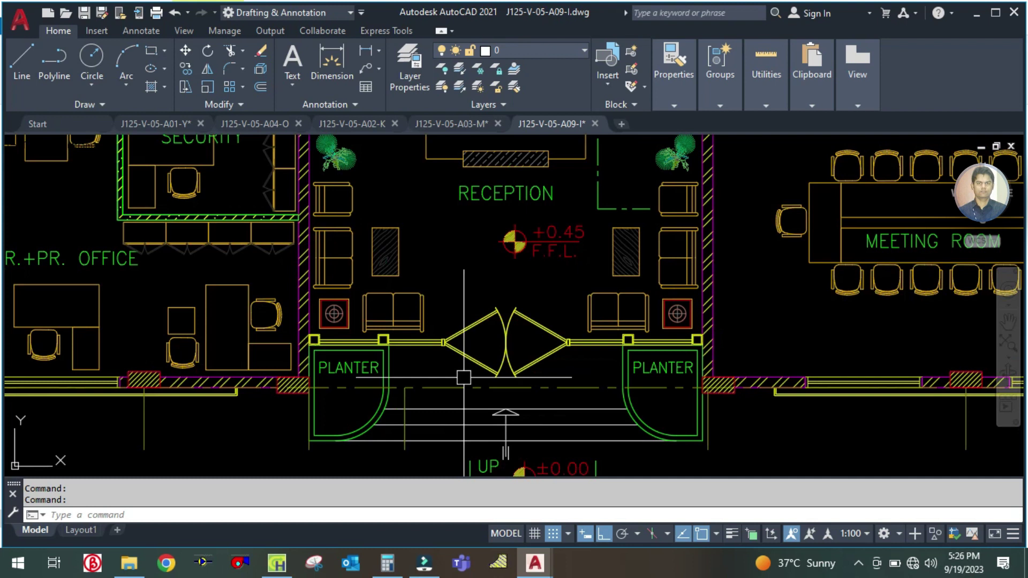
scroll(480, 438, down, 2)
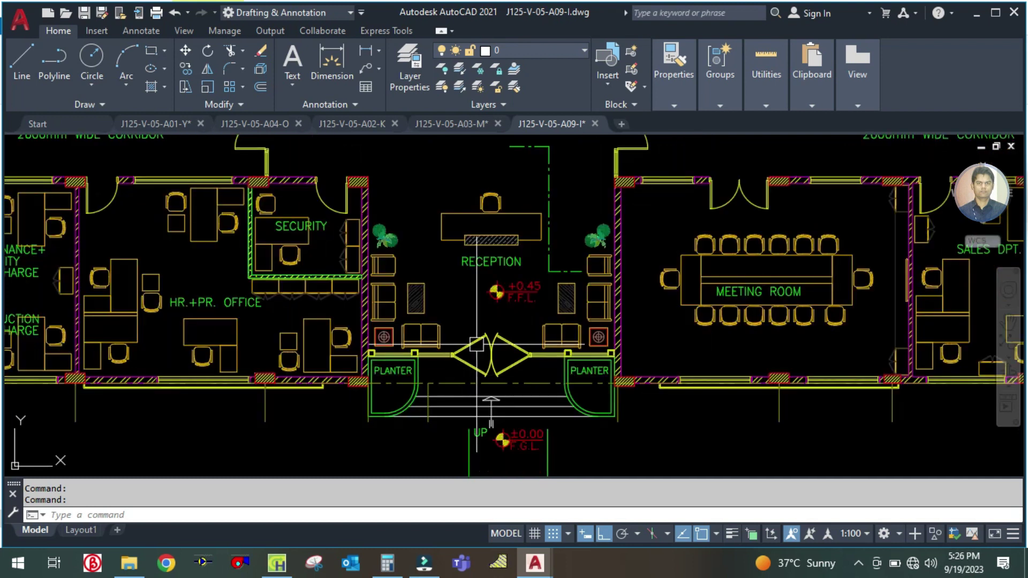
click(171, 123)
mouse_move(374, 379)
mouse_down()
mouse_move(397, 309)
mouse_move(402, 247)
mouse_up()
scroll(402, 246, down, 4)
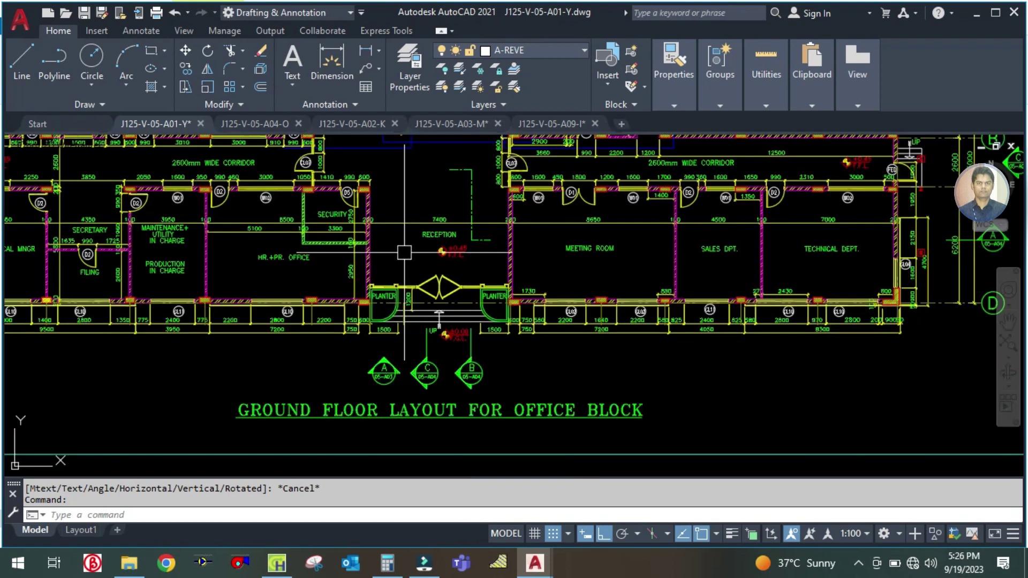
scroll(405, 253, up, 2)
scroll(407, 257, up, 2)
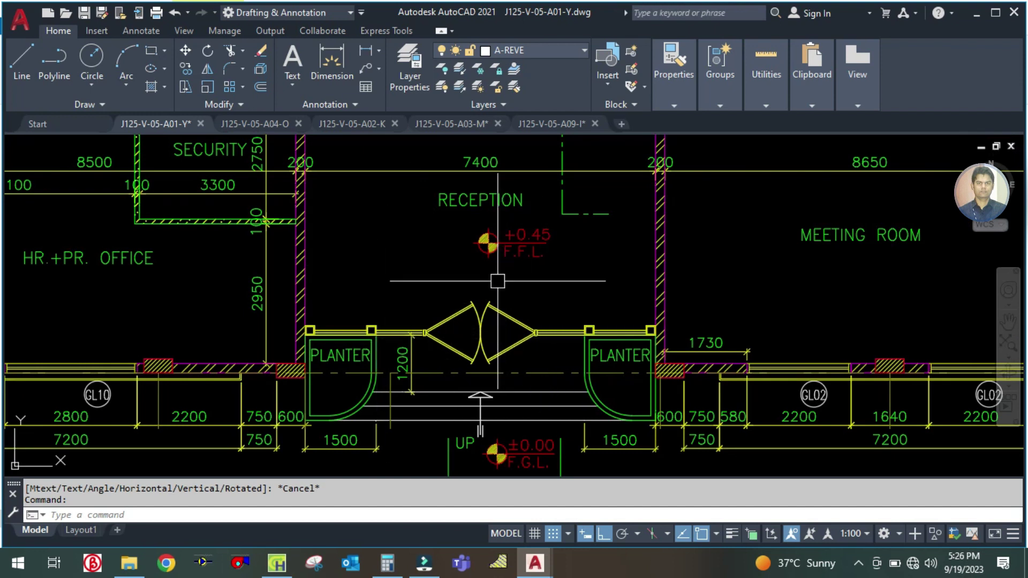
scroll(497, 282, down, 2)
- Calculate 7.4 × 4 in Calculator and enter 29.6 m² in HAP as the reception's south wall gross area
click(387, 563)
click(342, 274)
text(7.)
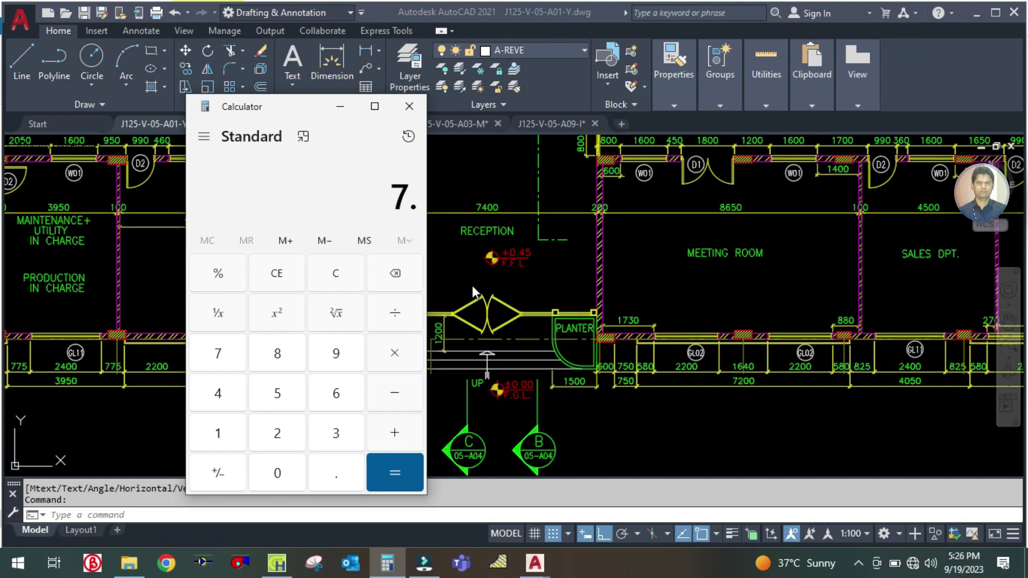
text(4*4)
key(Return)
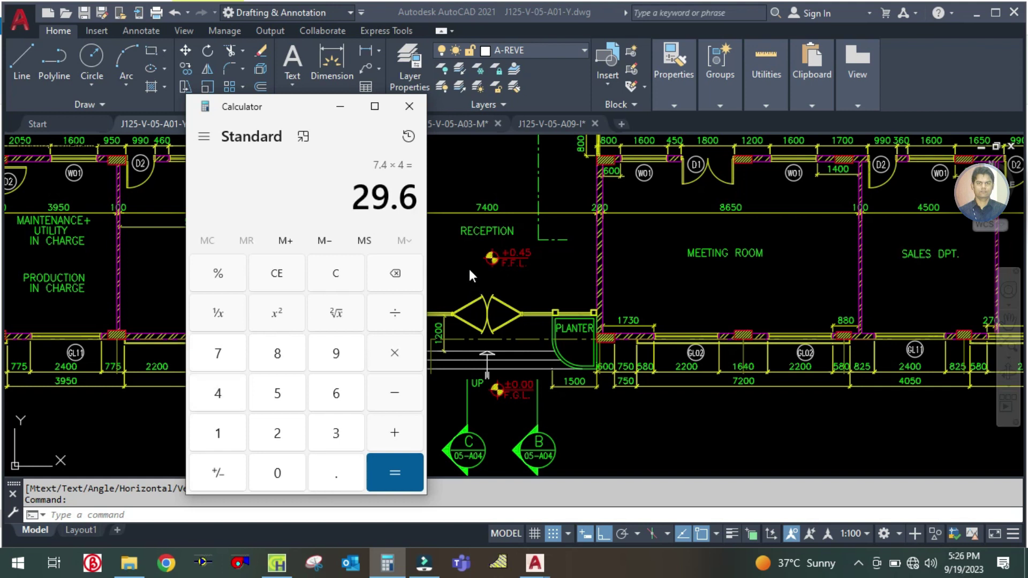
click(277, 562)
click(576, 213)
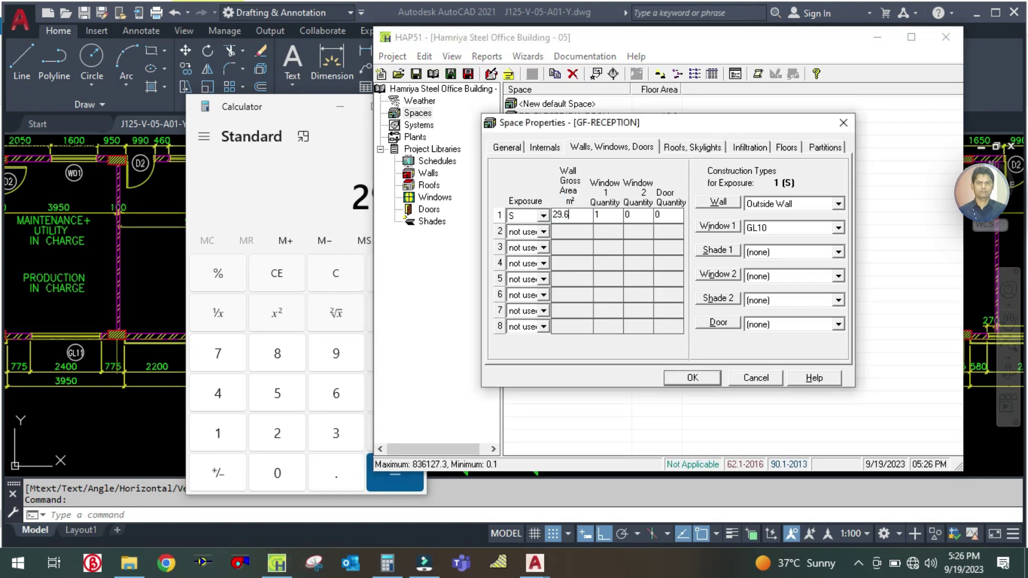
- For the south exposure, set the Window 1 quantity to 0, the door quantity to 1 and the Window 1 type to (none)
key(Tab)
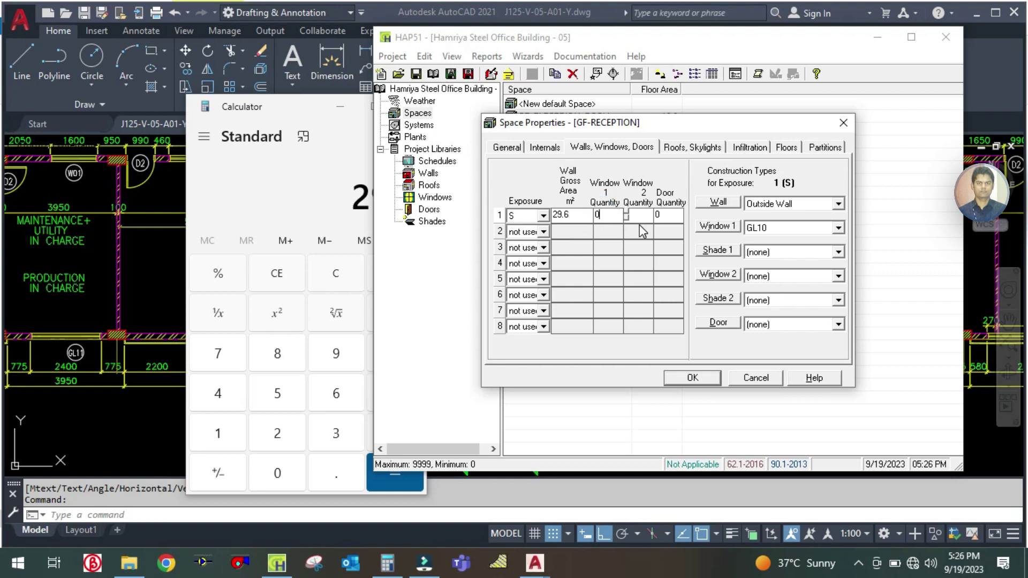
click(663, 215)
click(798, 232)
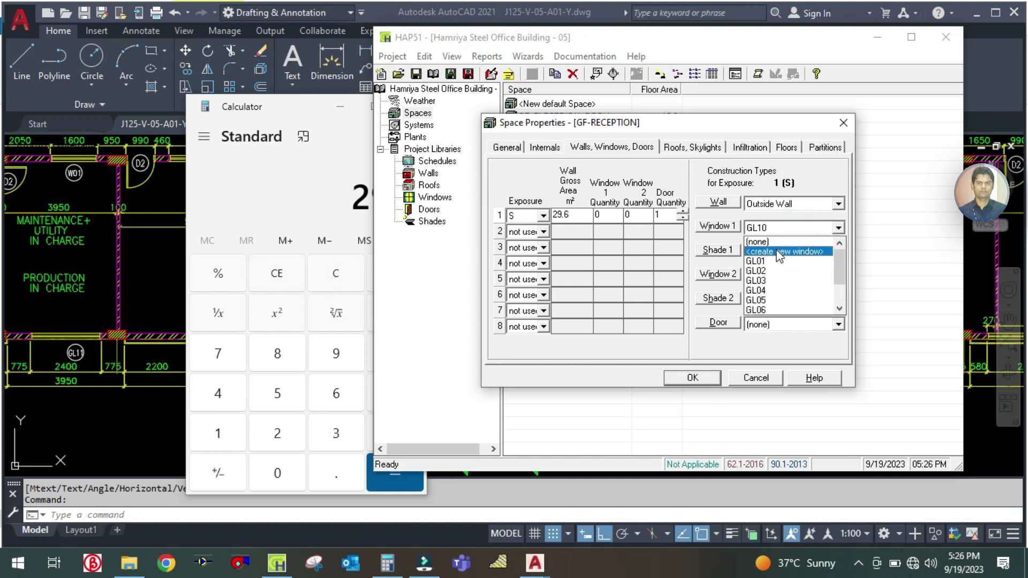
click(773, 237)
- Switch to AutoCAD and examine the reception's entrance glazing in Elevation A of J125-V-05-A03-M
click(148, 298)
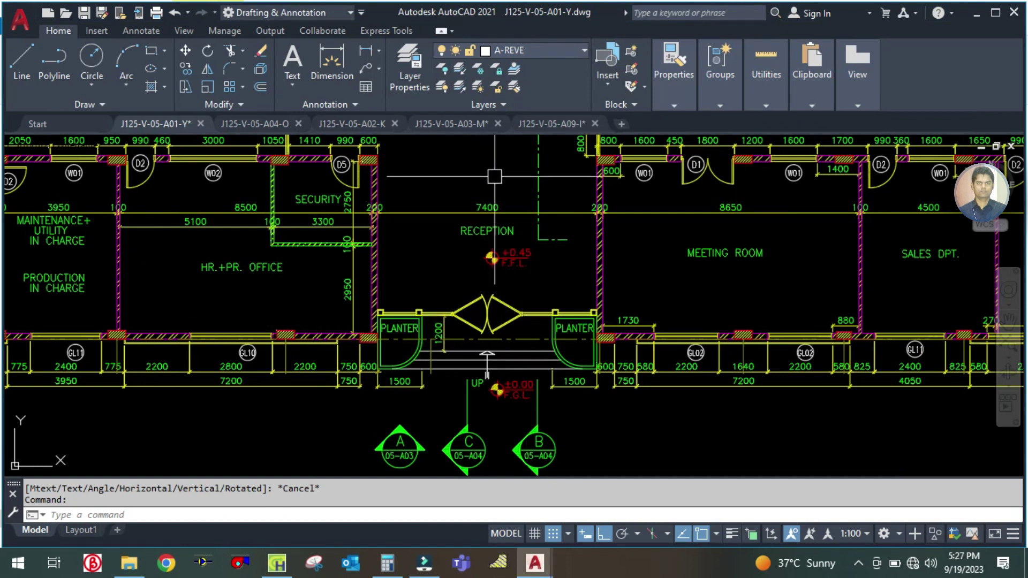
click(549, 123)
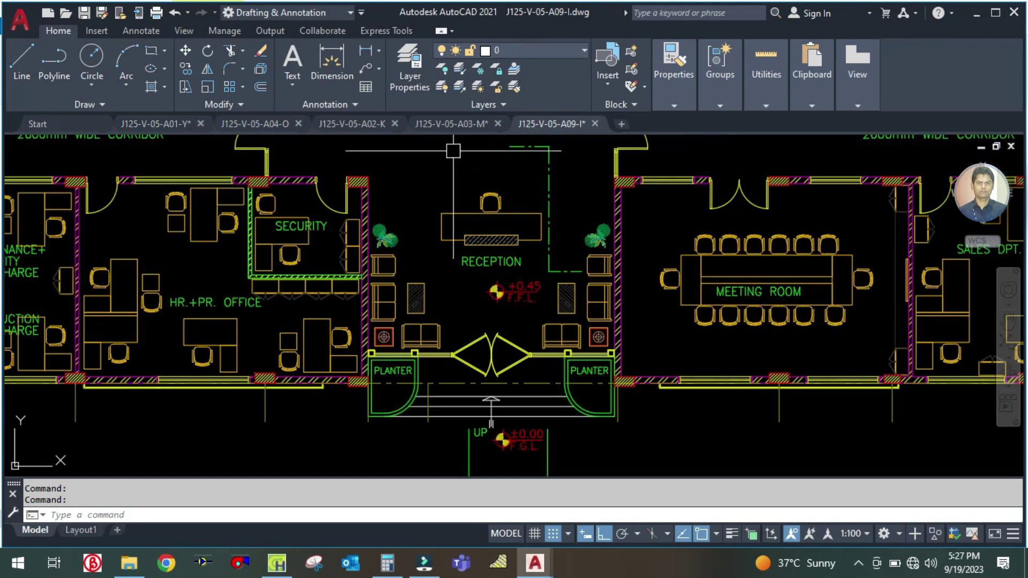
click(449, 124)
scroll(493, 241, down, 5)
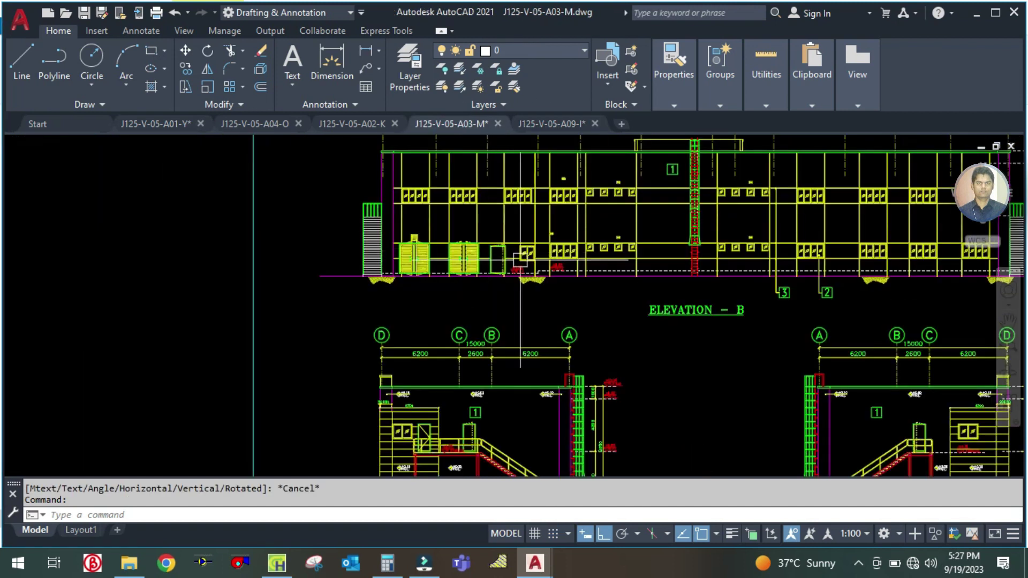
mouse_move(660, 379)
mouse_down()
mouse_move(552, 261)
mouse_move(450, 122)
mouse_up()
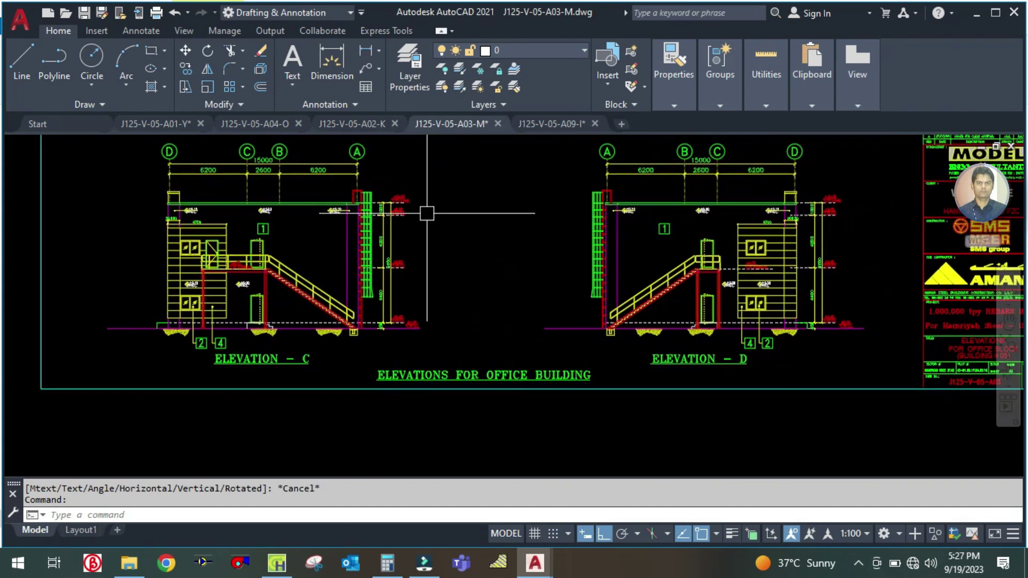
scroll(471, 266, up, 4)
scroll(481, 152, up, 3)
scroll(525, 374, down, 5)
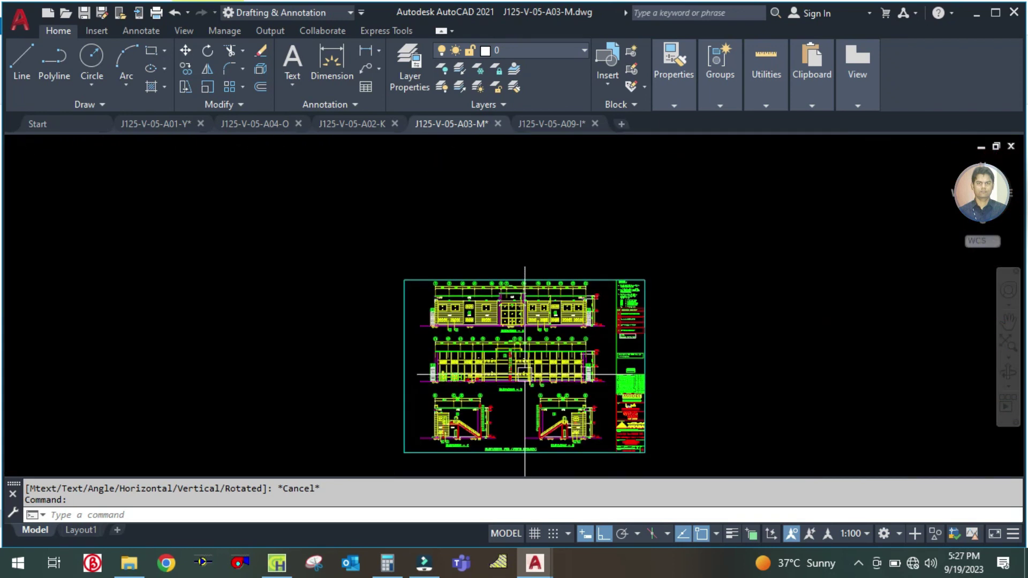
scroll(516, 283, up, 5)
scroll(466, 273, up, 4)
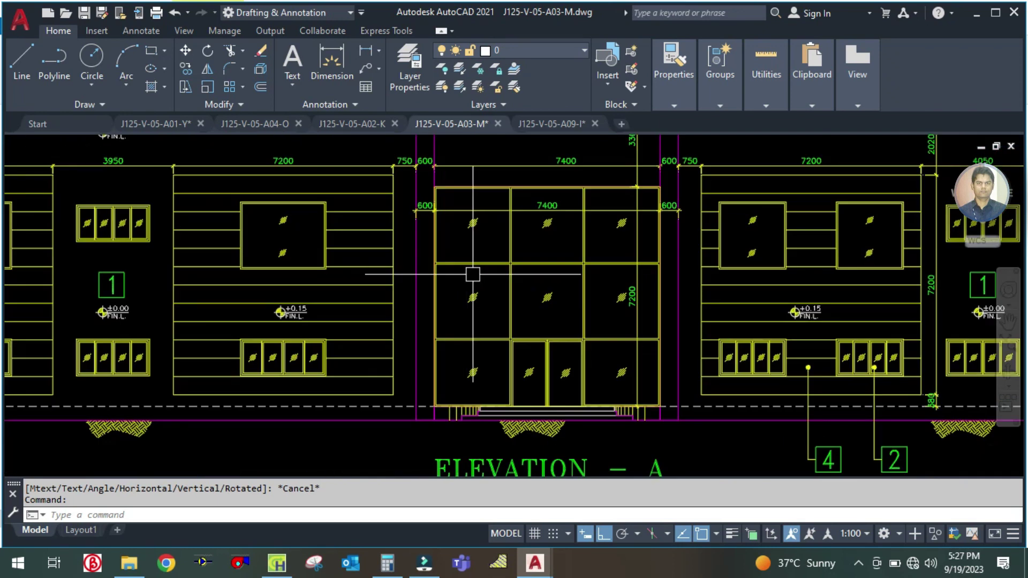
scroll(540, 333, down, 2)
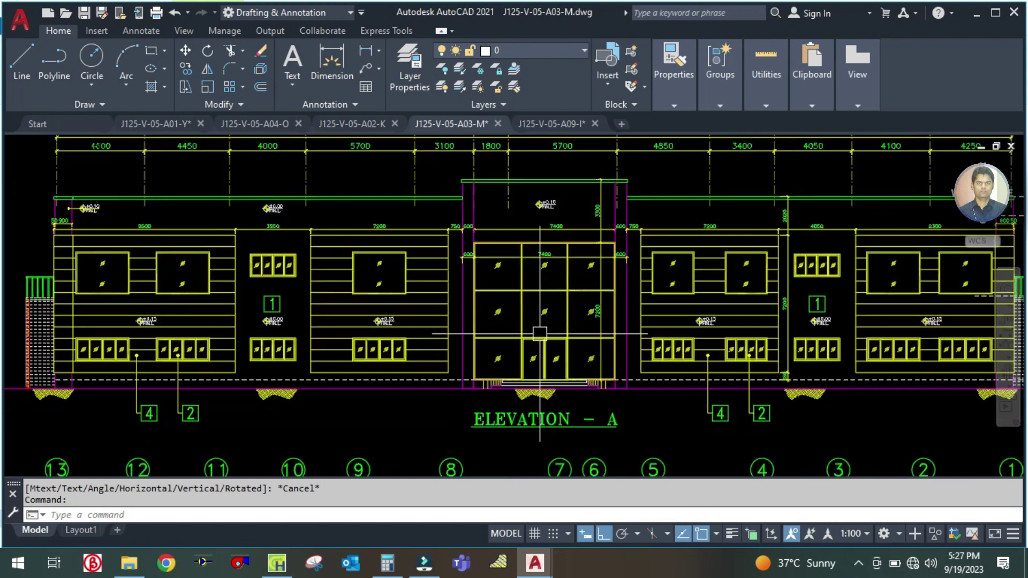
scroll(549, 206, up, 4)
scroll(551, 223, down, 4)
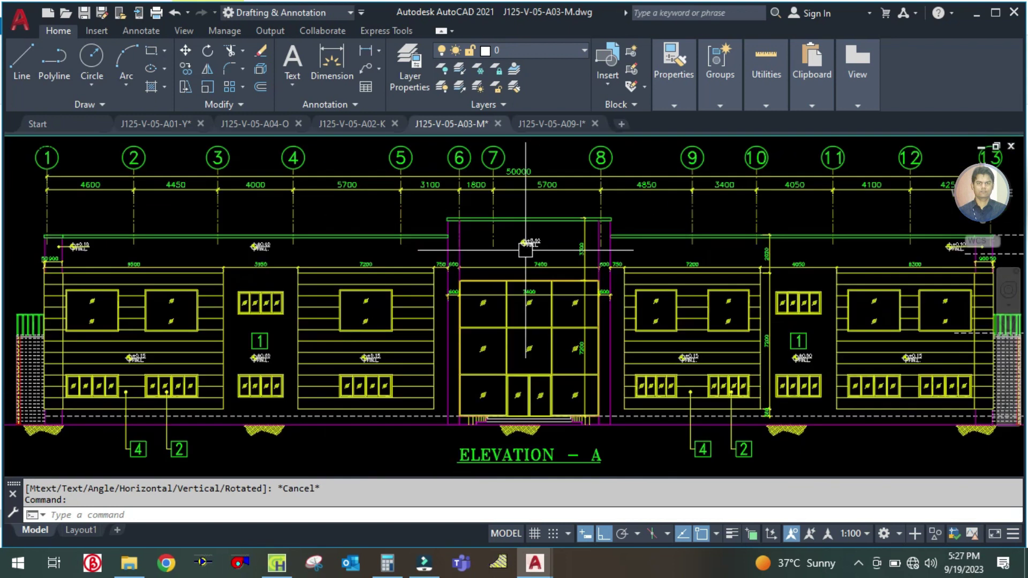
scroll(542, 196, up, 2)
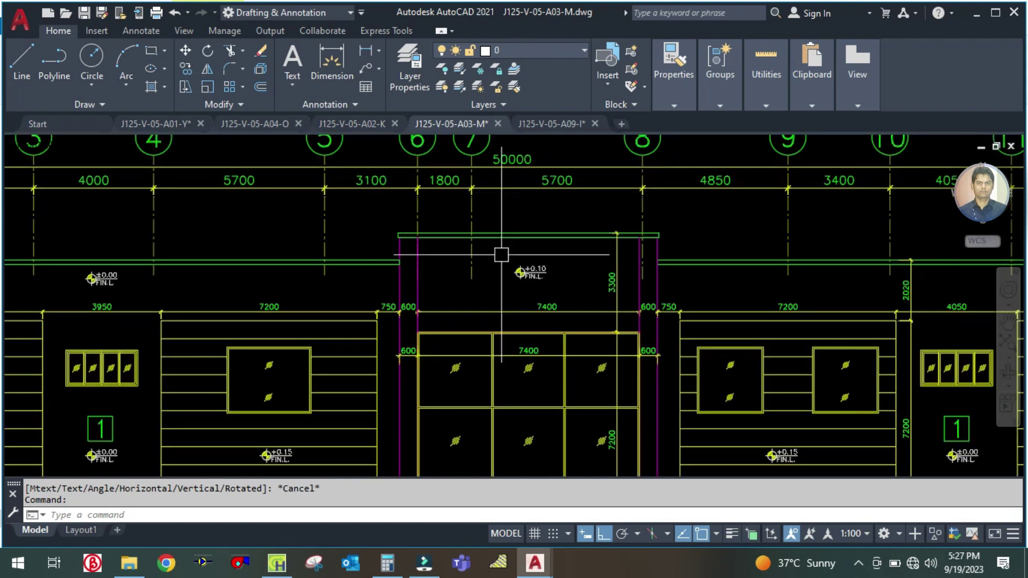
scroll(464, 399, down, 2)
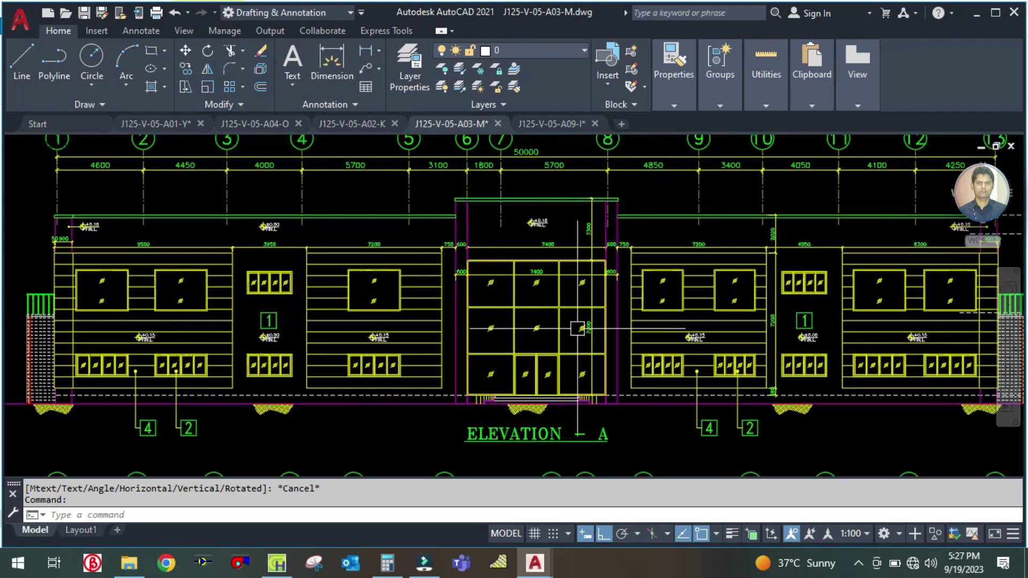
scroll(489, 385, up, 2)
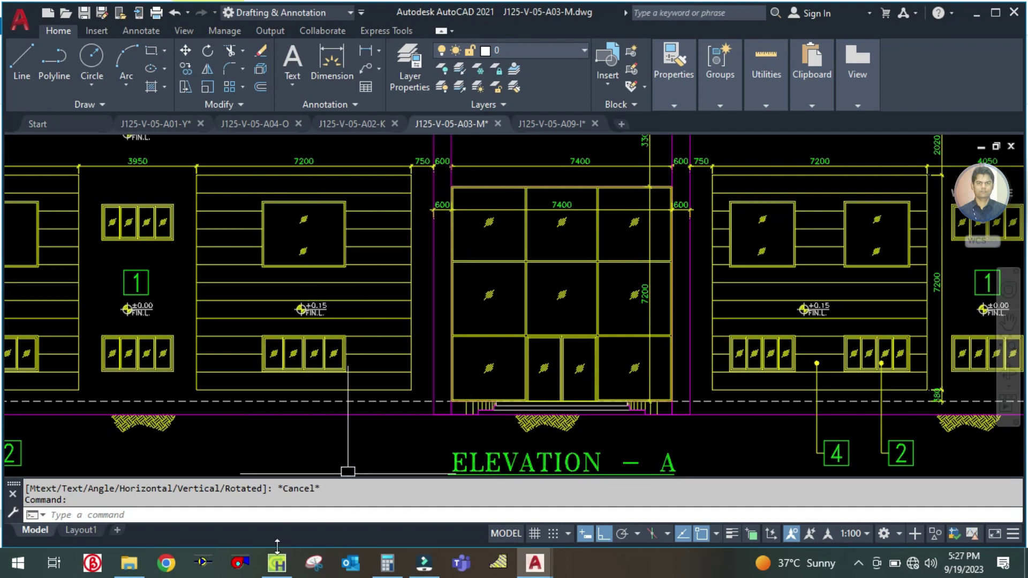
- Check the reception's wall data in HAP, then examine the entrance doors in the J125-V-05-A01-Y ground floor plan
click(277, 565)
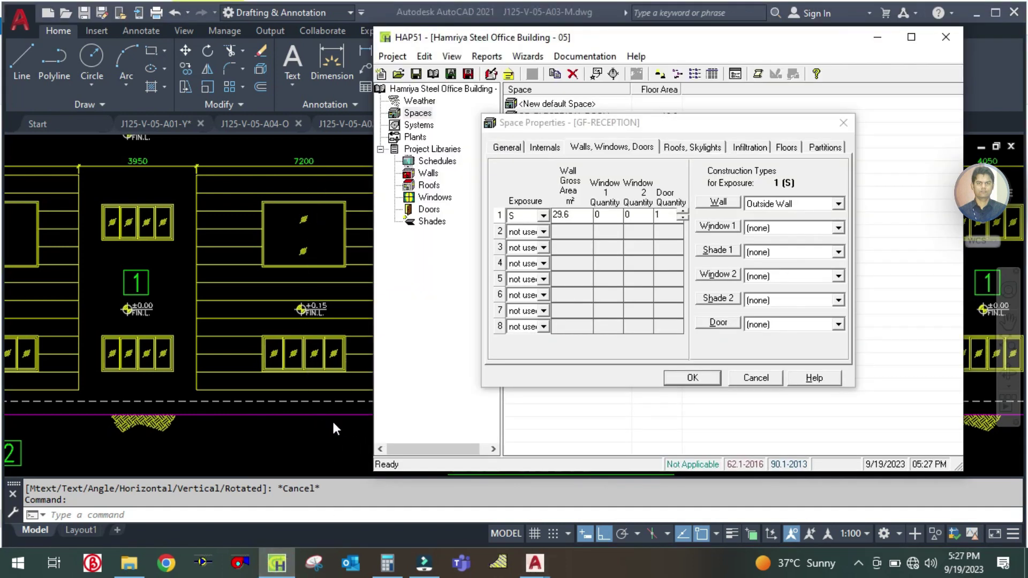
click(333, 423)
click(177, 124)
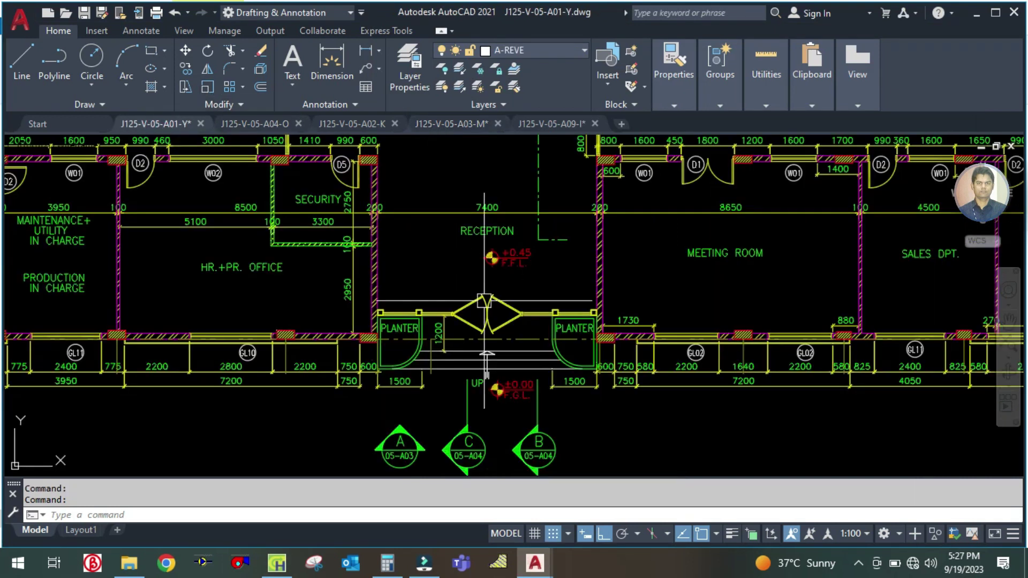
scroll(474, 343, up, 6)
scroll(514, 385, down, 4)
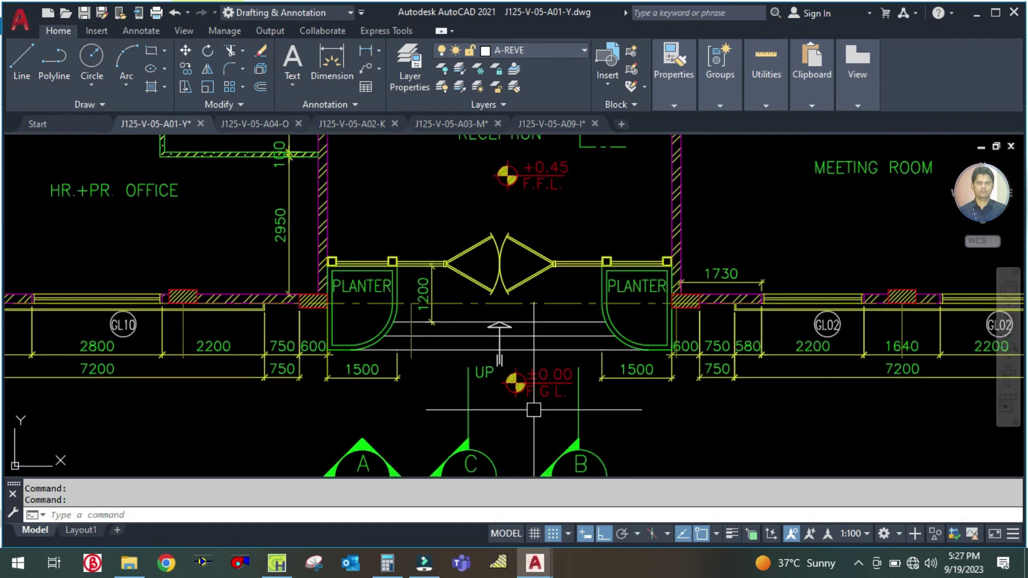
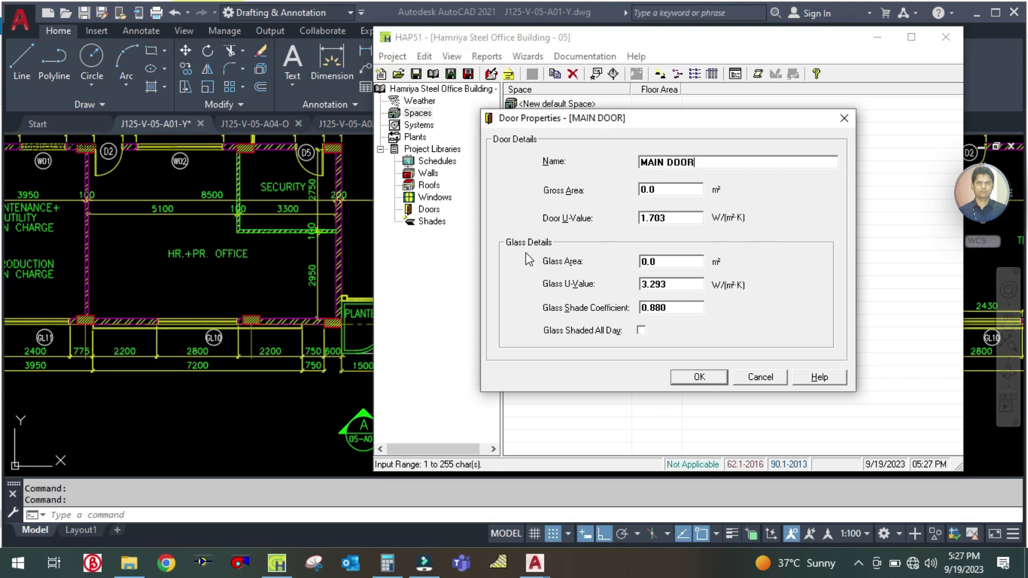
- Switch to AutoCAD and measure the full height of the reception's entrance glazing in Elevation A of J125-V-05-A03-M with a linear dimension
click(290, 419)
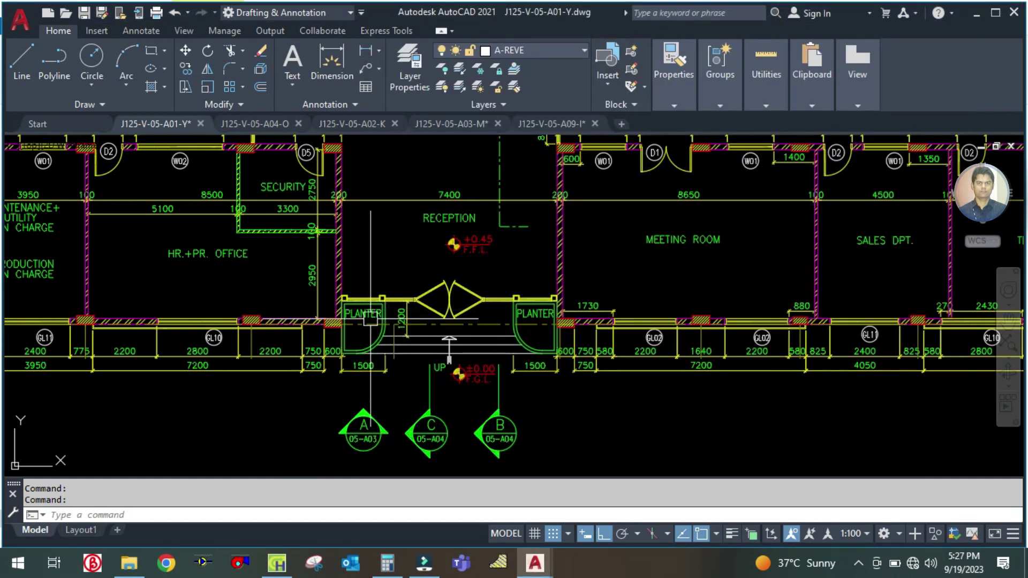
click(387, 562)
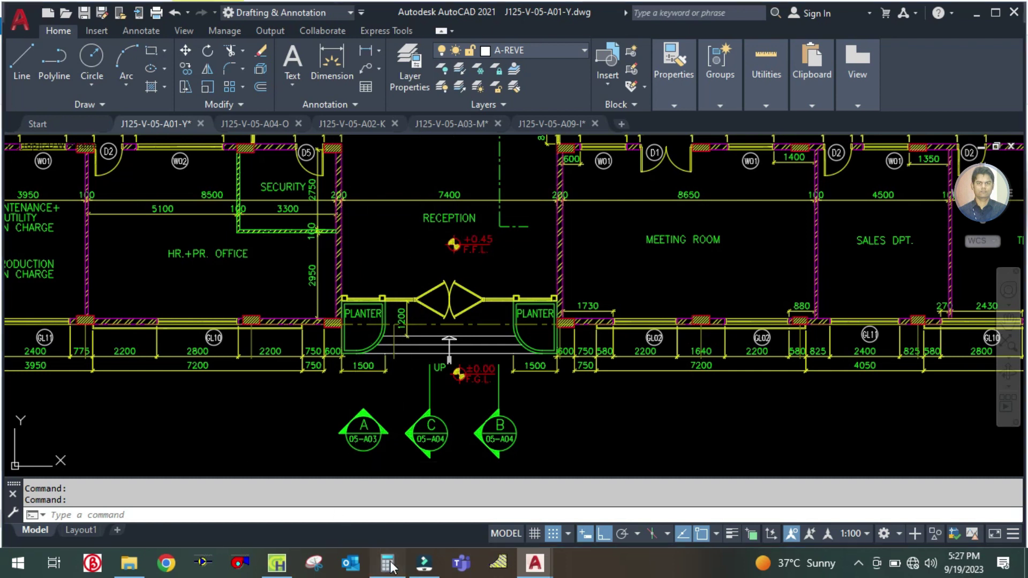
click(145, 449)
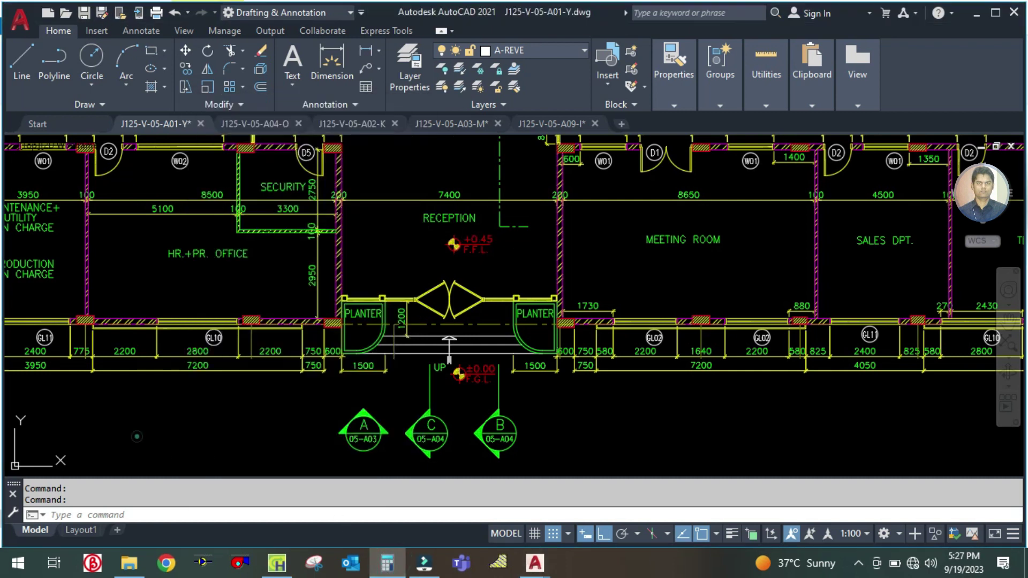
click(445, 123)
text(DLI)
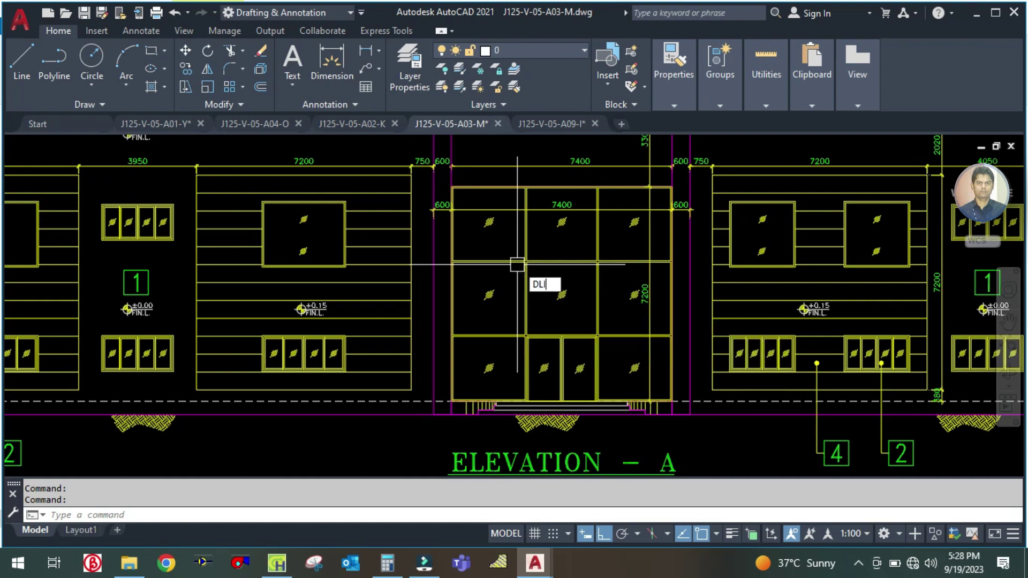
key(Return)
scroll(452, 401, up, 5)
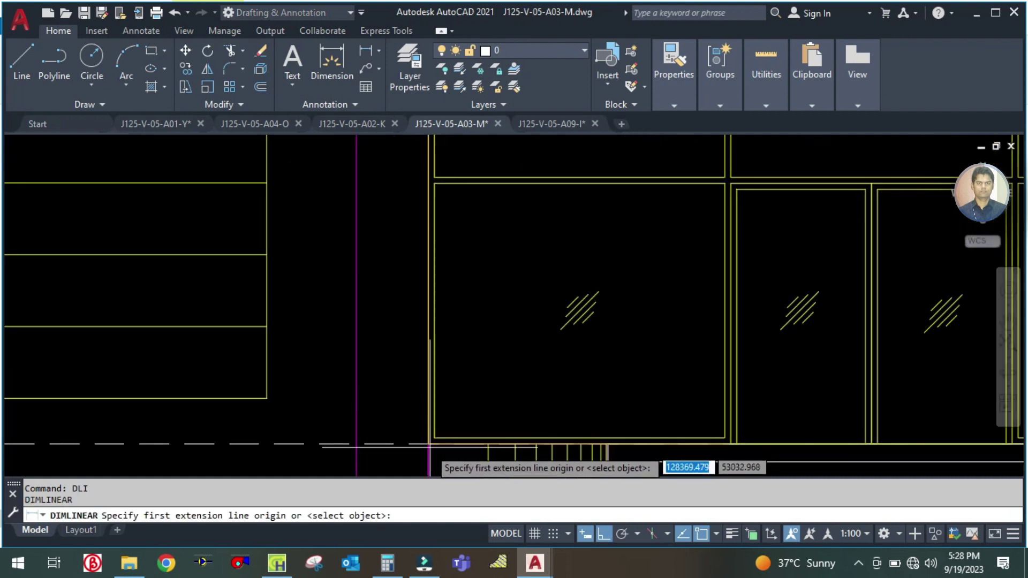
click(427, 443)
key(Escape)
key(Return)
click(429, 443)
scroll(431, 374, down, 4)
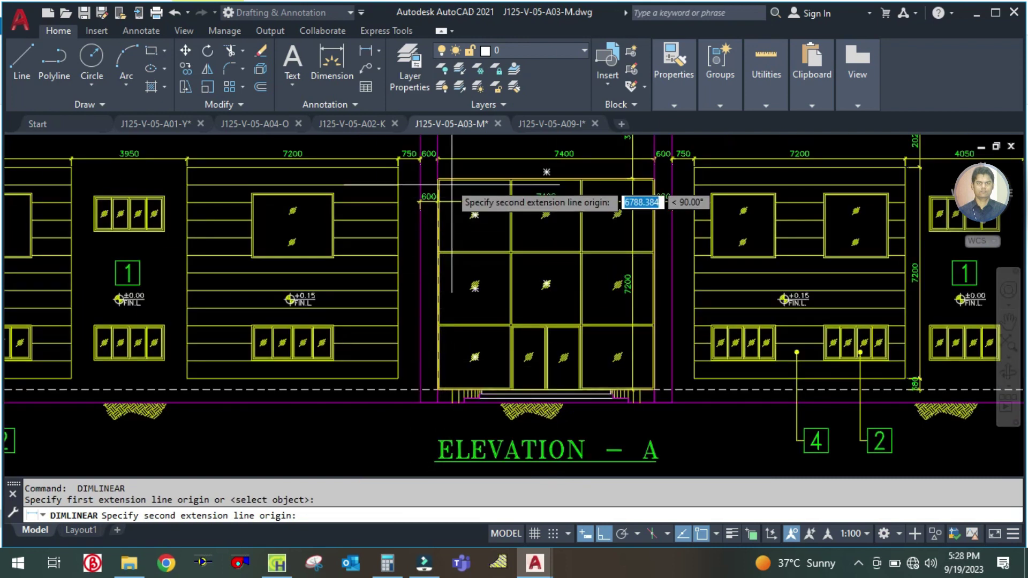
scroll(433, 182, up, 4)
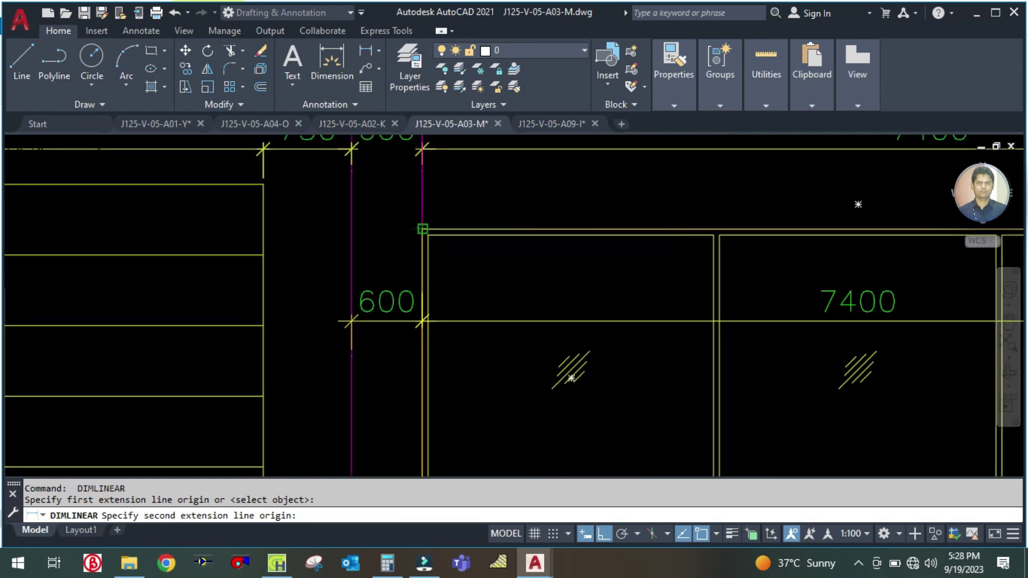
click(422, 230)
scroll(346, 223, down, 4)
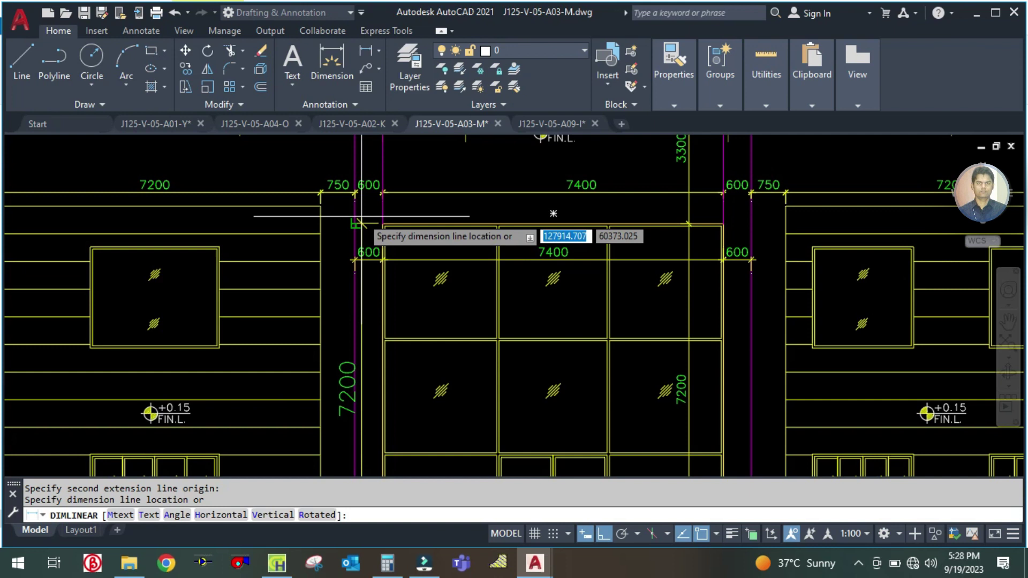
key(Escape)
scroll(345, 198, down, 4)
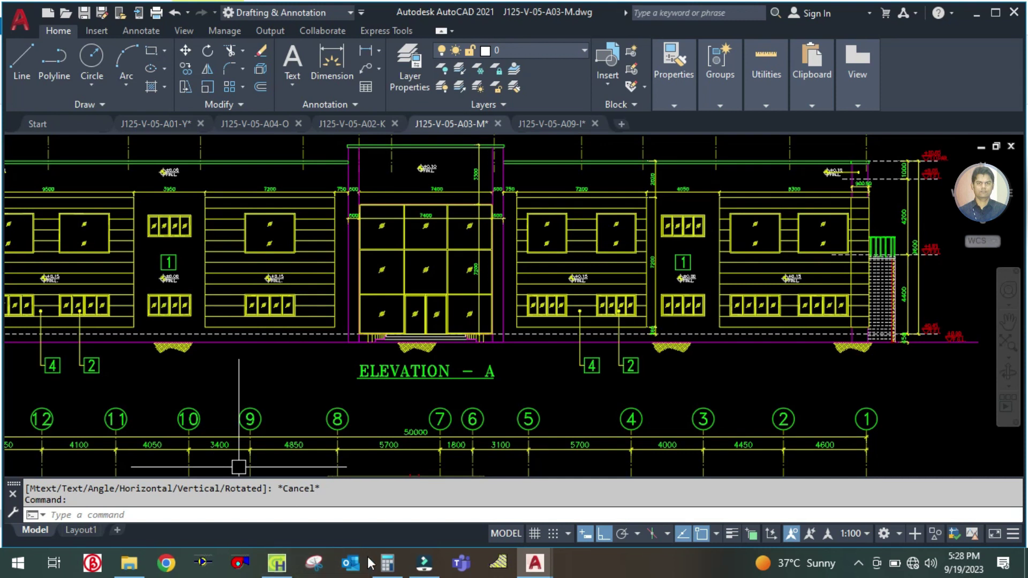
- Calculate the entrance glazing's area in Calculator as 7.4 × 7.2
click(388, 562)
click(341, 278)
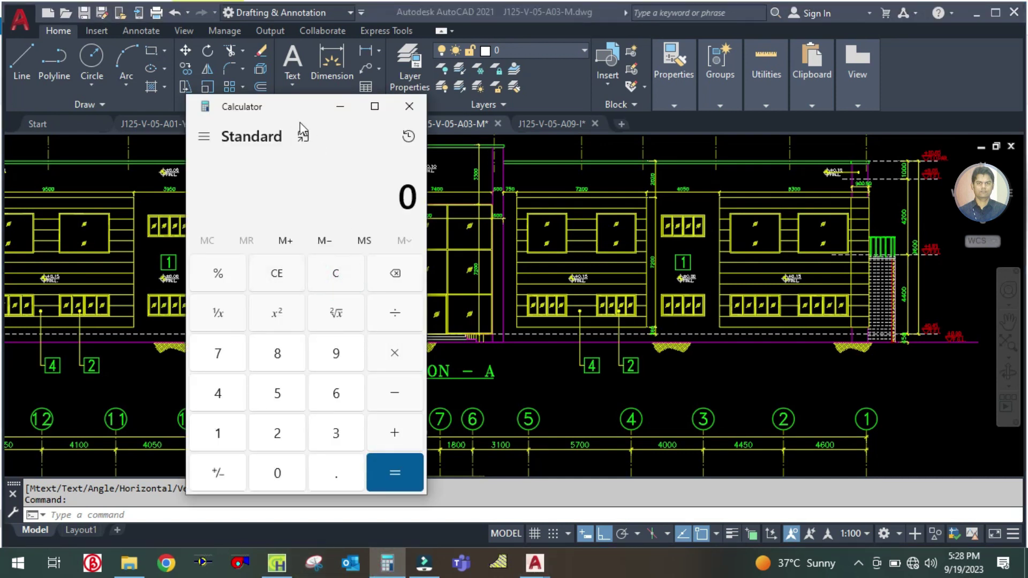
drag(297, 114, 736, 114)
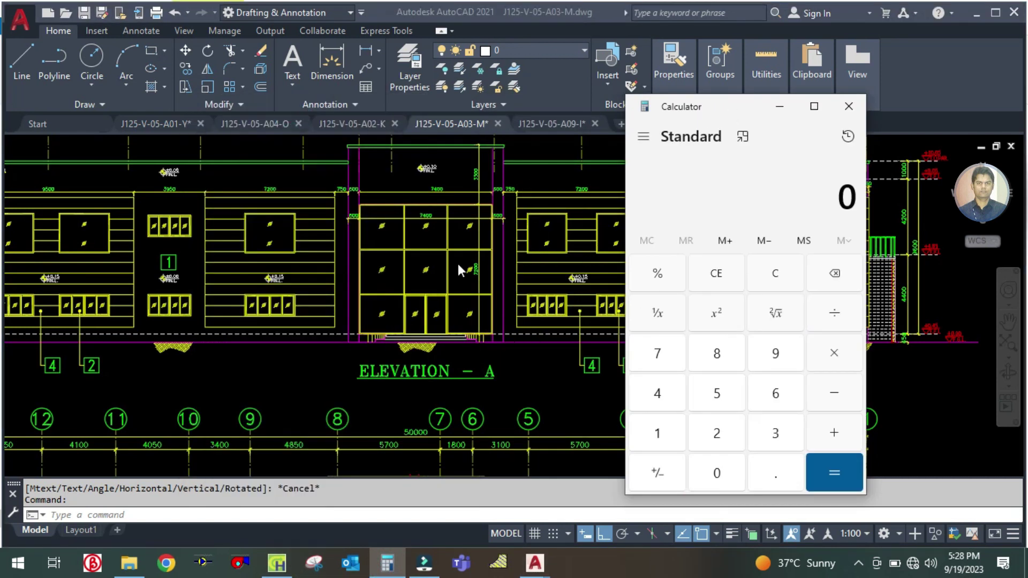
text(7.4 × )
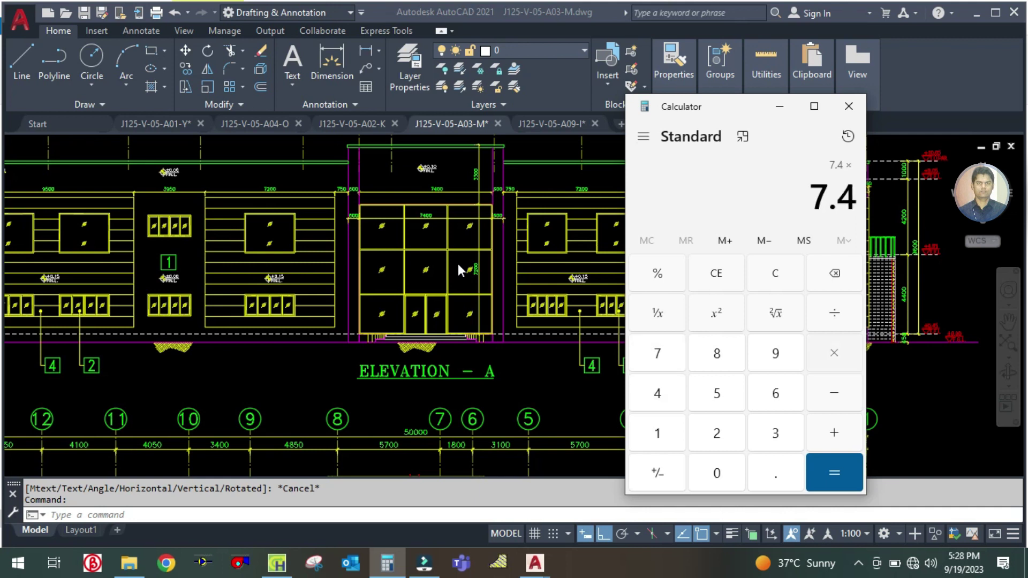
text(7.2)
key(Return)
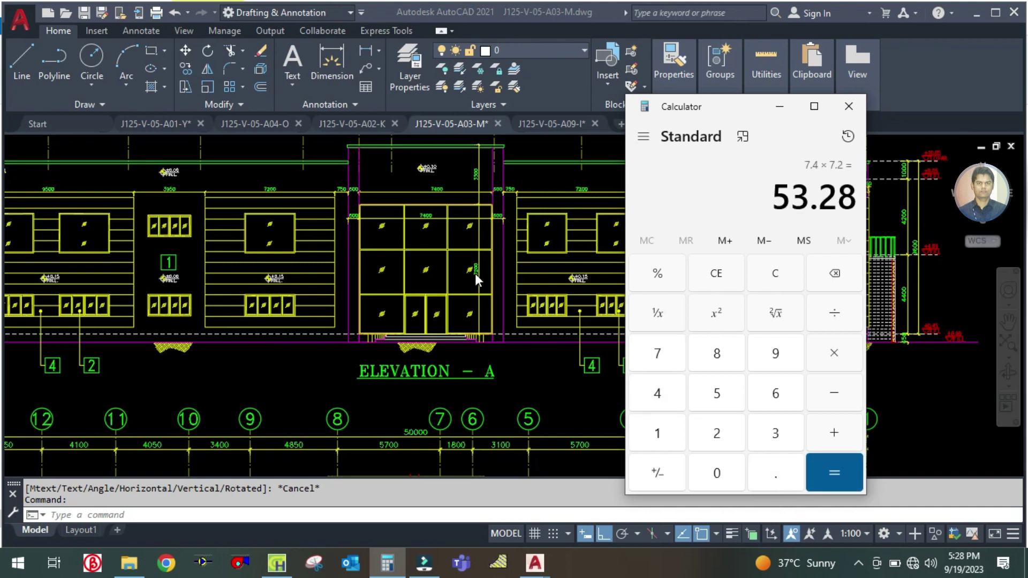
- Switch to HAP, set the MAIN DOOR's gross area to 53.3 m² and glass area to 53.28 m², and accept the door properties
click(265, 561)
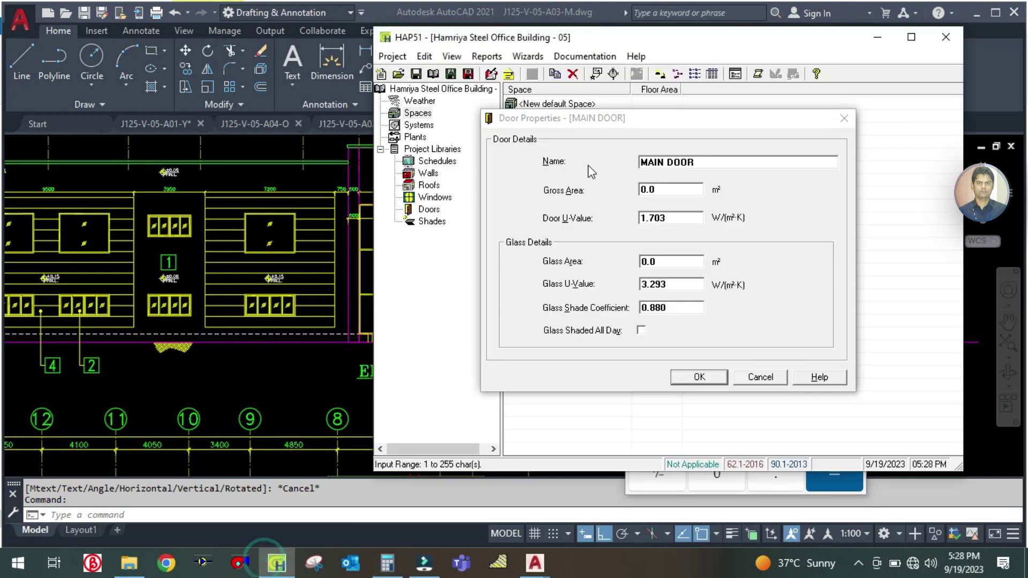
double_click(666, 186)
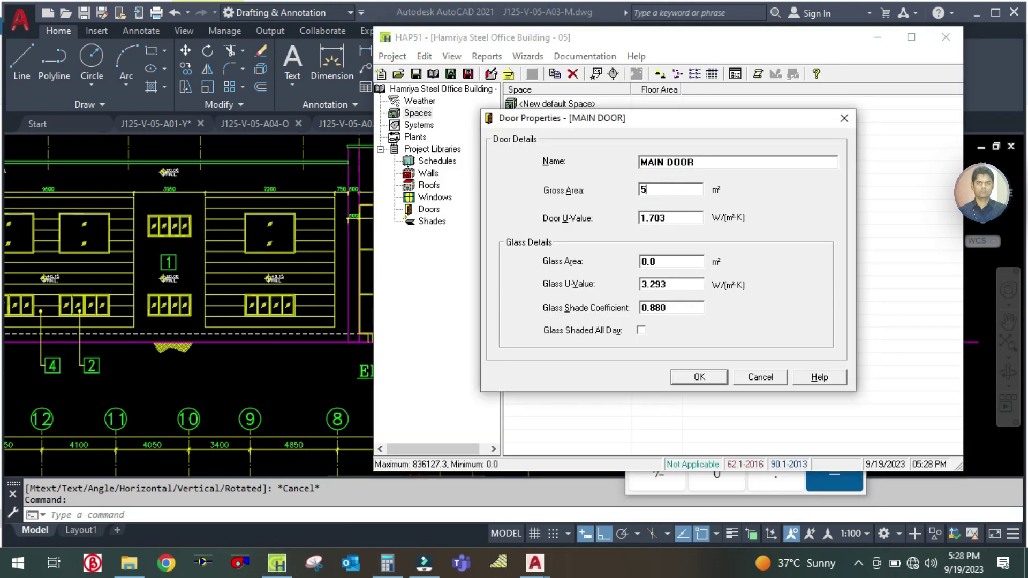
double_click(663, 261)
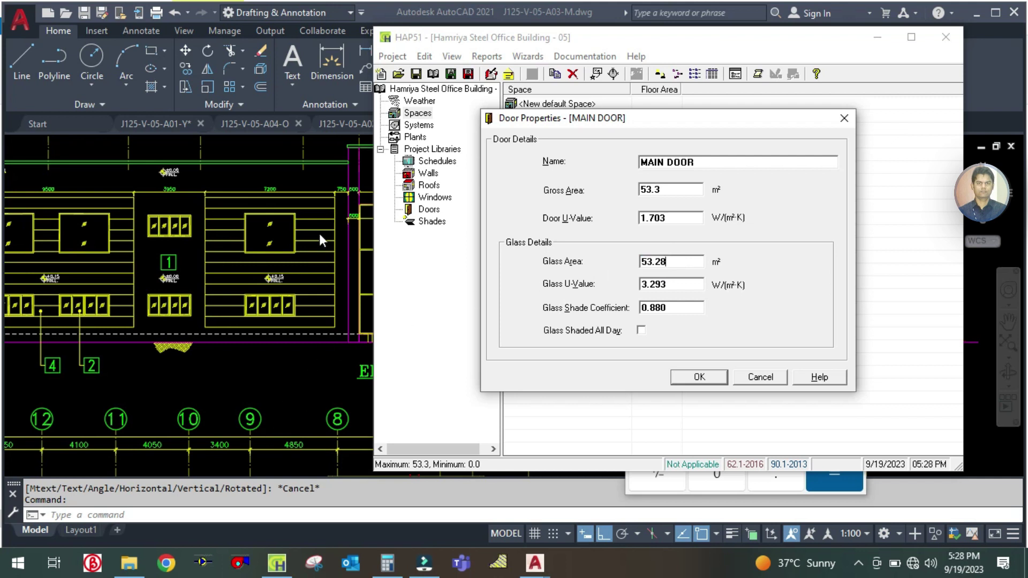
double_click(681, 285)
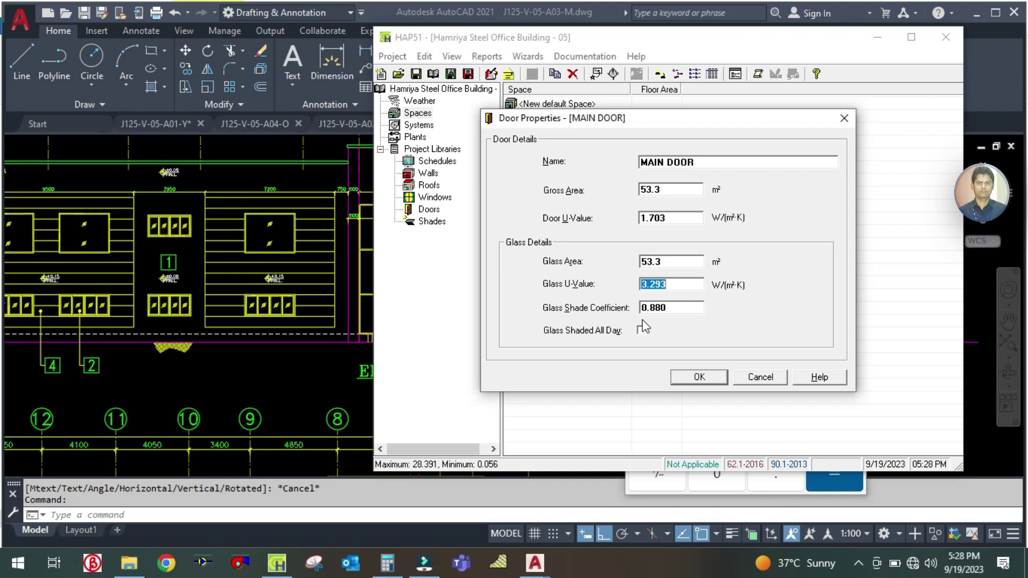
double_click(669, 308)
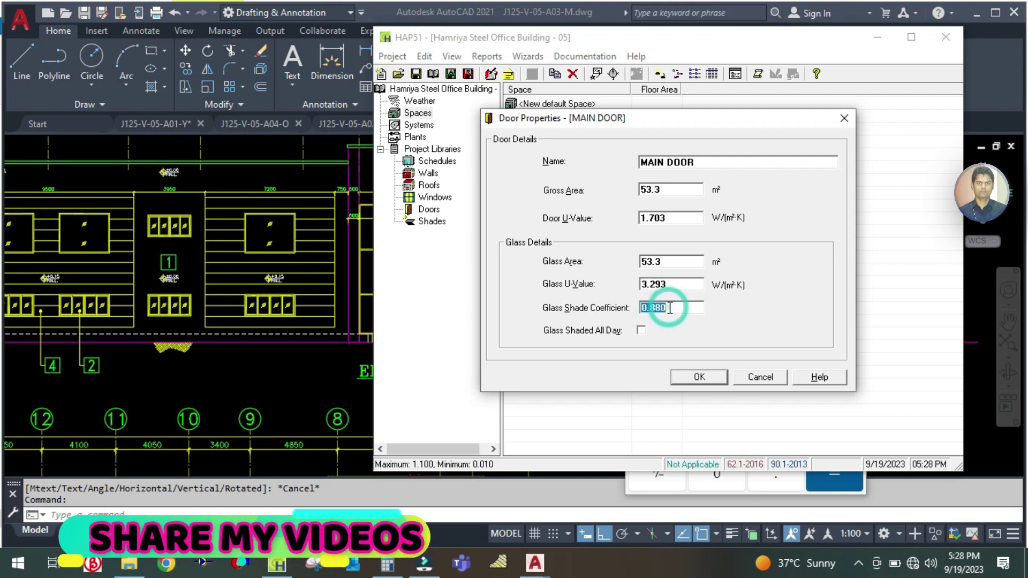
click(703, 378)
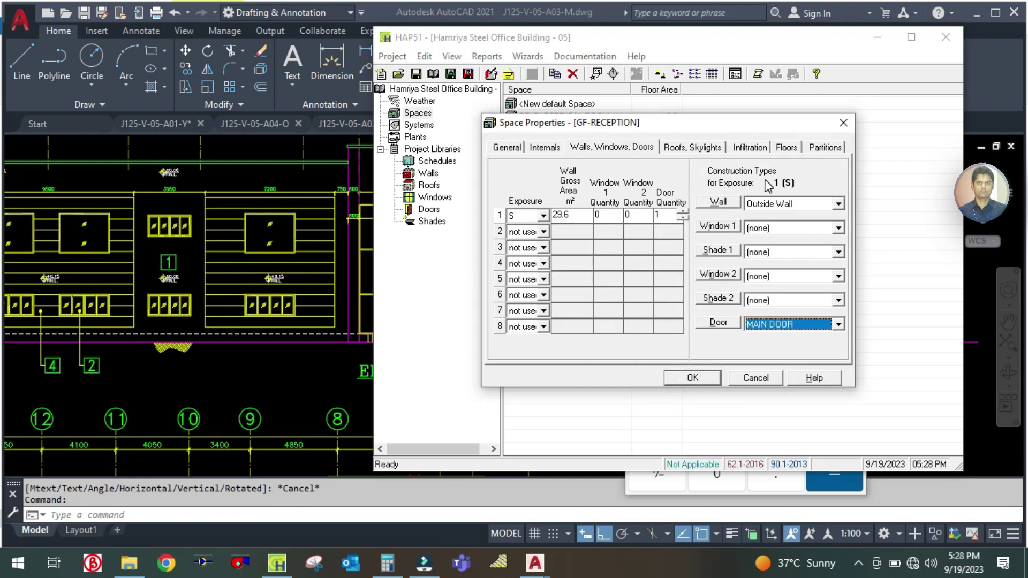
- Set the reception's roof gross area to 38.5 m², matching its floor area, with exposure H and construction type Roof
click(696, 152)
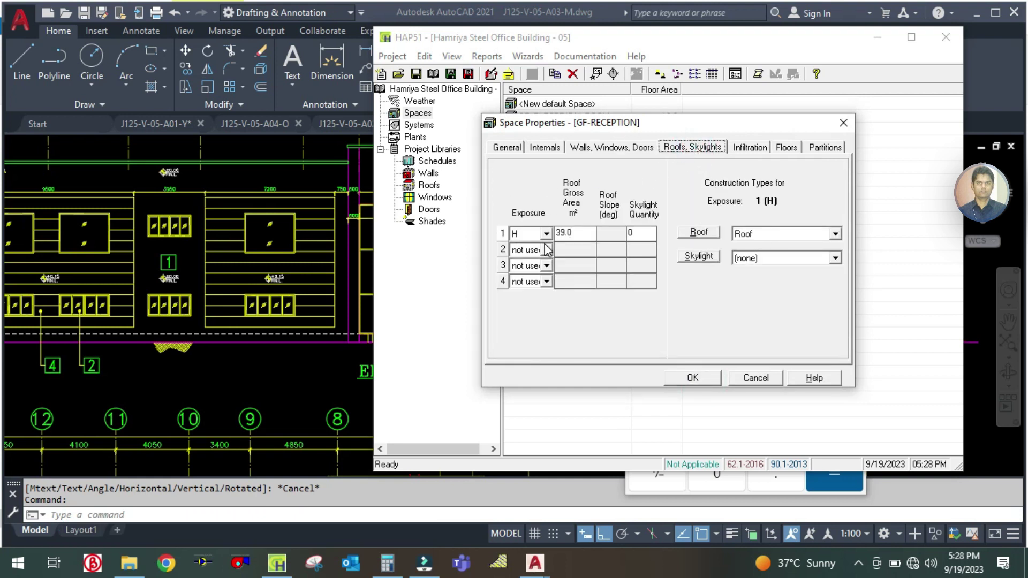
click(547, 234)
click(535, 242)
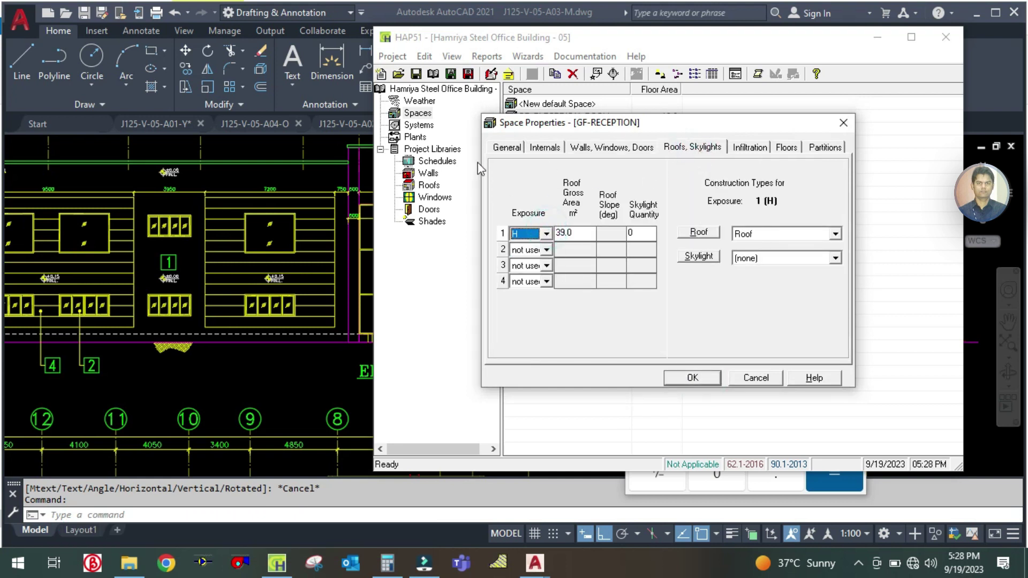
click(508, 149)
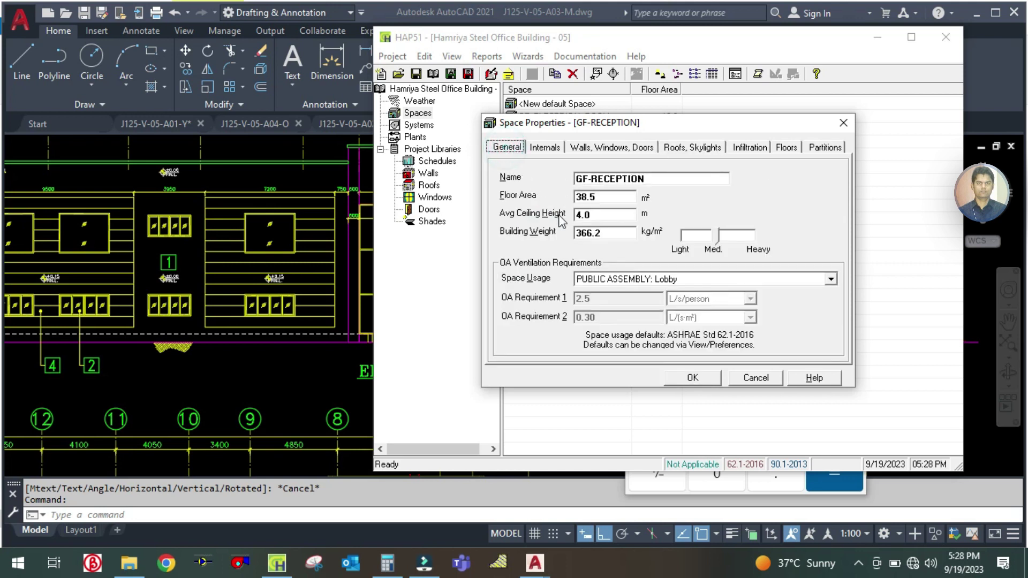
double_click(613, 195)
click(704, 153)
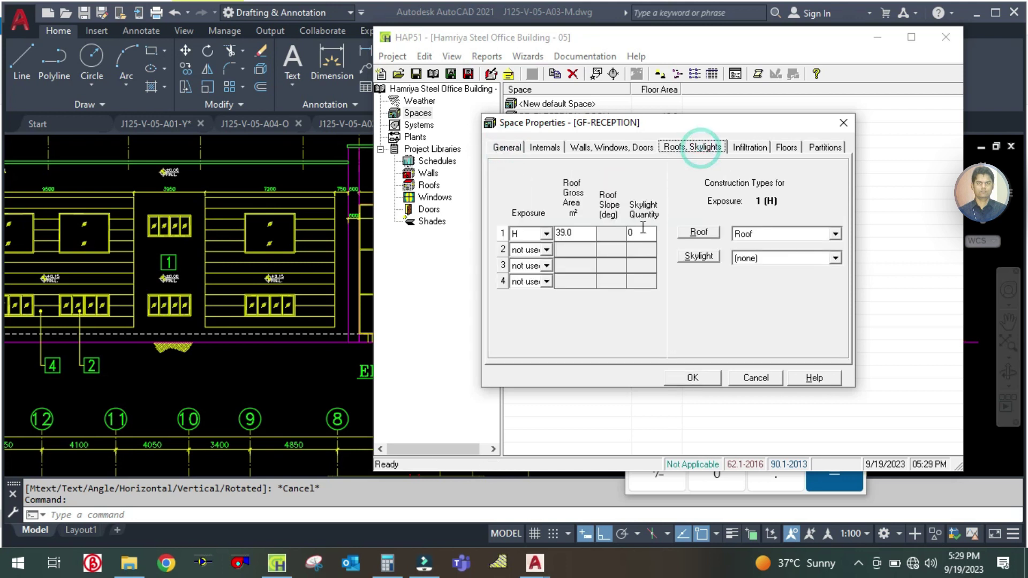
double_click(571, 233)
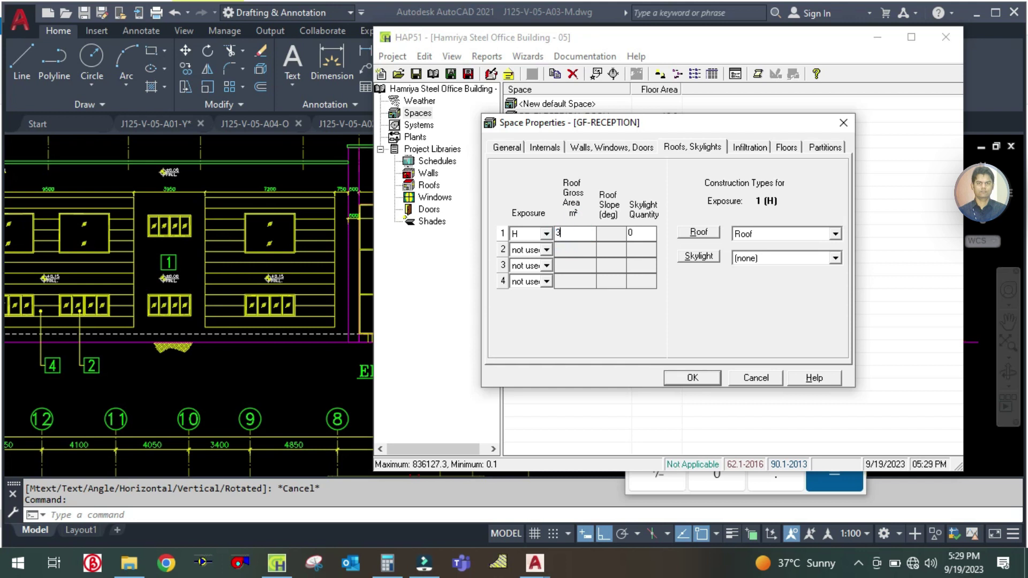
click(763, 234)
click(747, 267)
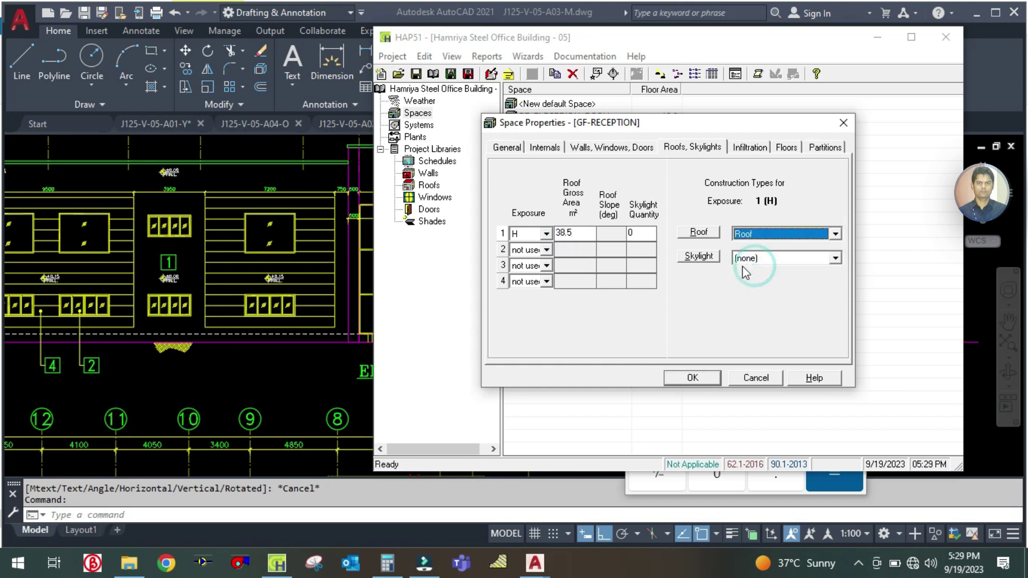
- Check the reception's infiltration, floor and partition data and try to save the space
click(749, 148)
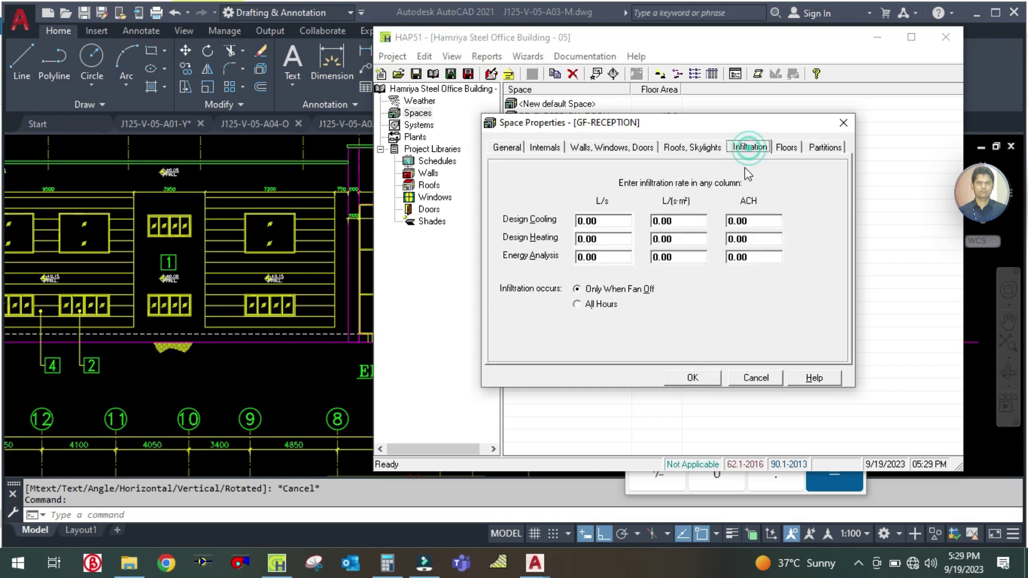
click(785, 149)
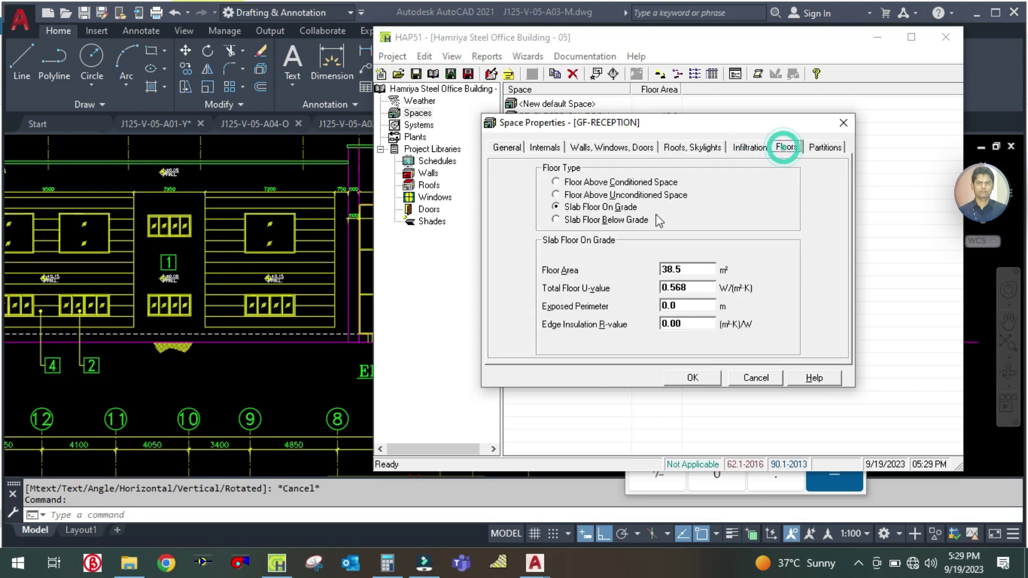
click(693, 268)
click(819, 150)
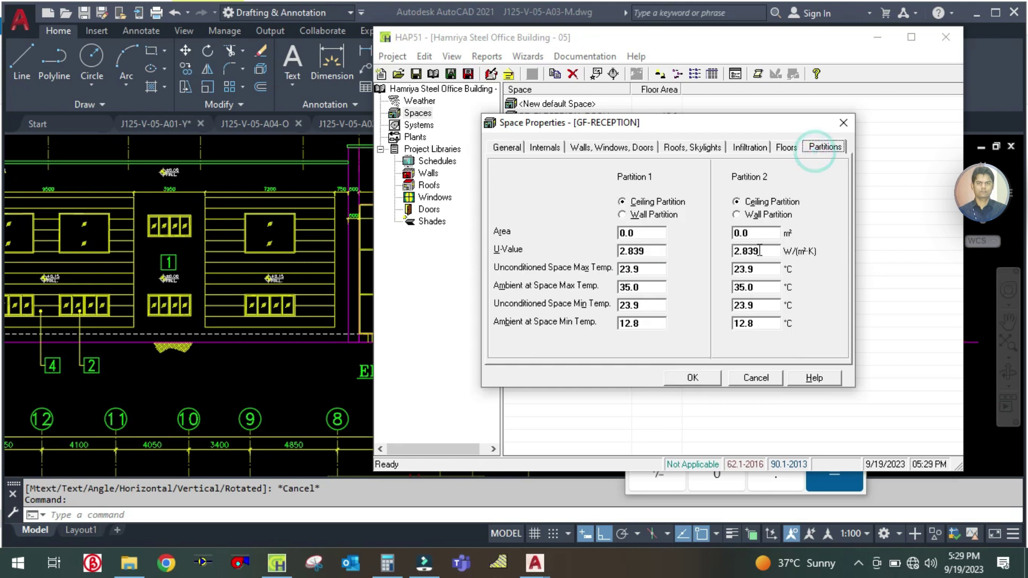
click(679, 378)
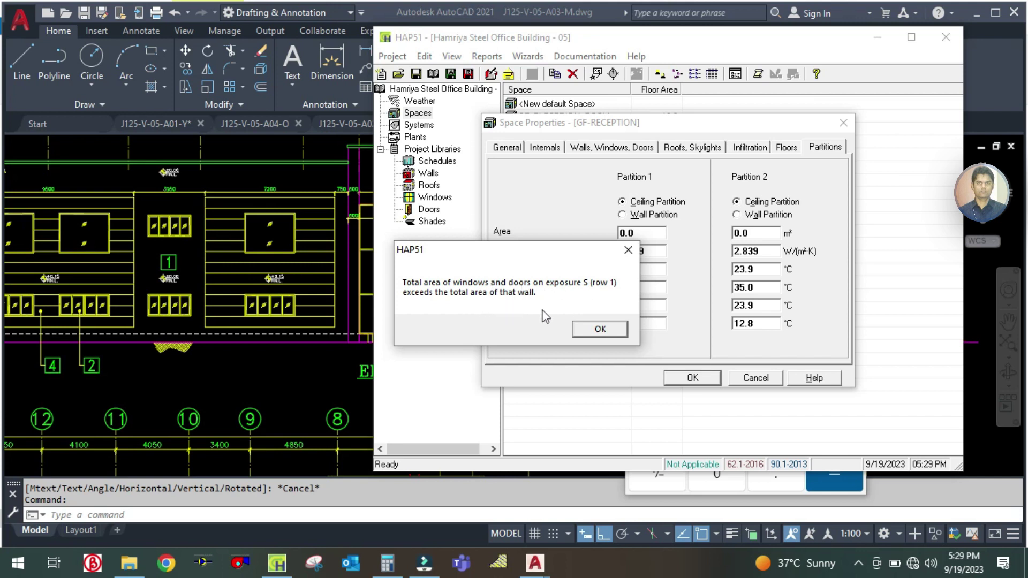
click(589, 332)
click(609, 335)
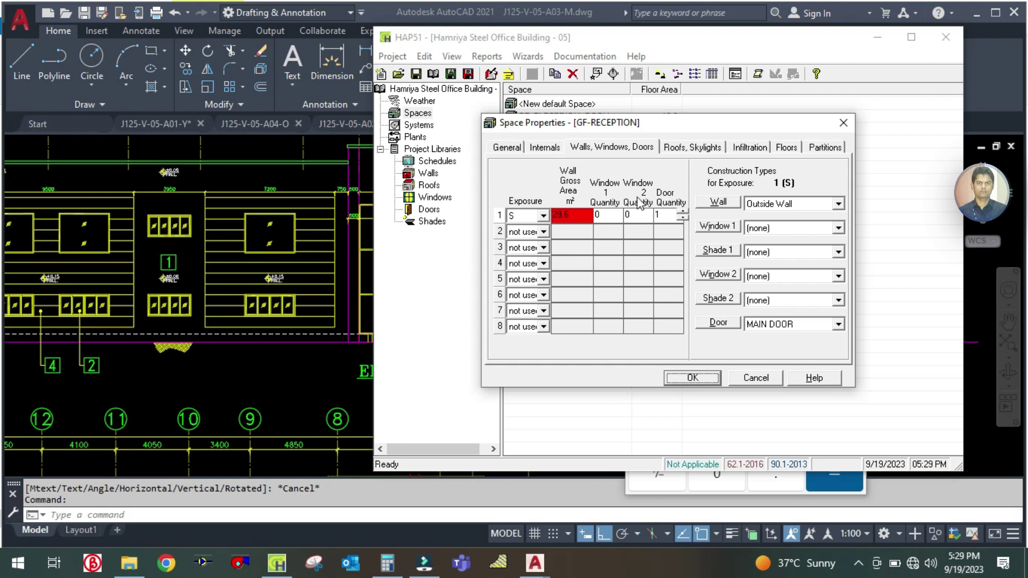
- Compare the reception's south wall gross area in HAP with the entrance glazing dimensions in AutoCAD's Elevation A and return to HAP
click(572, 216)
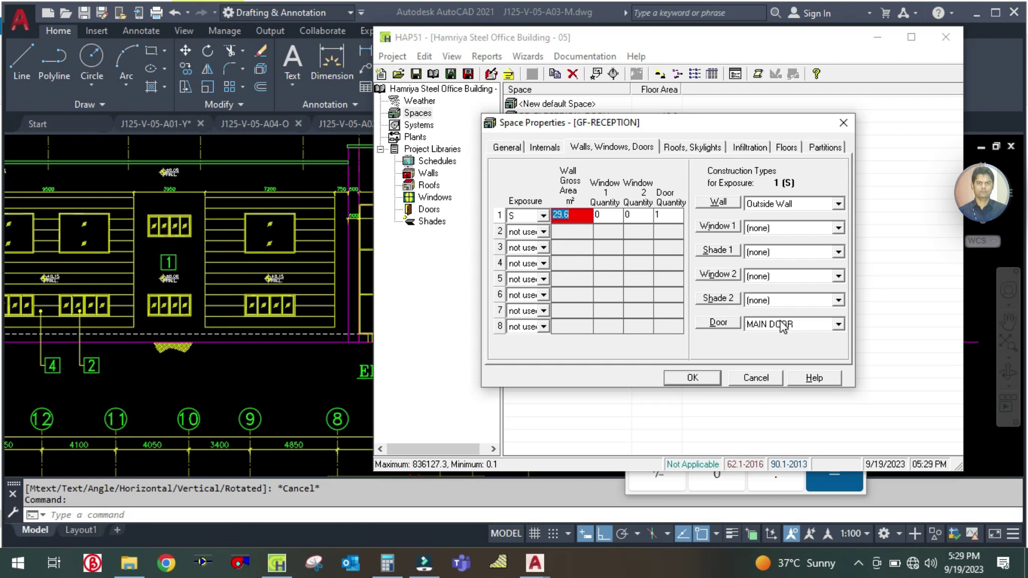
click(340, 364)
scroll(401, 211, up, 3)
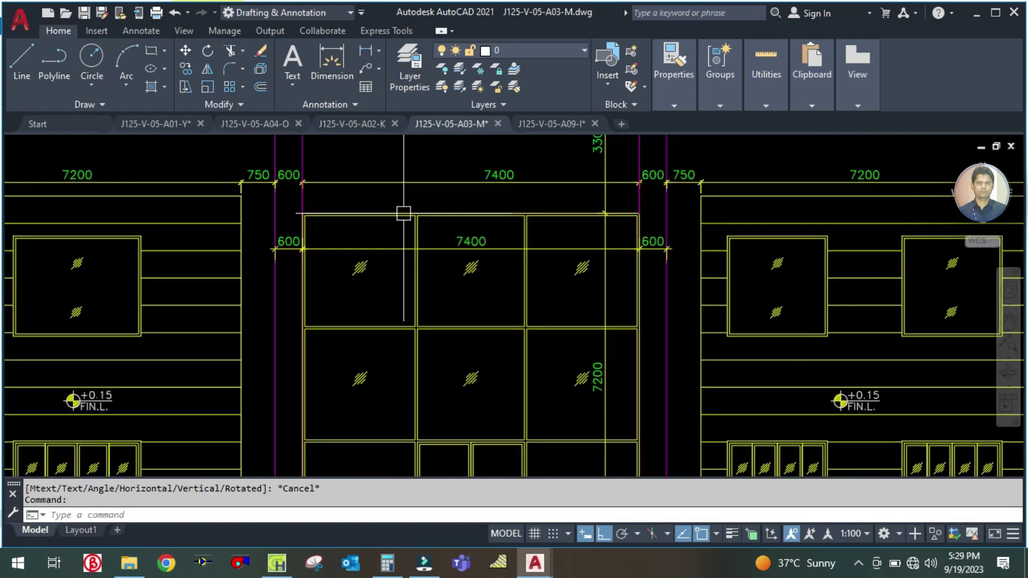
scroll(355, 218, down, 2)
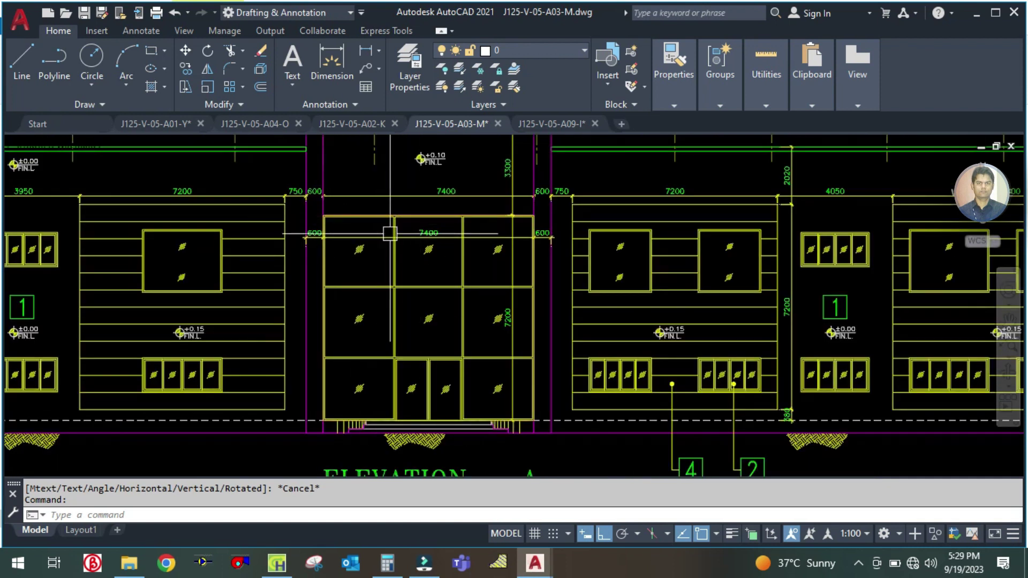
scroll(384, 290, up, 2)
scroll(493, 287, down, 3)
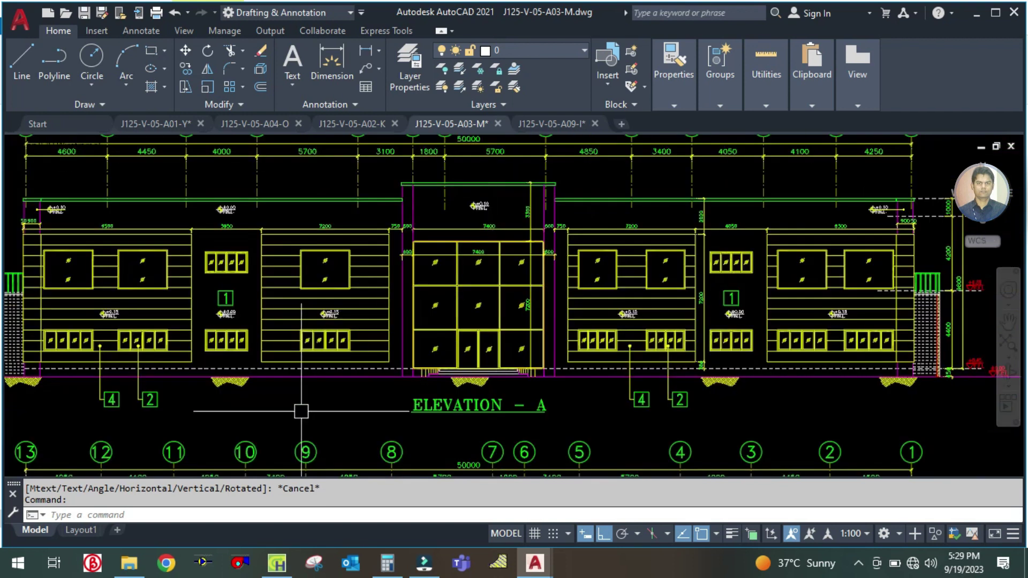
click(277, 563)
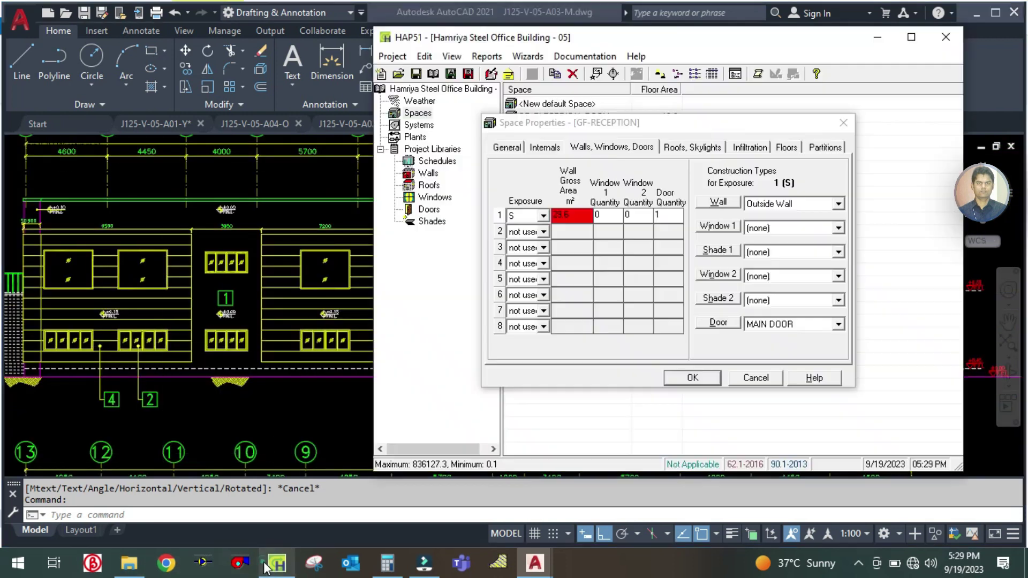
- Reselect MAIN DOOR as the door type for the reception's south wall and try to save the space
click(770, 323)
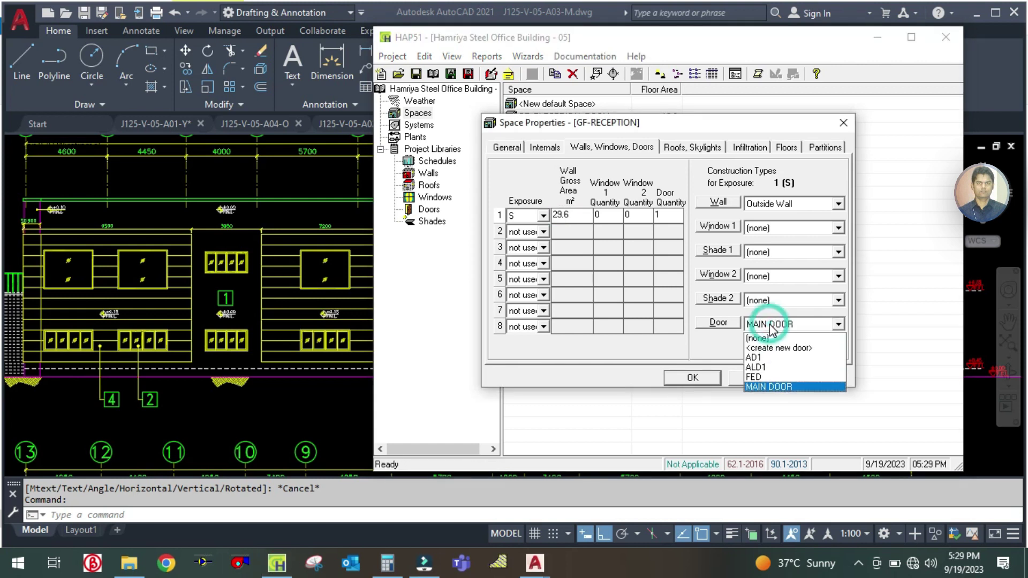
click(775, 386)
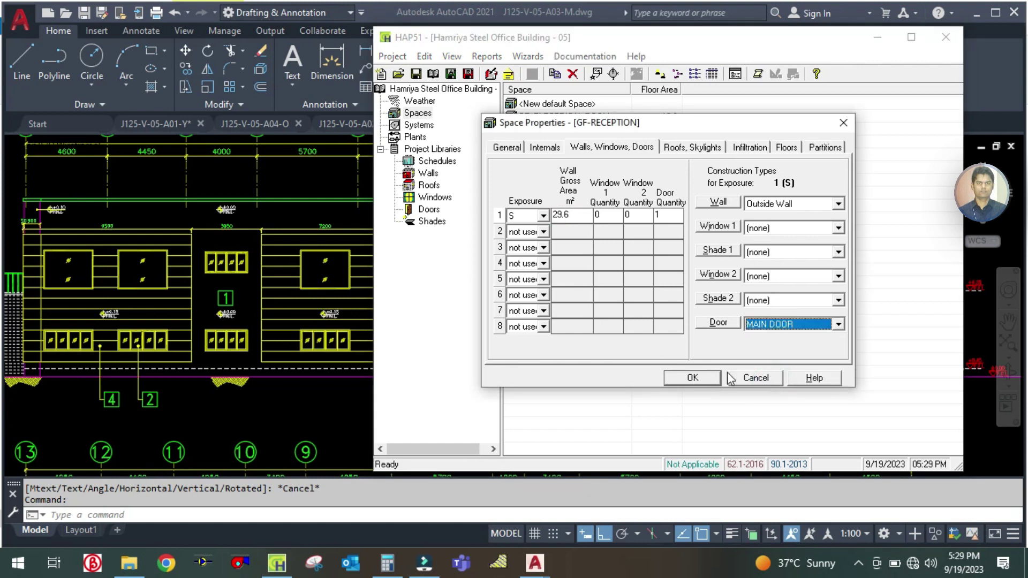
click(686, 382)
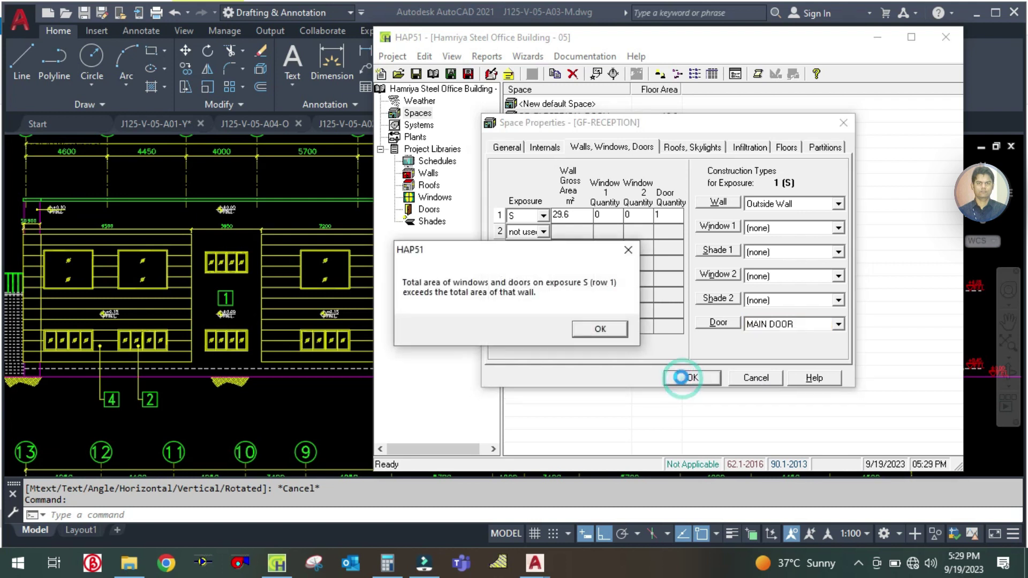
click(601, 328)
click(612, 335)
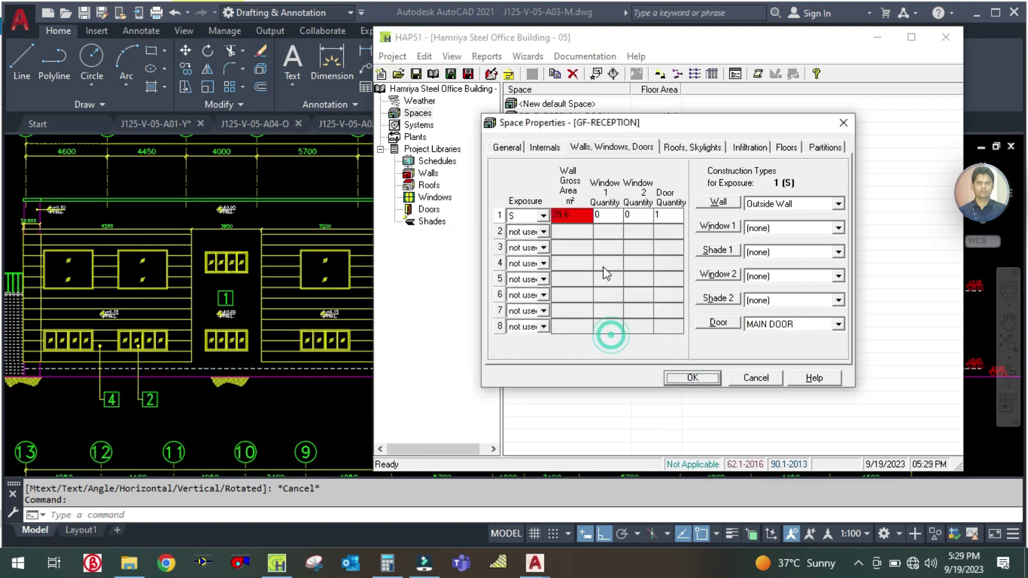
- Try to save the reception space with the south wall's gross area set to 30 m²
click(574, 210)
text(30)
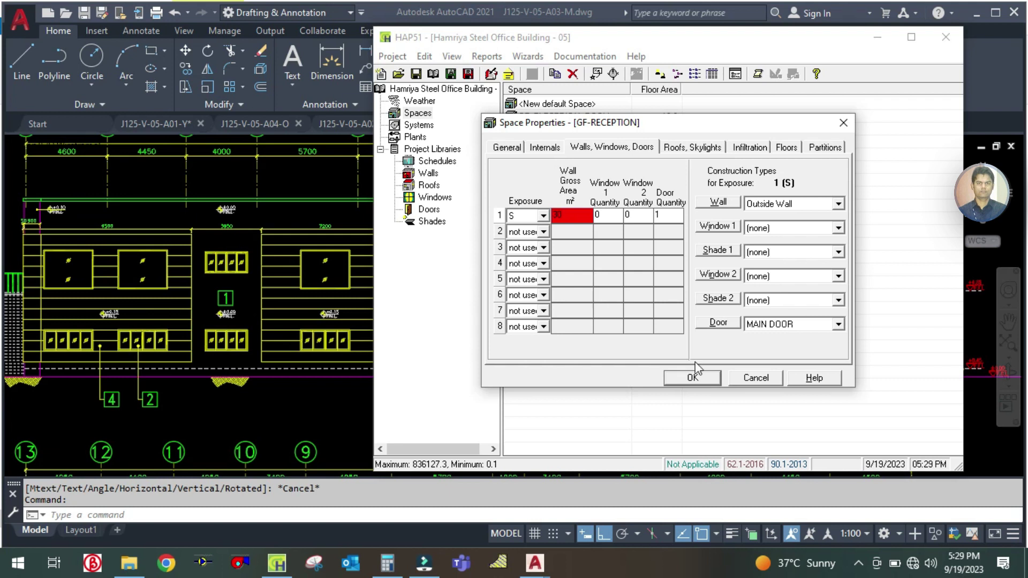
click(611, 219)
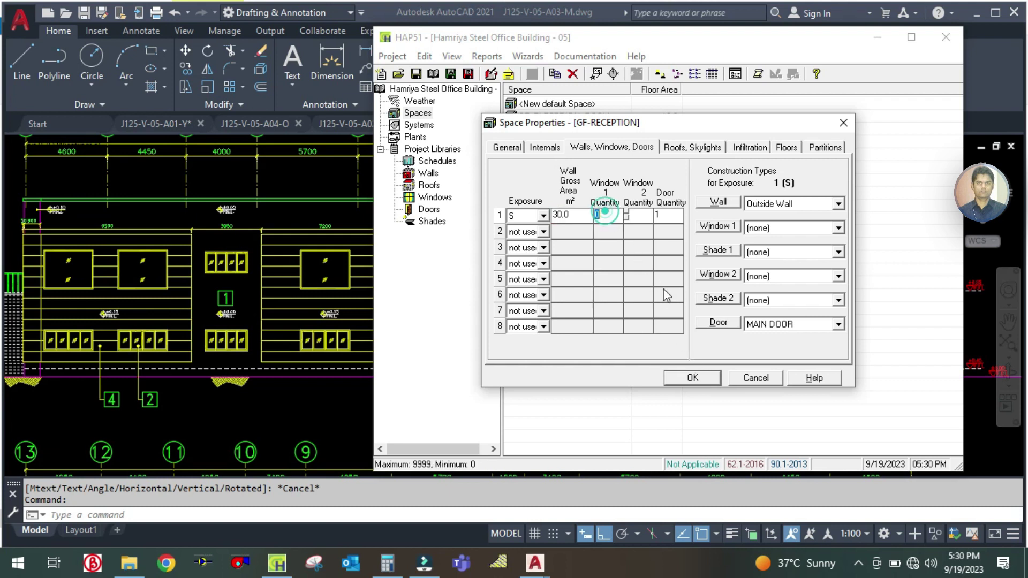
click(694, 378)
click(594, 329)
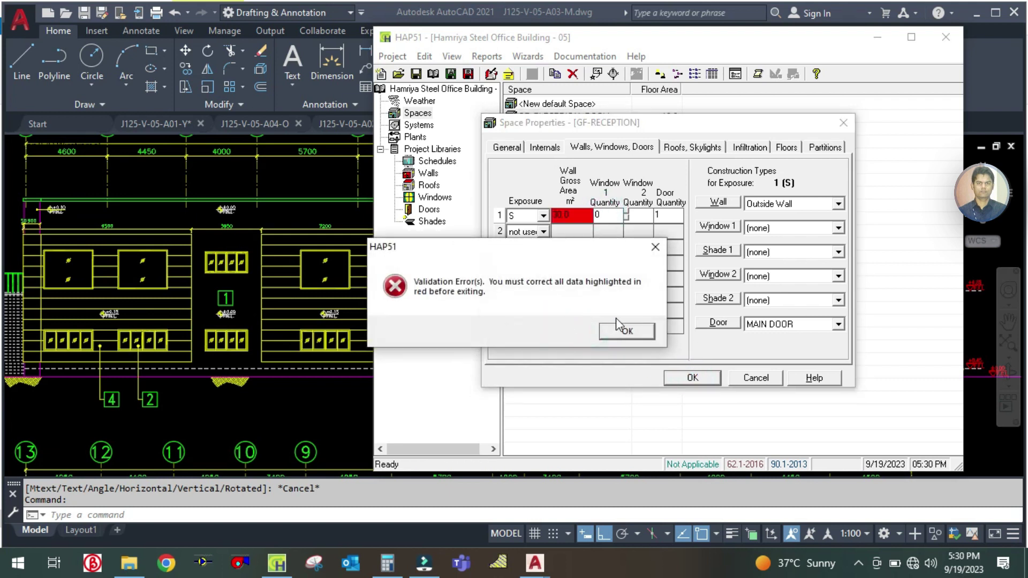
click(628, 332)
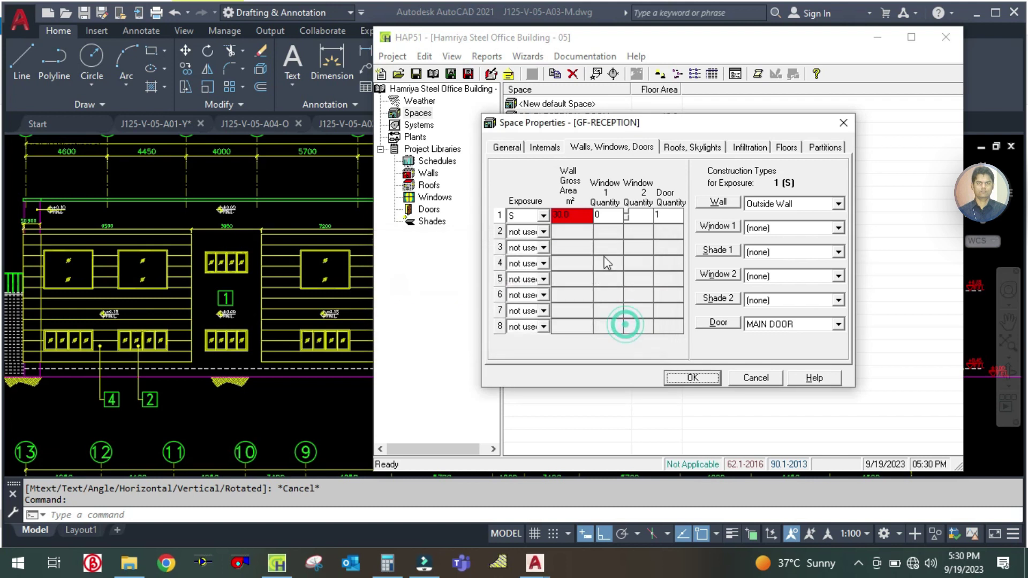
- Try to save the reception space with the south wall's gross area set to 40 m²
click(577, 216)
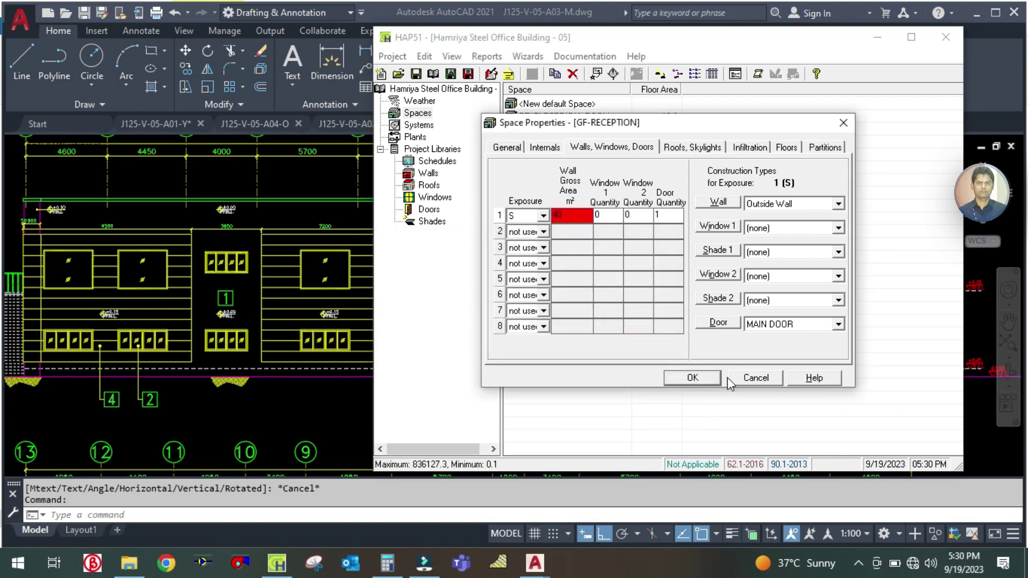
text(40)
click(605, 215)
click(692, 378)
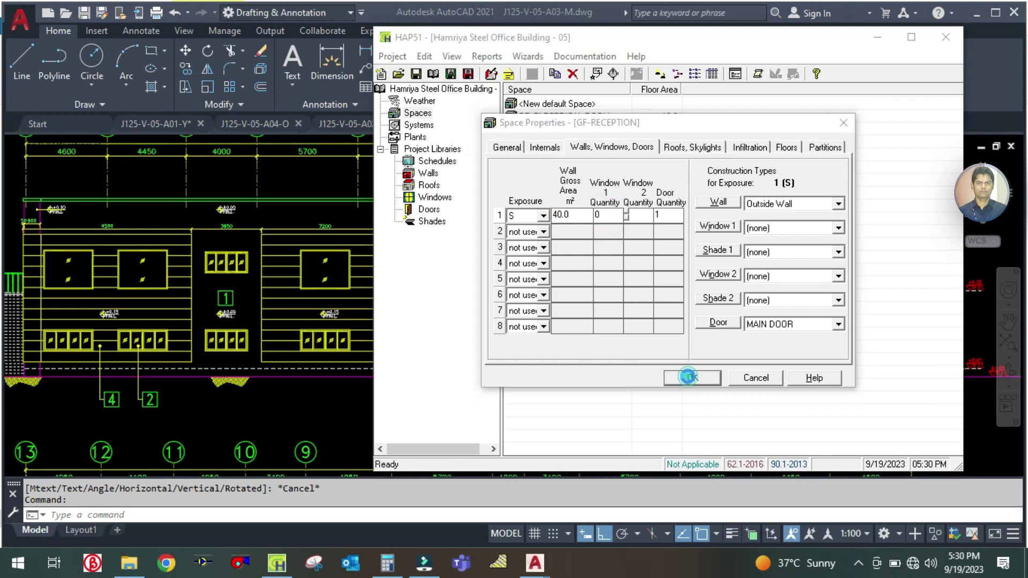
click(601, 330)
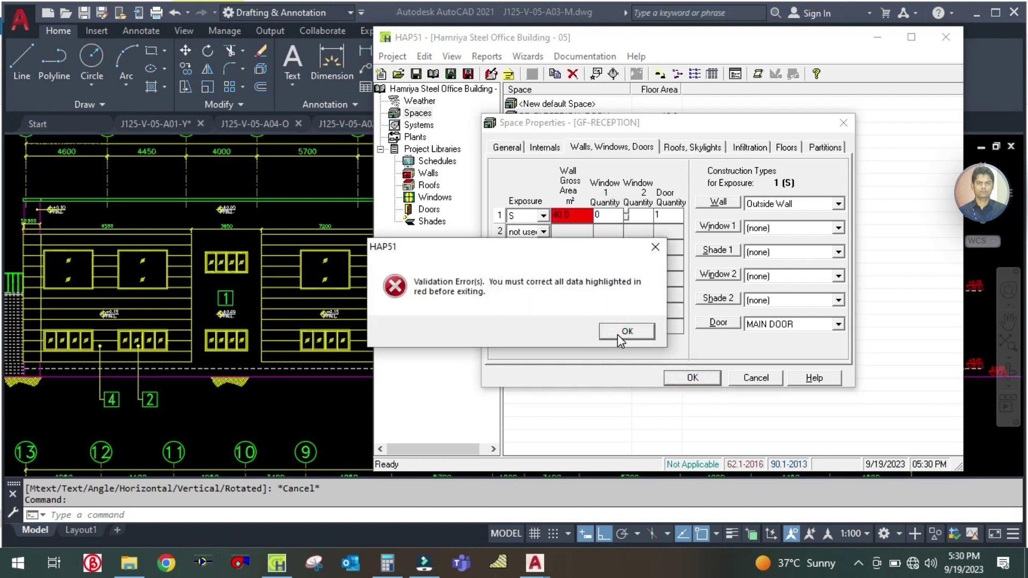
click(618, 333)
- Set the reception's south wall gross area to 100 m² and save the space
click(574, 210)
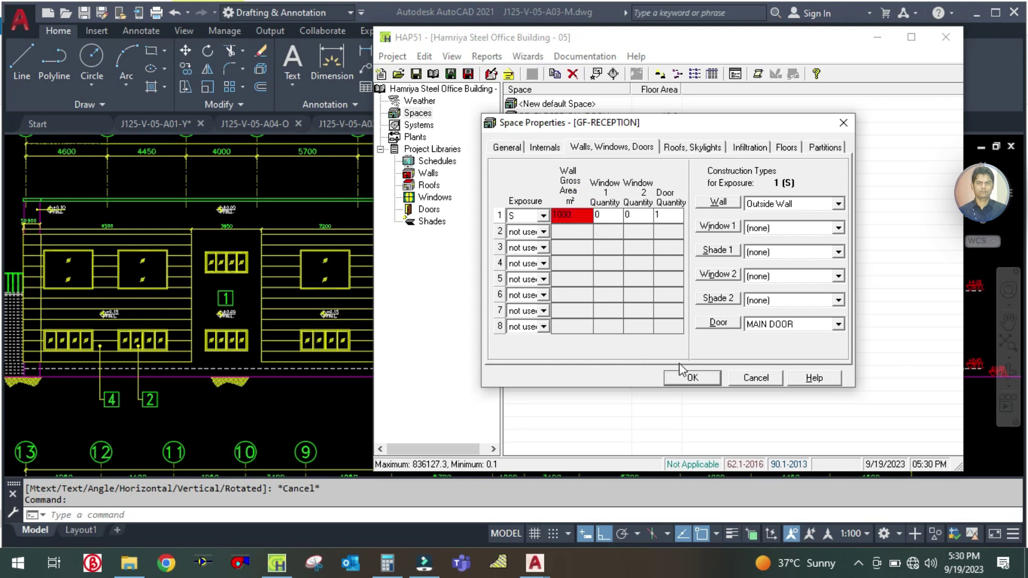
text(100)
click(617, 218)
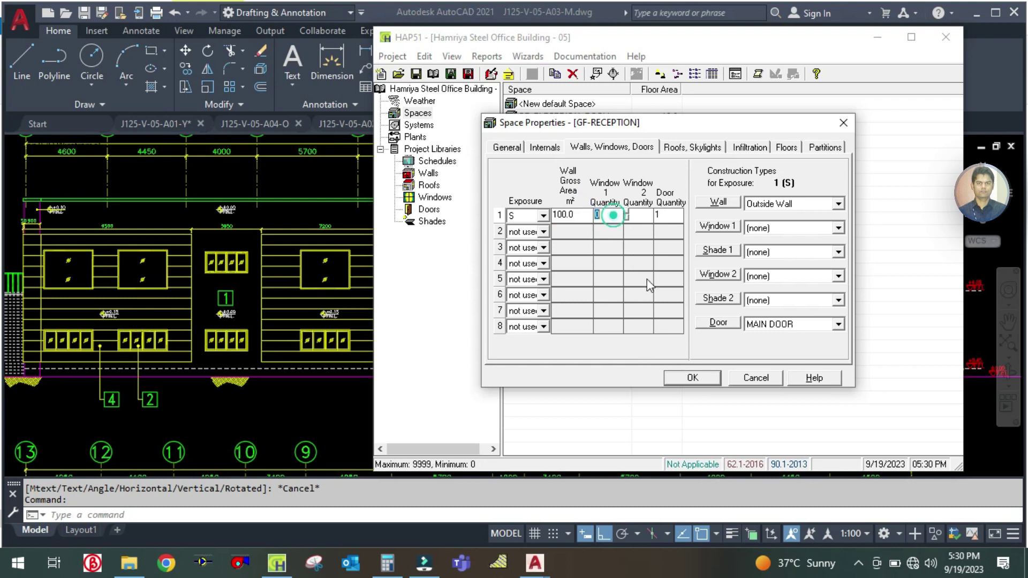
click(692, 378)
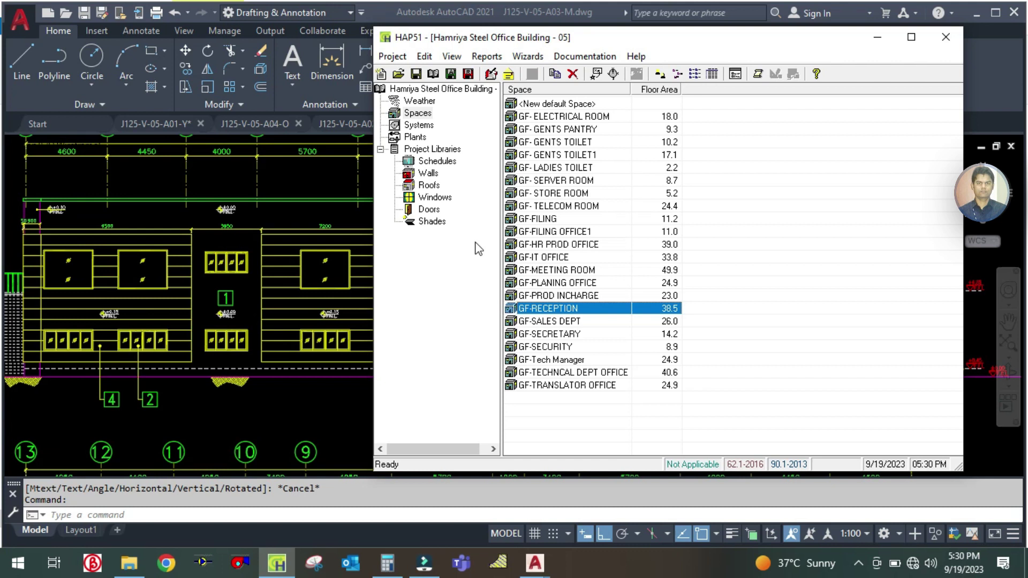
- Open the MAIN DOOR's properties in the project's door library and go to its gross area
click(427, 209)
double_click(548, 160)
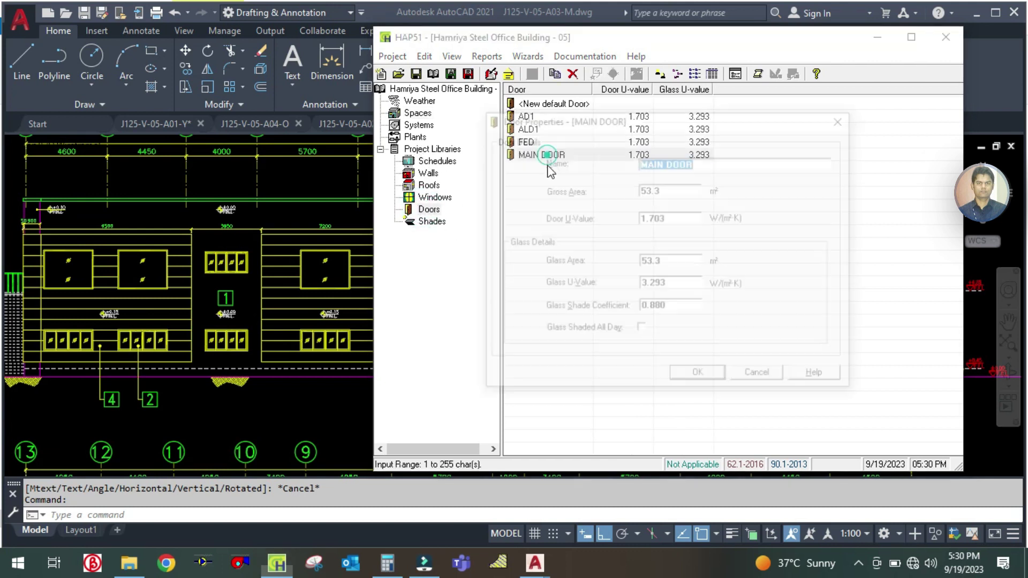
key(Tab)
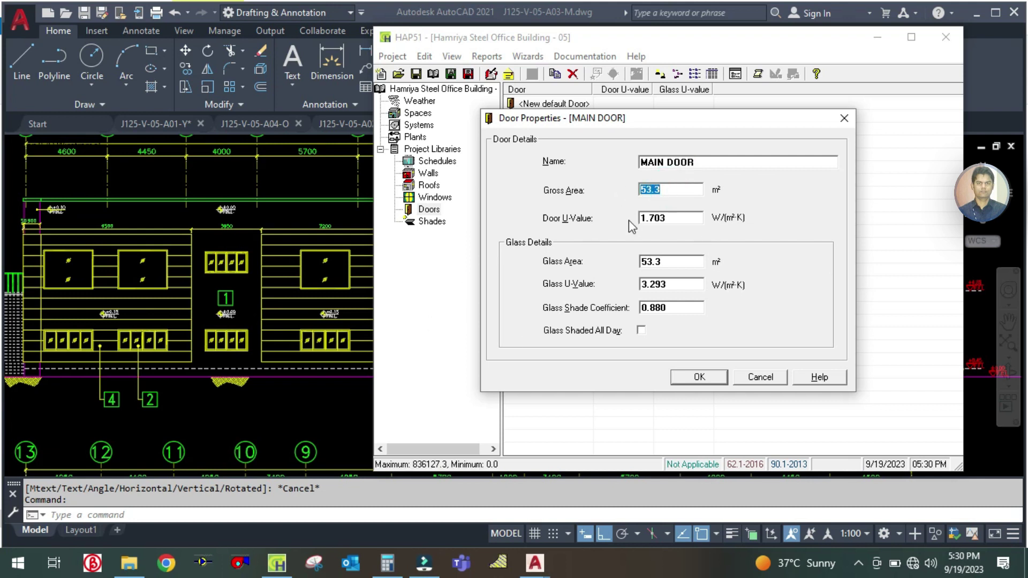
- Switch to AutoCAD and examine the entrance glazing and floor level marks in Elevation A
click(342, 396)
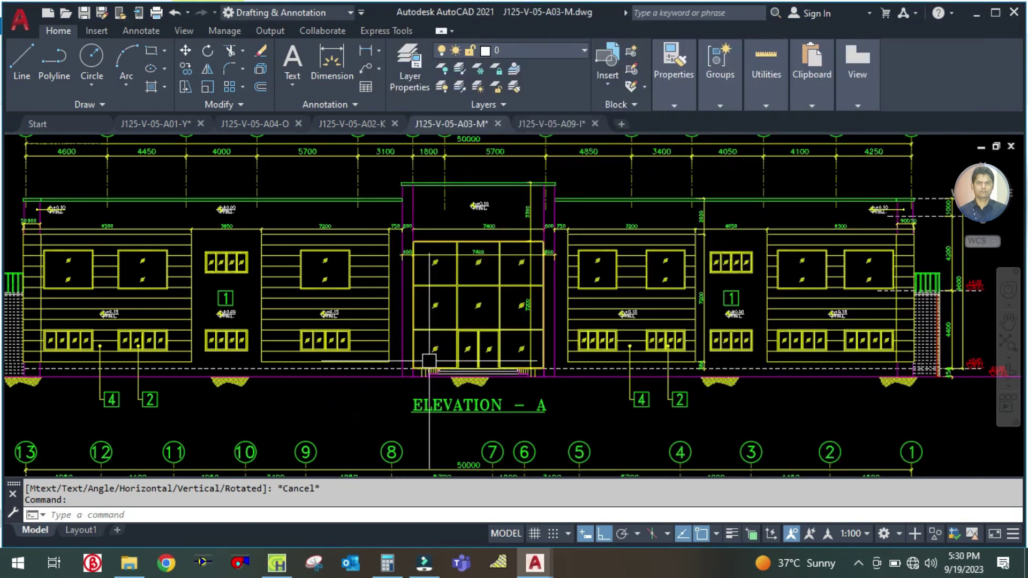
scroll(436, 228, up, 2)
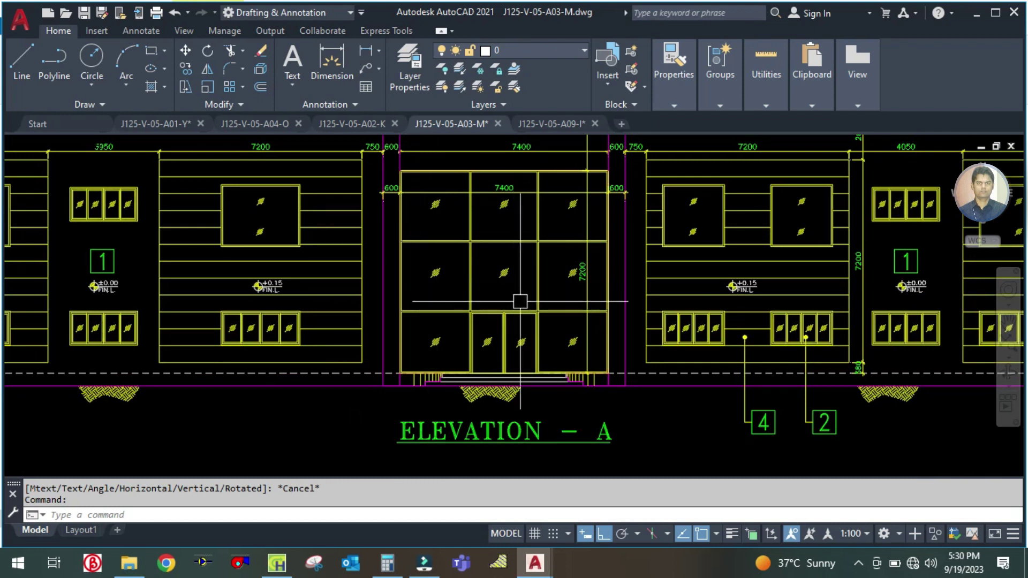
scroll(524, 299, down, 4)
scroll(782, 278, up, 3)
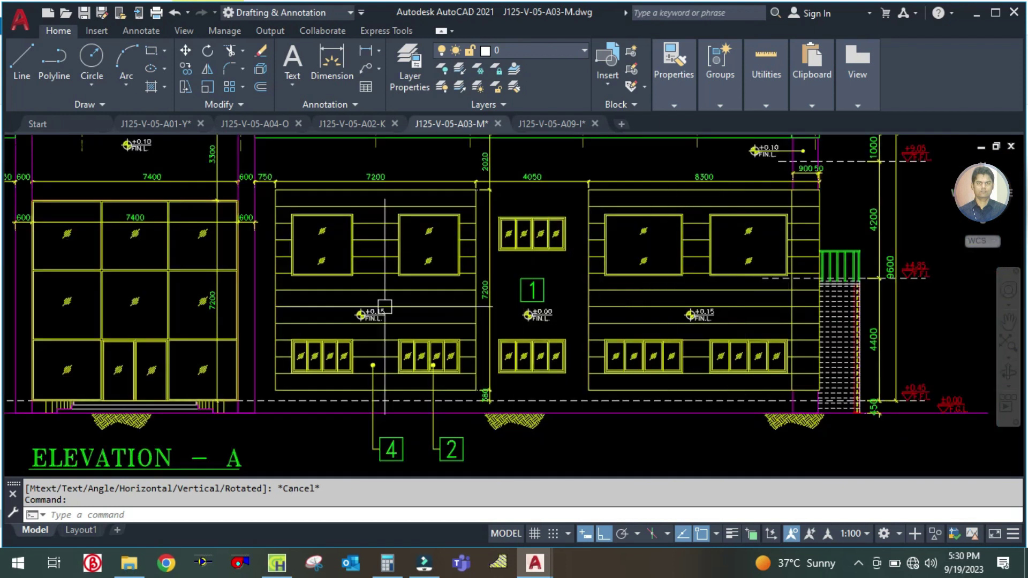
scroll(616, 298, down, 2)
scroll(610, 297, down, 2)
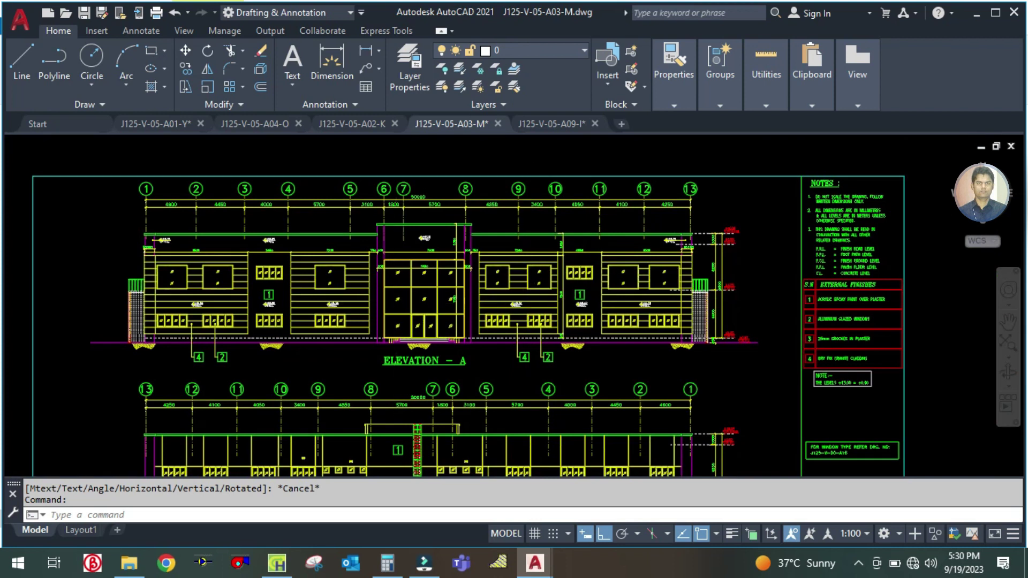
scroll(431, 298, up, 4)
scroll(431, 299, down, 2)
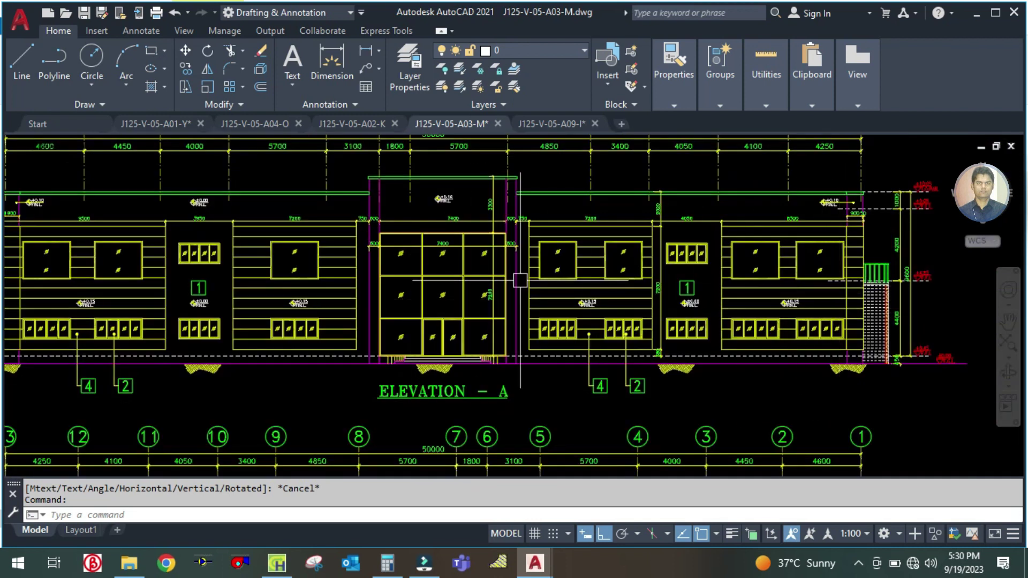
right_click(413, 305)
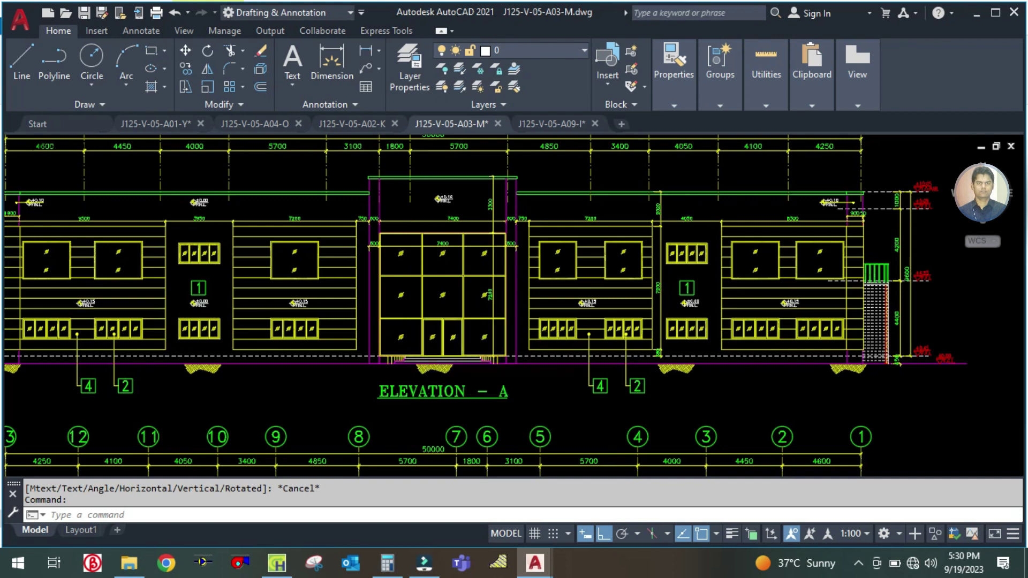
key(Escape)
key(Return)
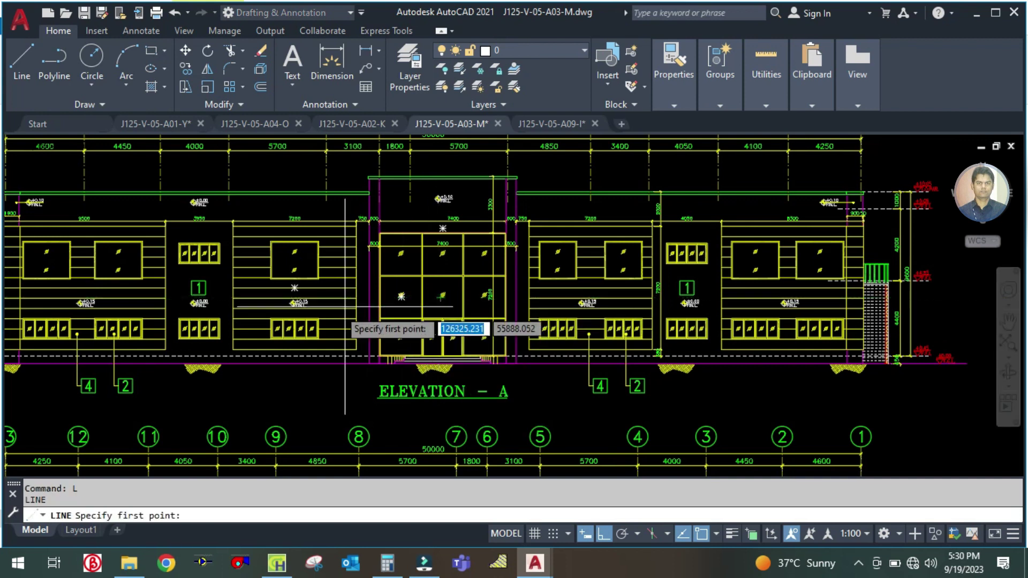
key(Escape)
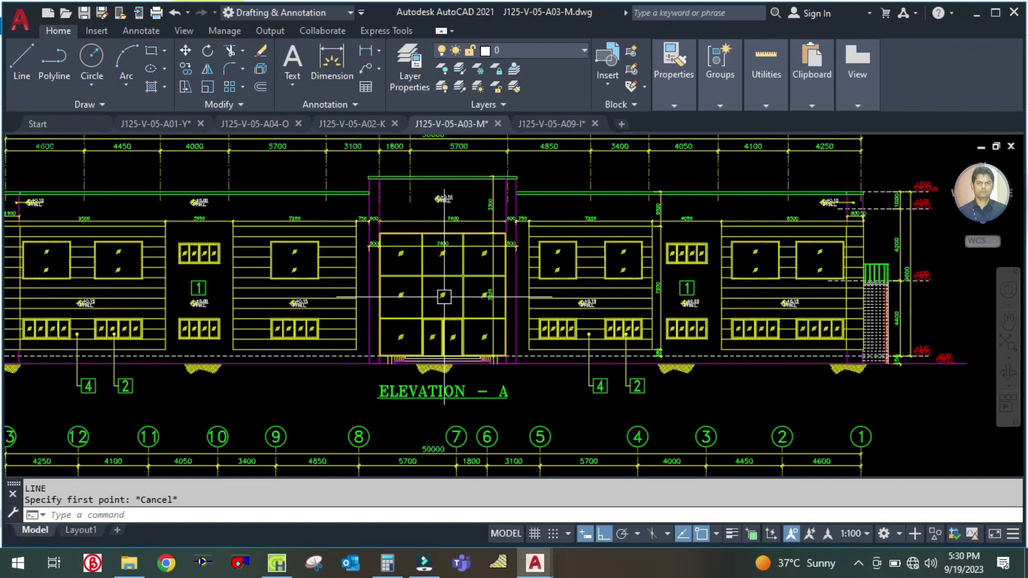
- Draw a horizontal line in Elevation A from the end of the dashed first-floor level mark into the entrance glazing
text(L)
key(Return)
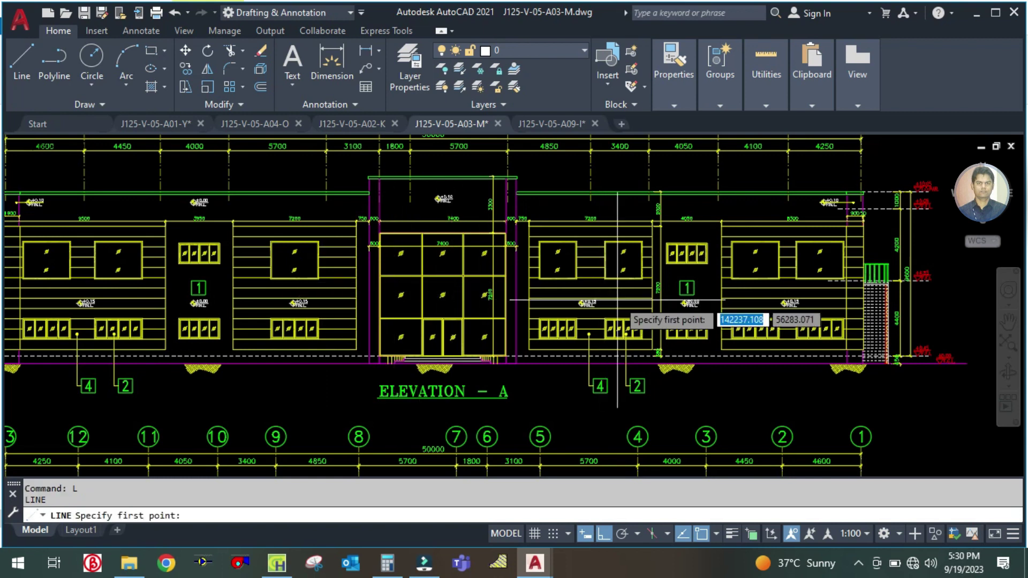
scroll(823, 284, up, 6)
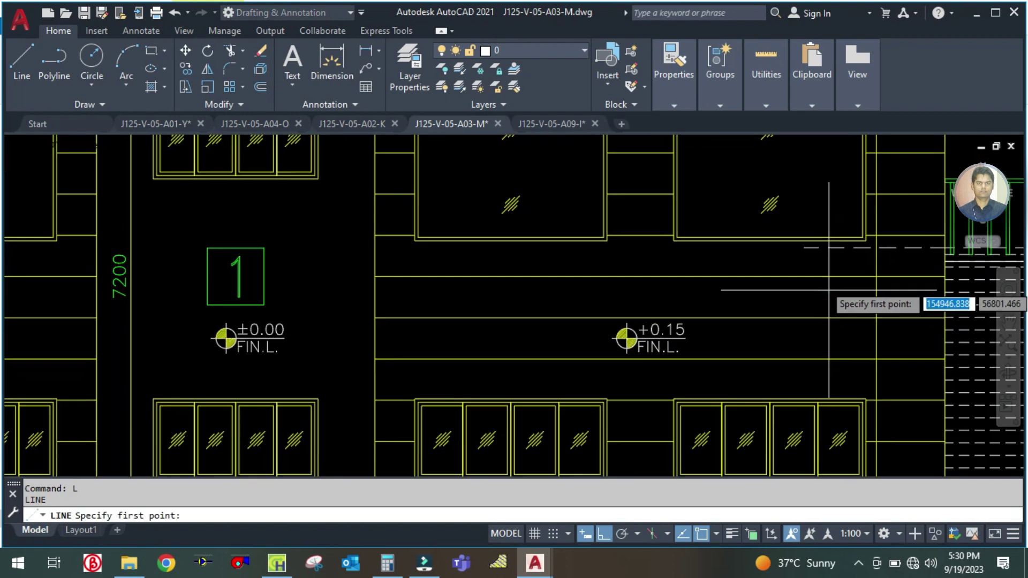
click(804, 248)
scroll(808, 241, down, 4)
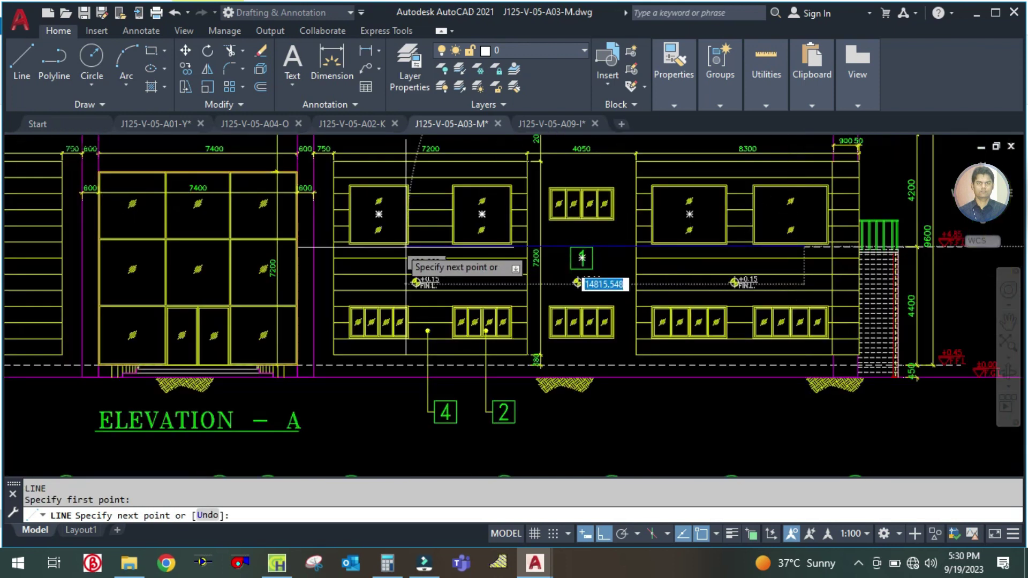
click(183, 248)
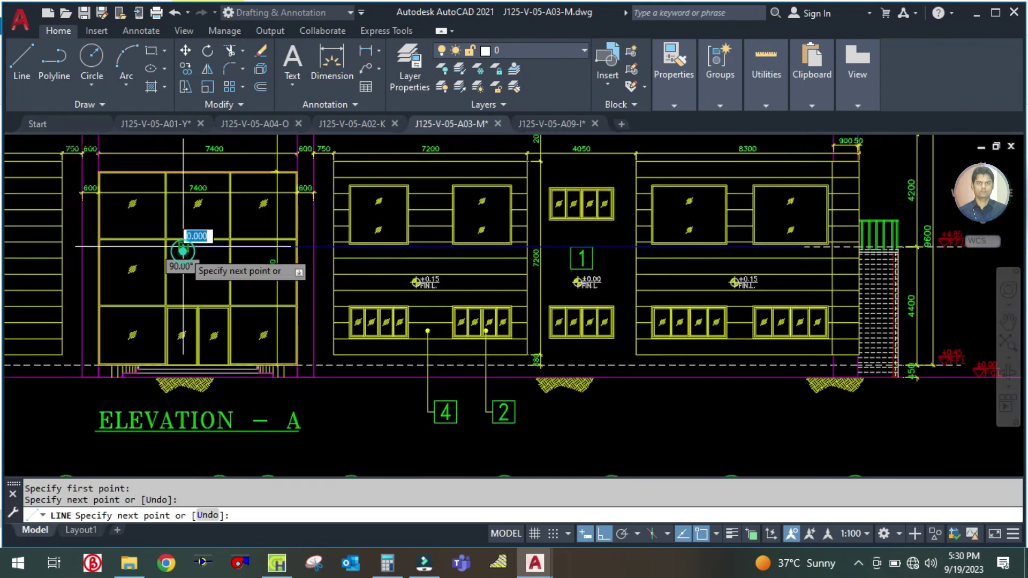
key(Escape)
- Stretch the level line's end horizontally by about 4 m so it spans the full width of the entrance glazing
scroll(334, 269, down, 5)
scroll(440, 308, up, 4)
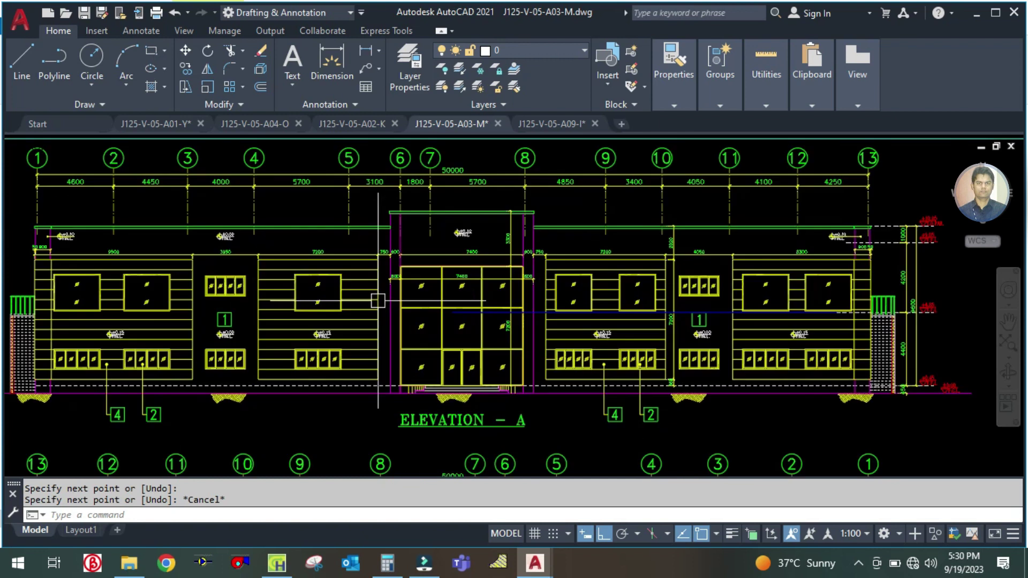
scroll(456, 309, up, 2)
click(456, 308)
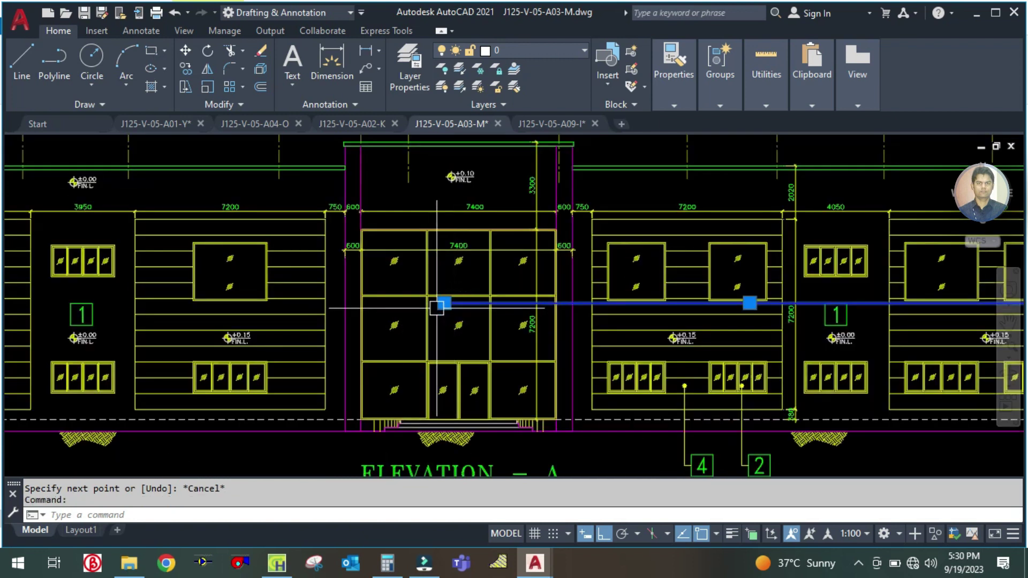
click(443, 303)
scroll(444, 303, up, 2)
scroll(407, 306, up, 2)
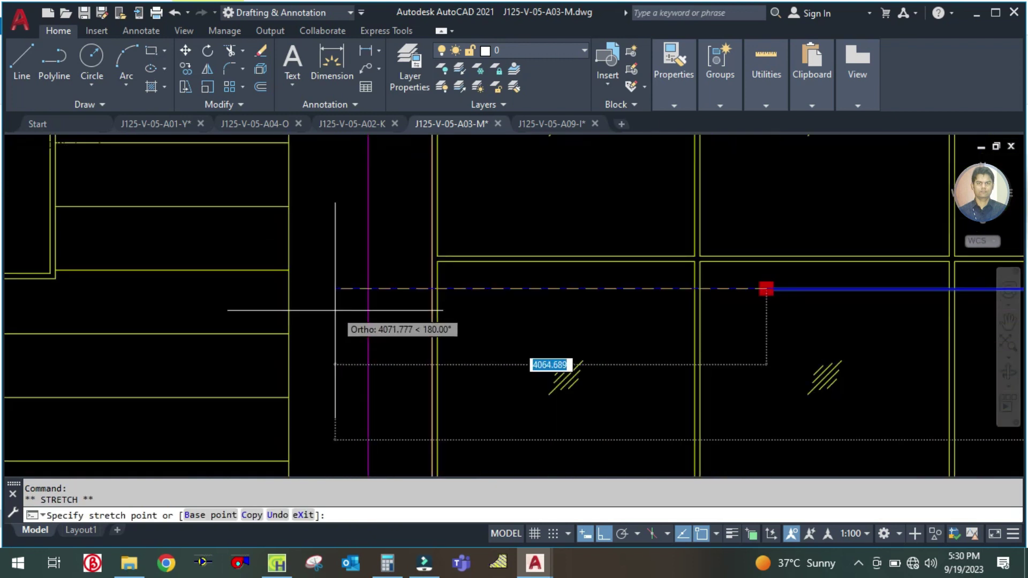
key(Escape)
- Measure the entrance glazing's height from its base to the first-floor level line with a linear dimension, without placing it
scroll(406, 308, down, 2)
text(dli)
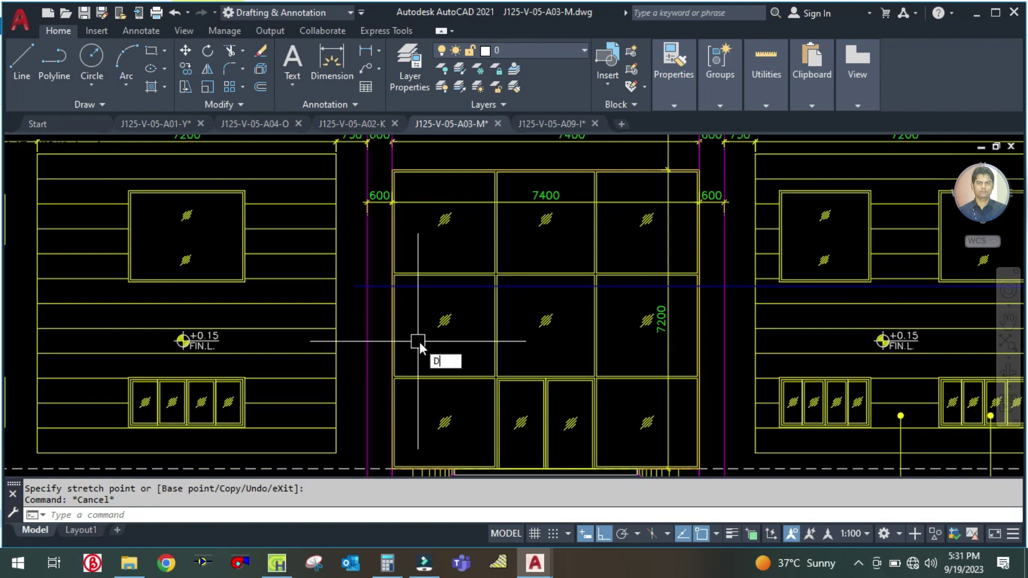
key(Return)
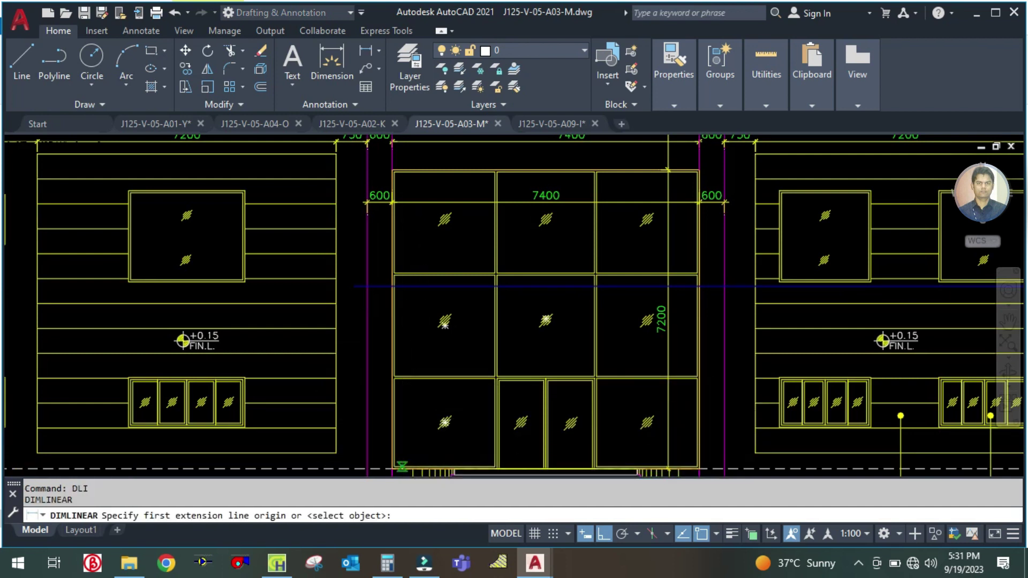
click(402, 468)
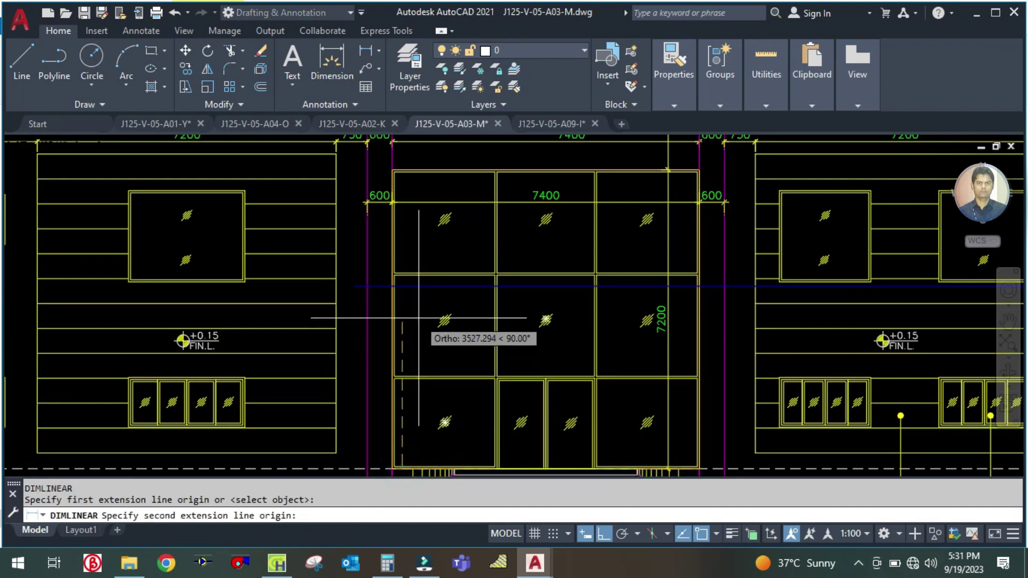
click(409, 289)
key(Escape)
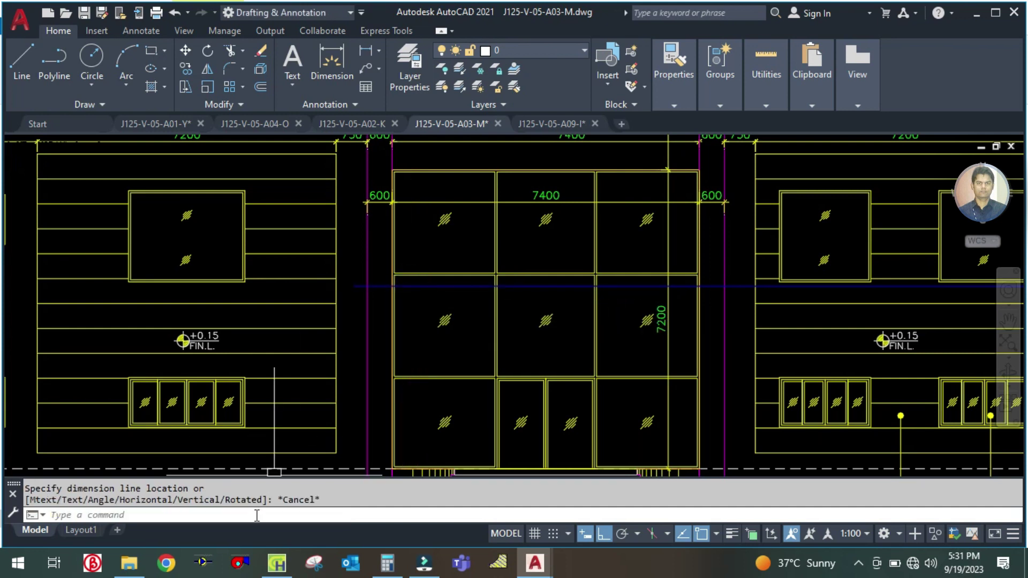
- Calculate the ground-floor entrance glazing area as 4.3 × 7 in the Calculator
click(381, 567)
click(381, 567)
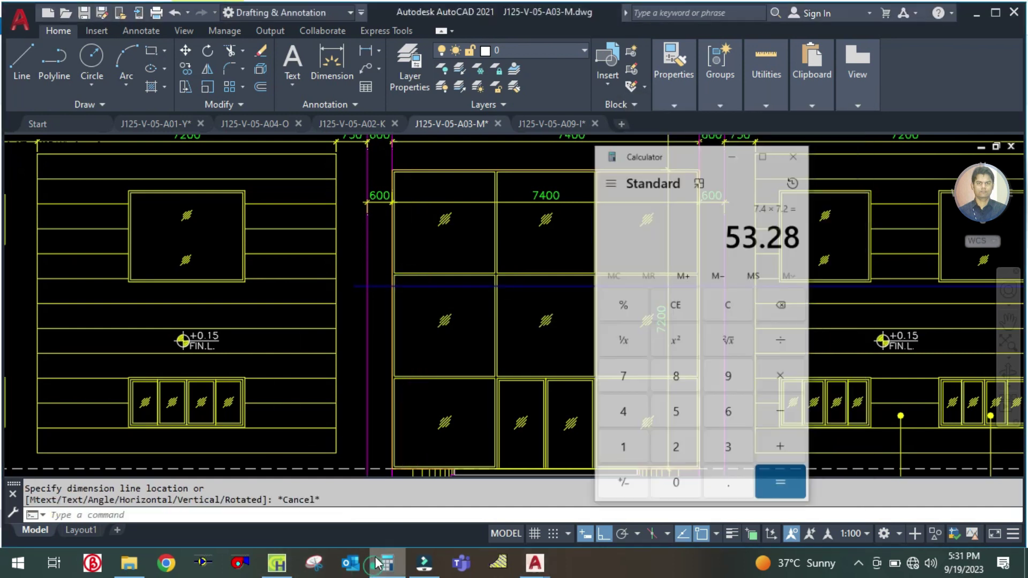
click(381, 567)
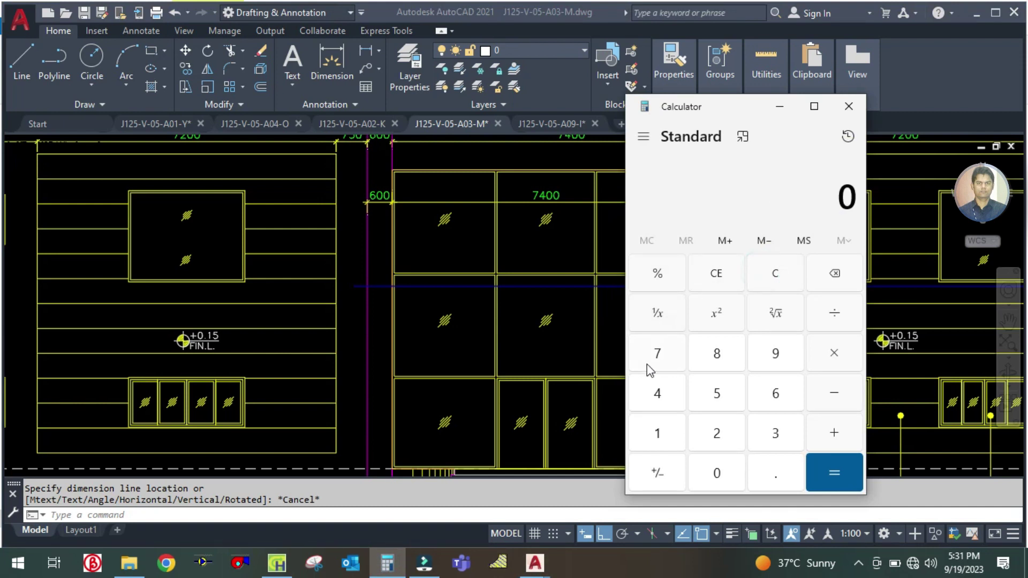
text(4.3)
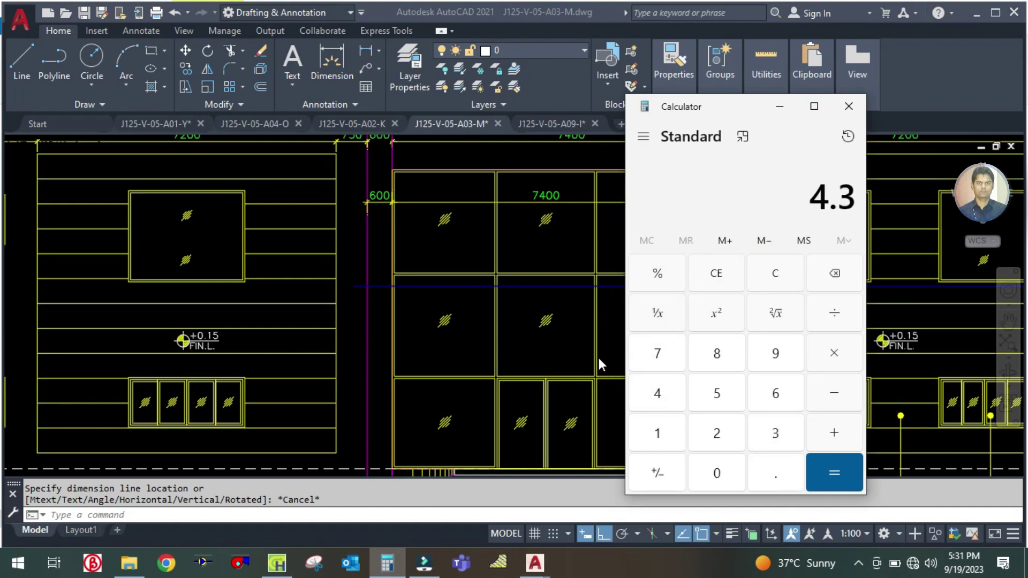
key(Return)
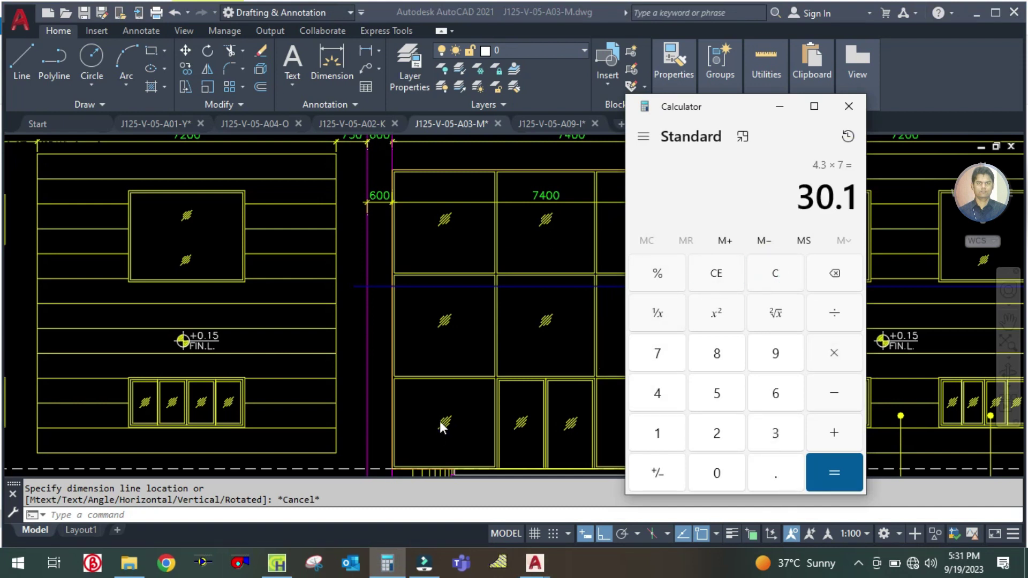
- Switch to HAP and set both the gross area and the glass area of MAIN DOOR to 30.1 m²
click(292, 563)
drag(674, 189, 638, 185)
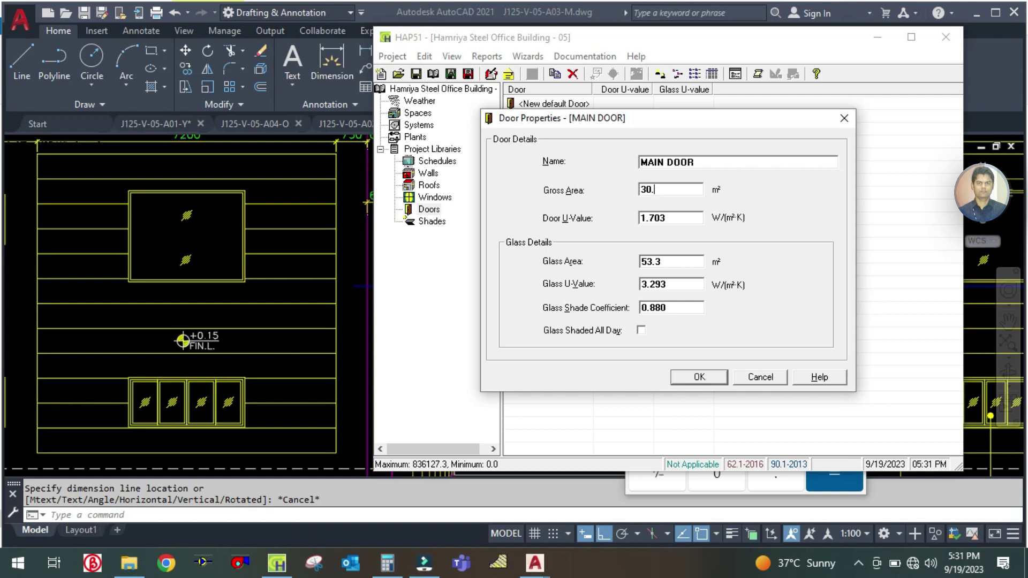
click(696, 380)
click(633, 338)
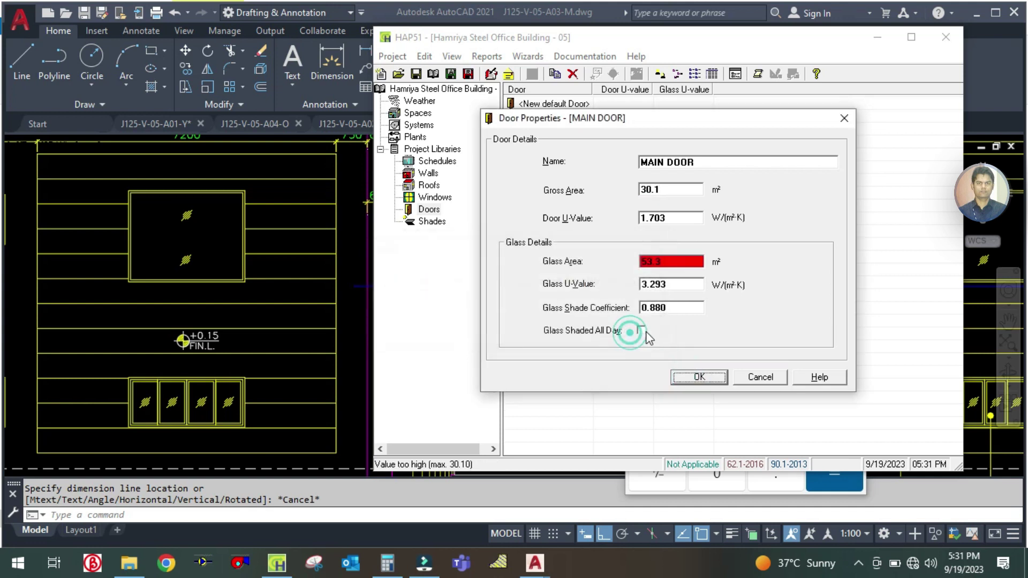
double_click(671, 261)
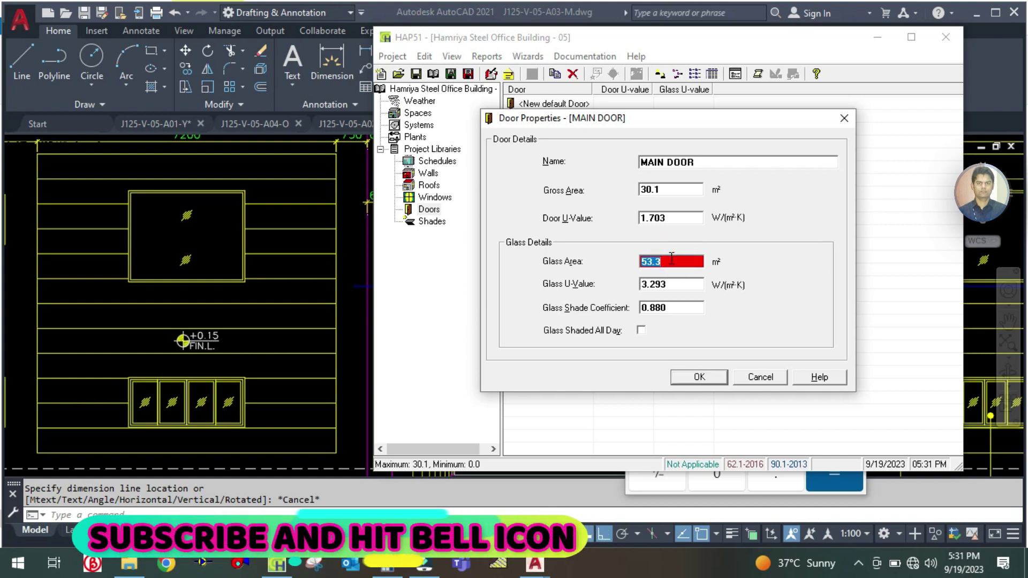
text(30.1)
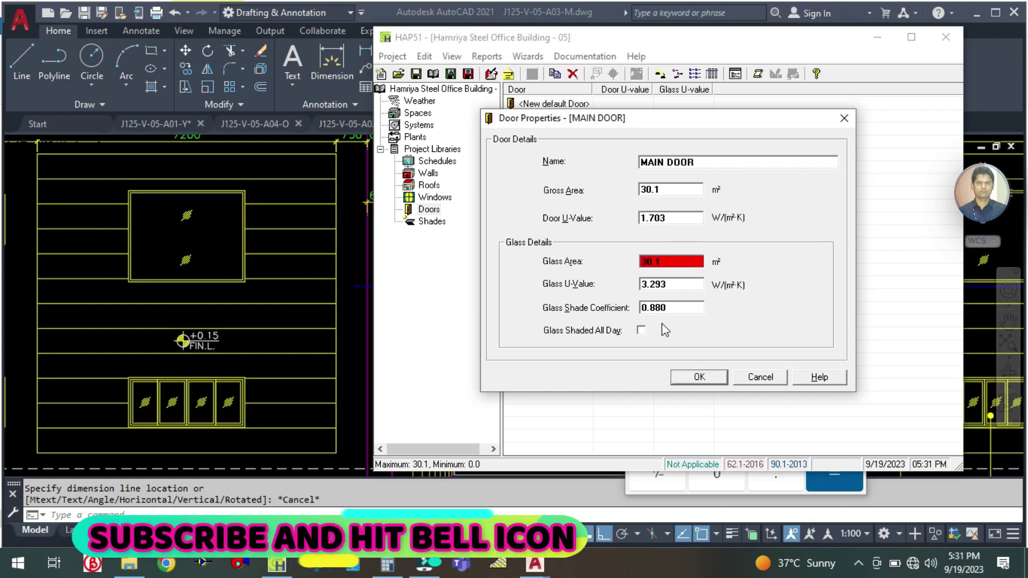
click(695, 379)
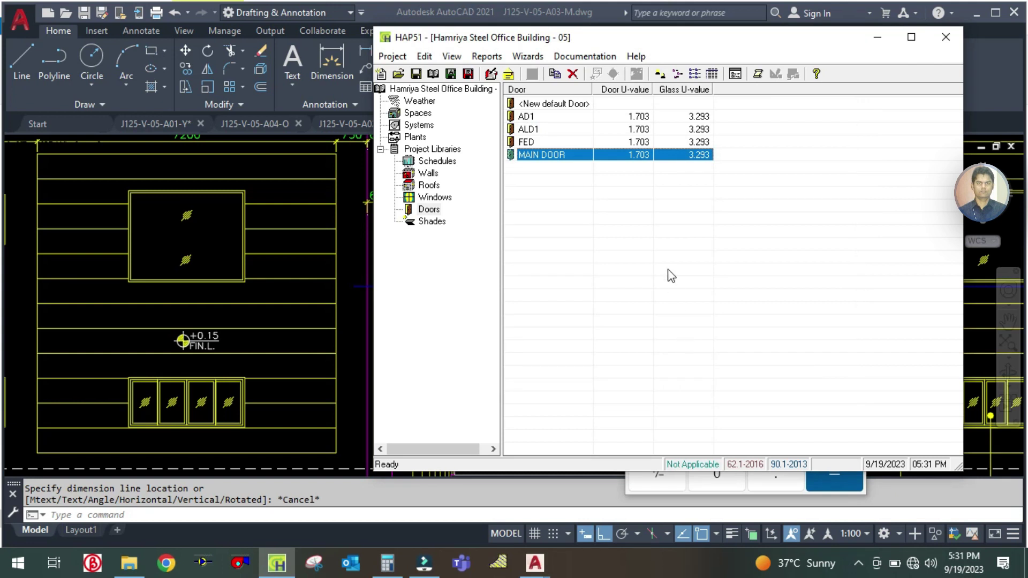
- Look through the list of ground floor spaces and open the properties of GF-RECEPTION
click(418, 113)
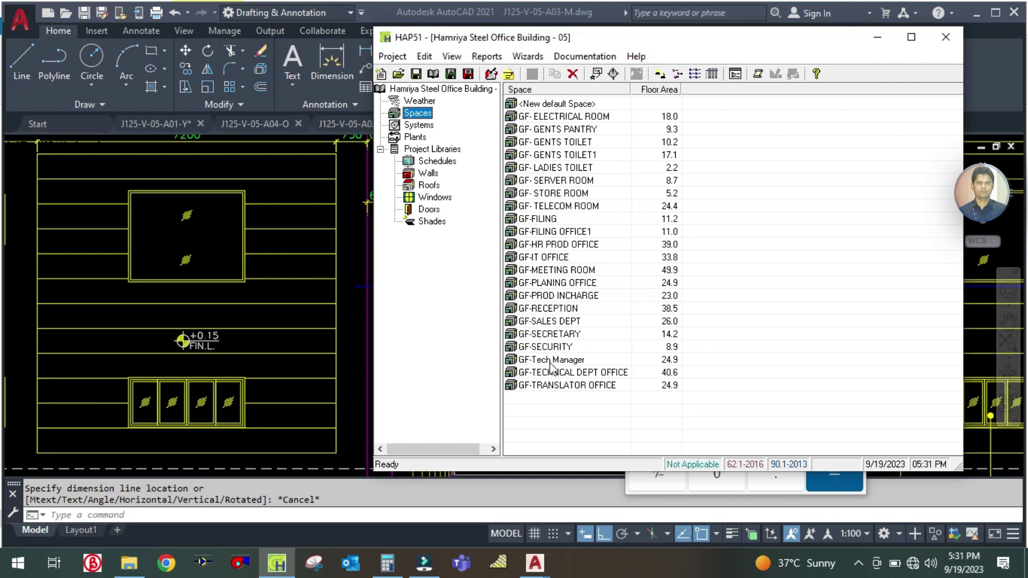
click(558, 297)
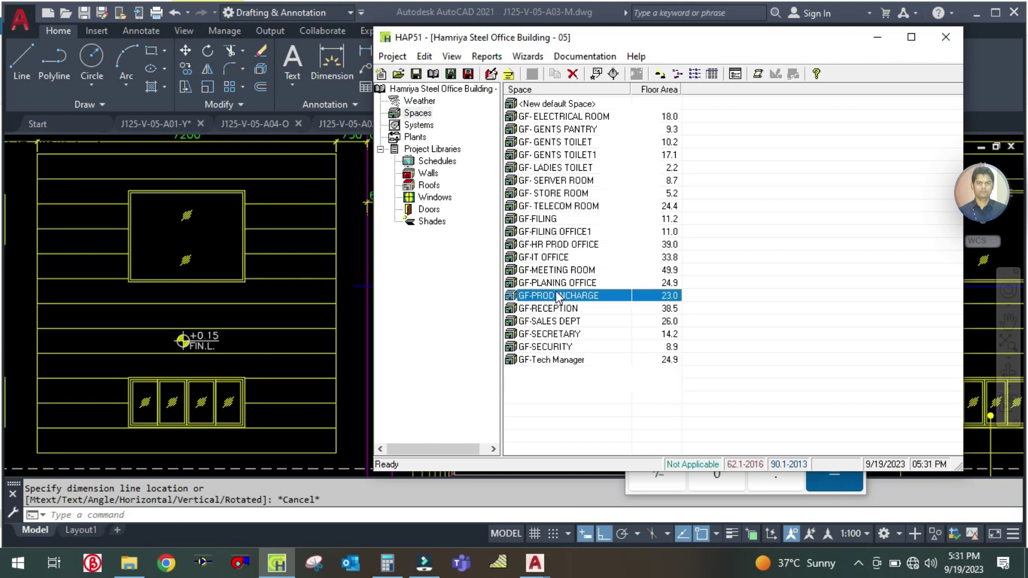
click(550, 348)
click(557, 374)
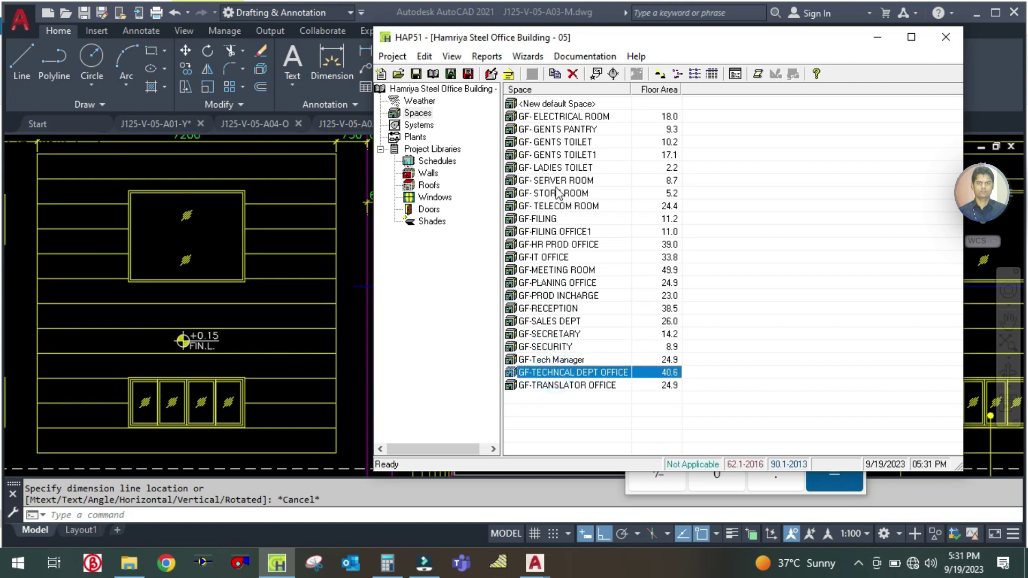
click(554, 209)
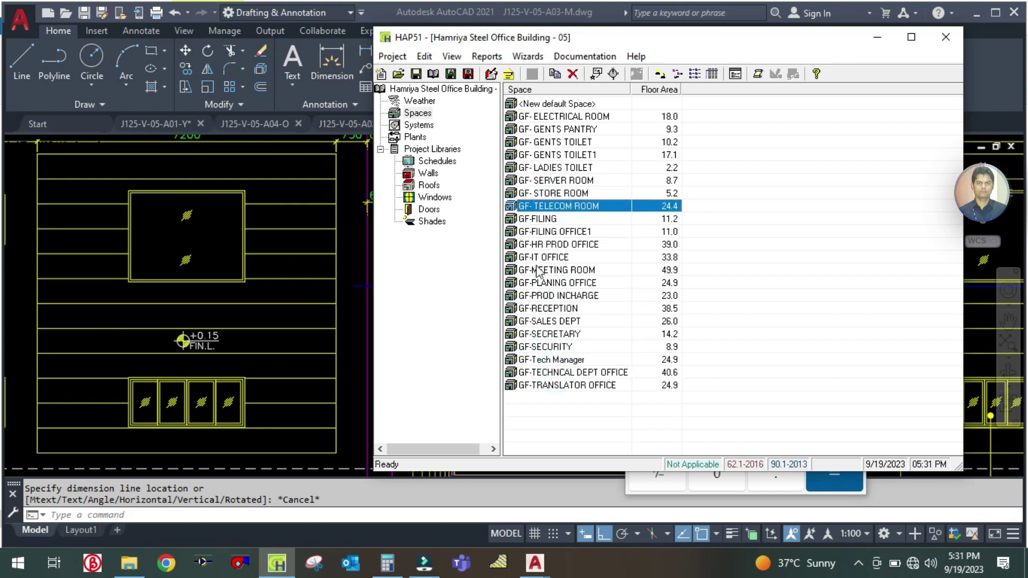
double_click(566, 308)
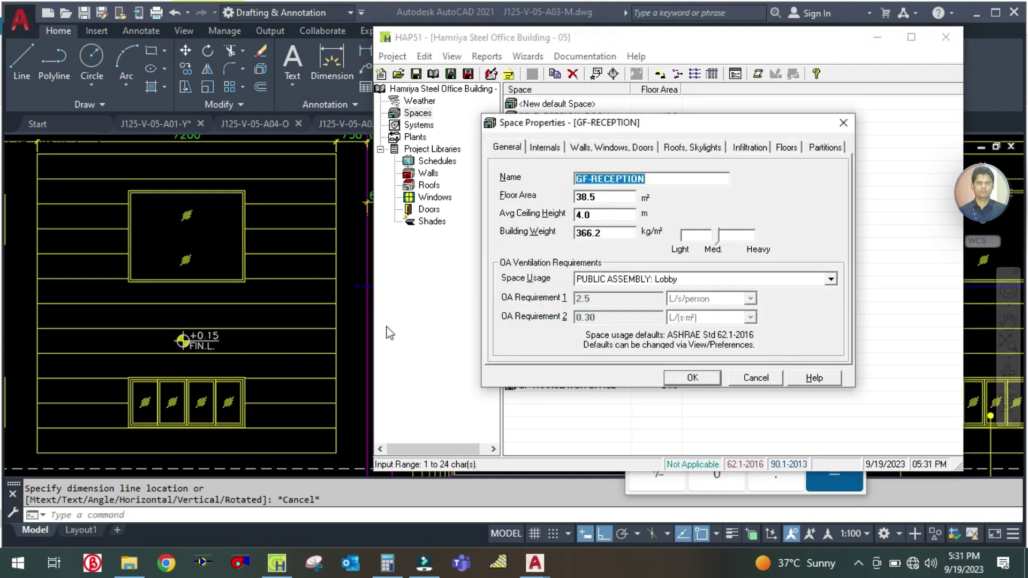
- View the whole of Elevation A in AutoCAD and calculate 7.4 × 4 in the Calculator
click(293, 351)
scroll(431, 291, down, 5)
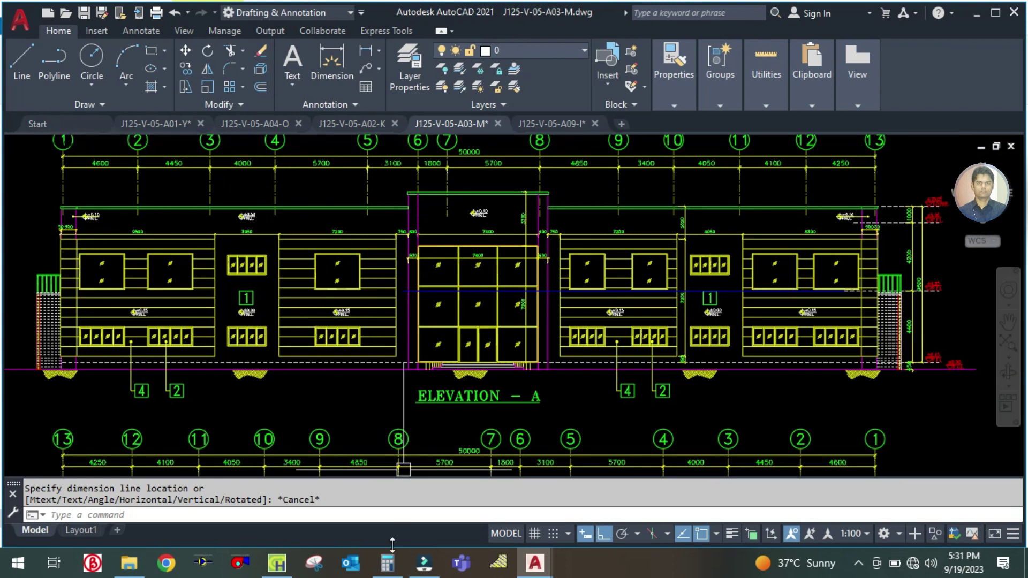
click(387, 562)
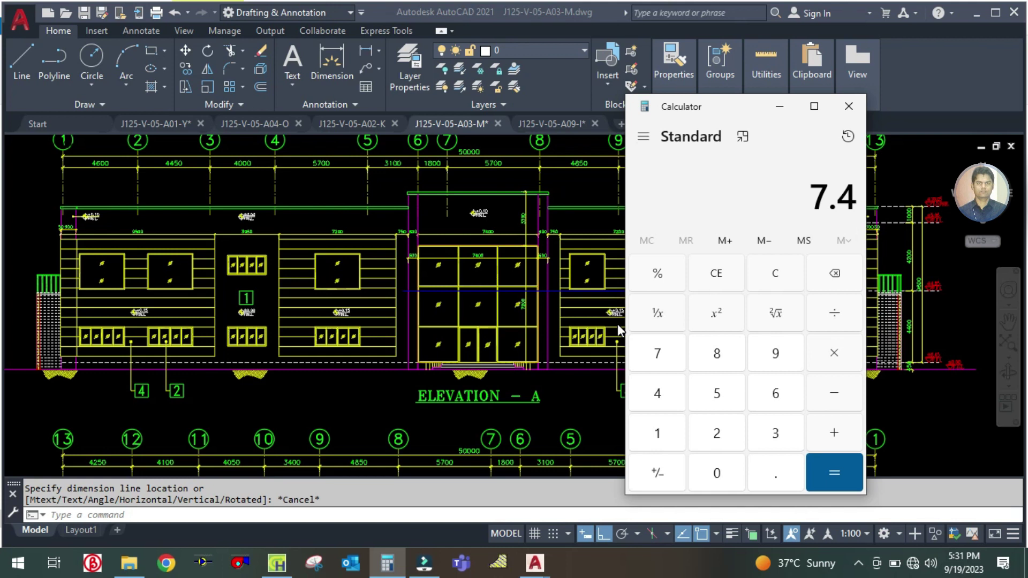
key(Return)
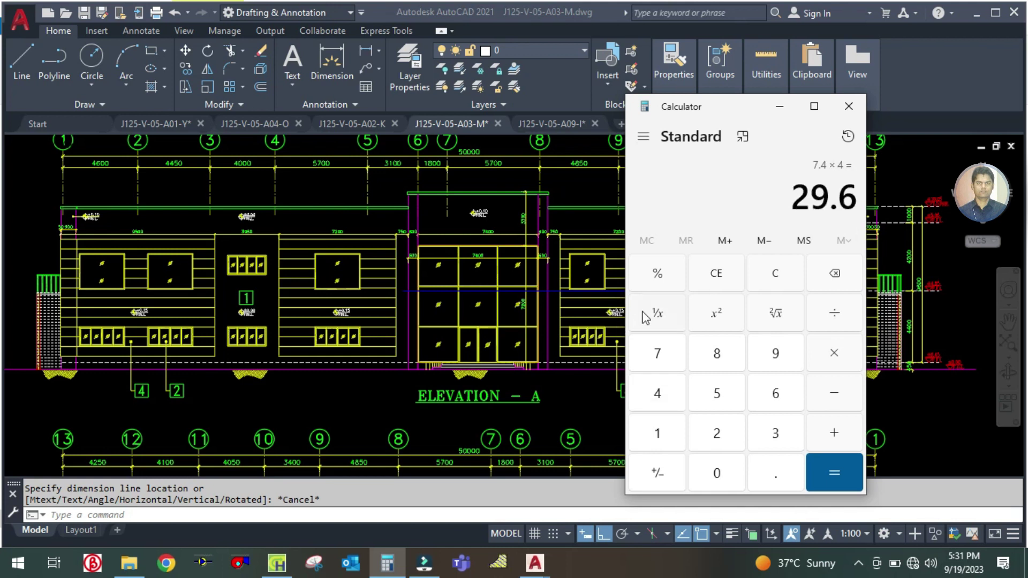
click(777, 275)
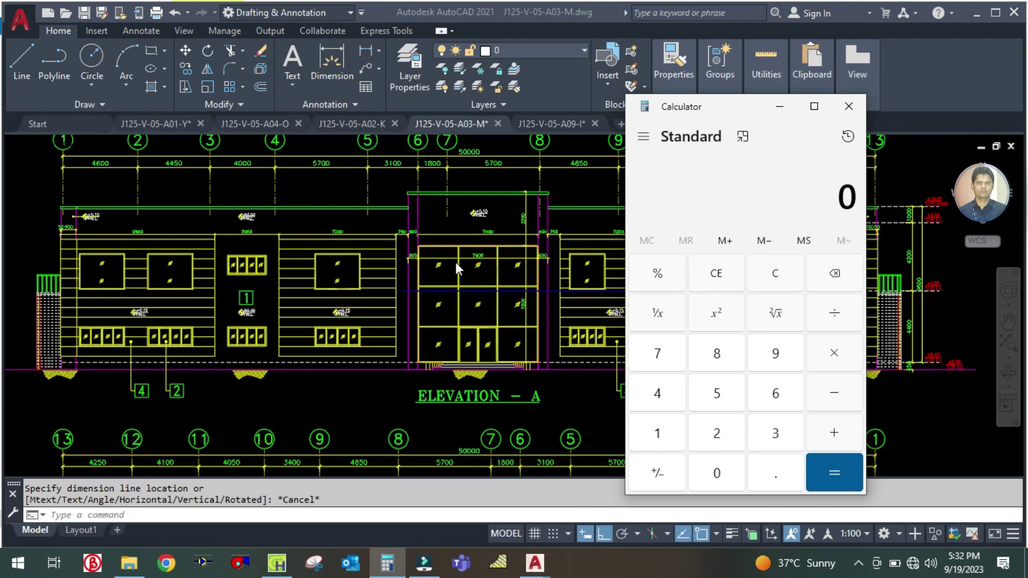
click(780, 107)
- Switch to HAP, review the GF-RECEPTION general, internals, floor and roof data, and accept the properties
click(277, 563)
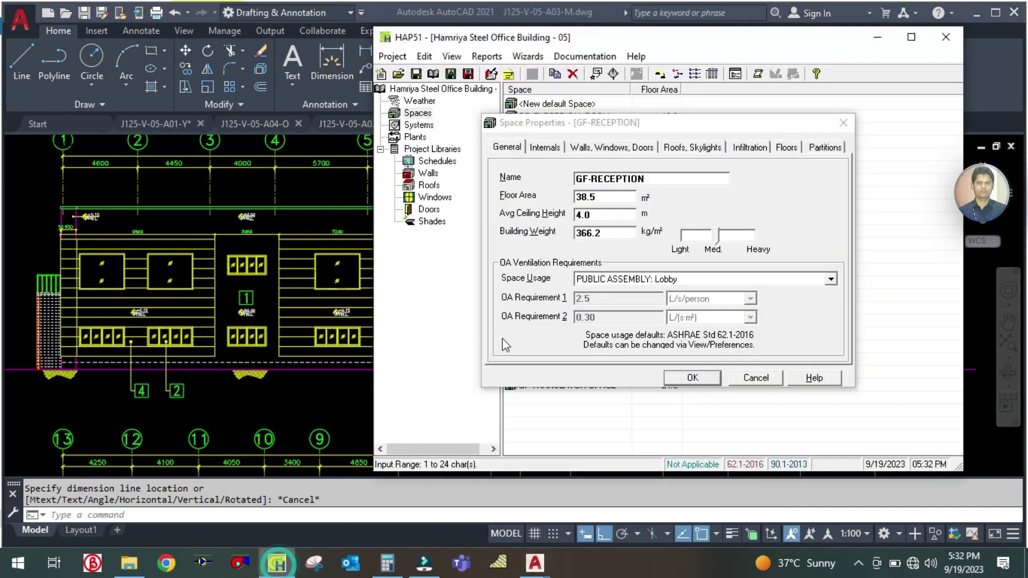
double_click(611, 198)
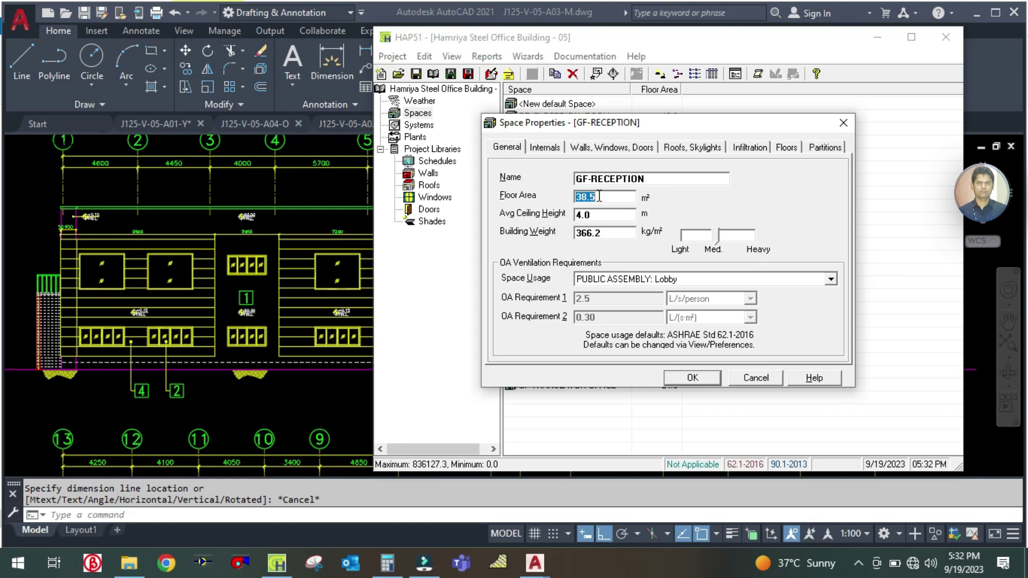
click(544, 148)
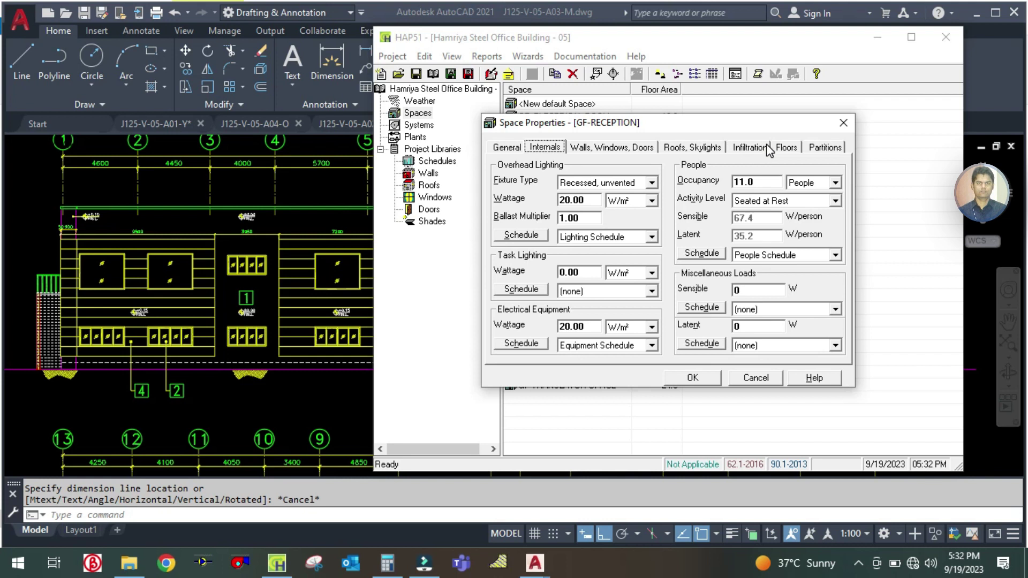
click(785, 150)
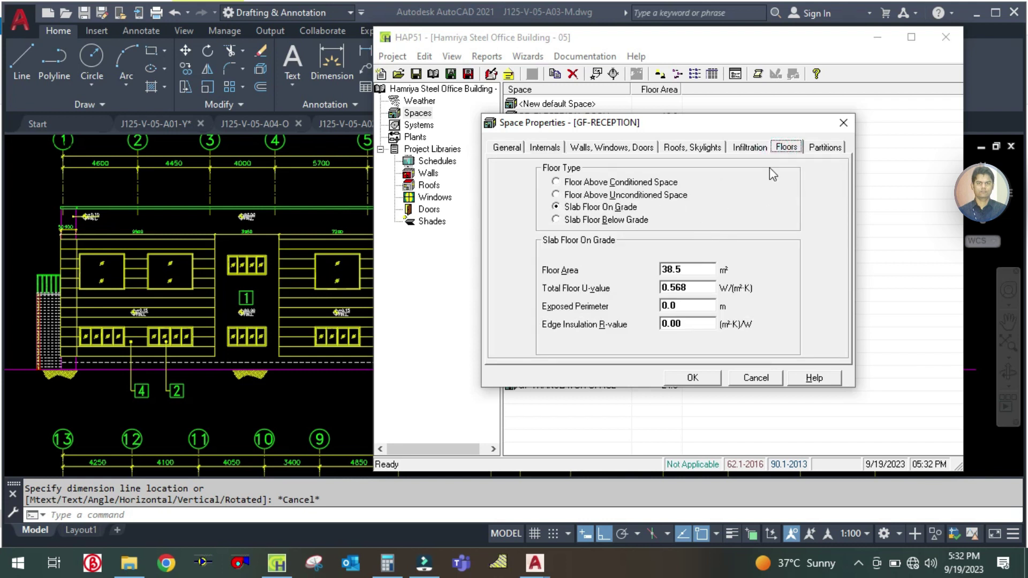
click(697, 146)
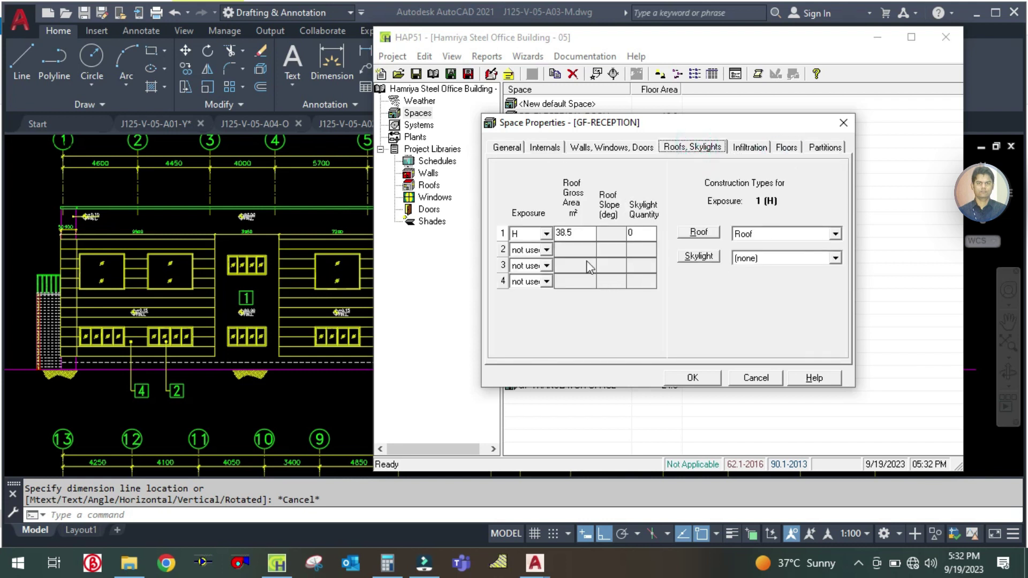
click(580, 233)
click(687, 379)
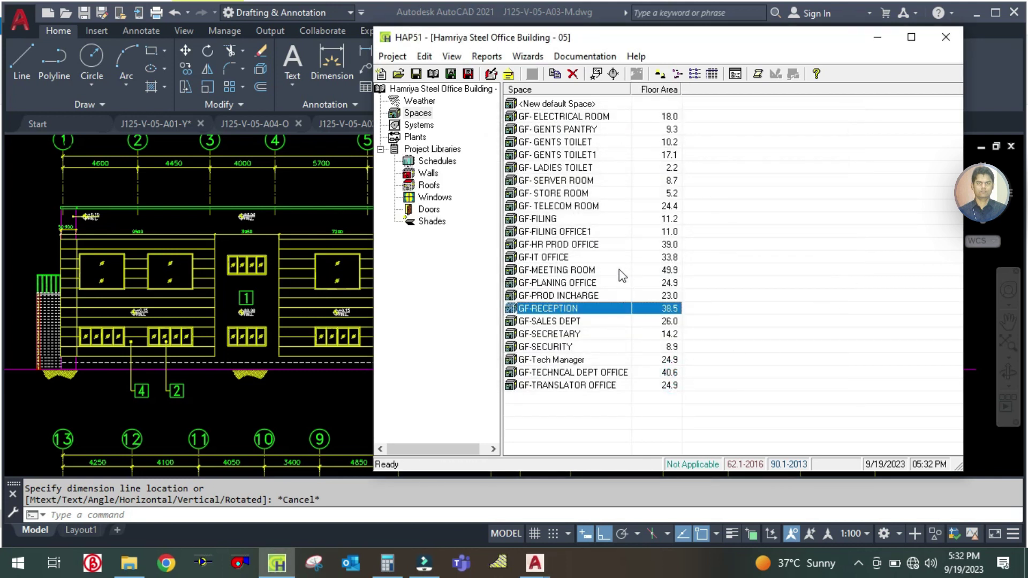
- Switch to AutoCAD and show the model space of J125-V-05-A01-Y at the corridor and reception
click(312, 411)
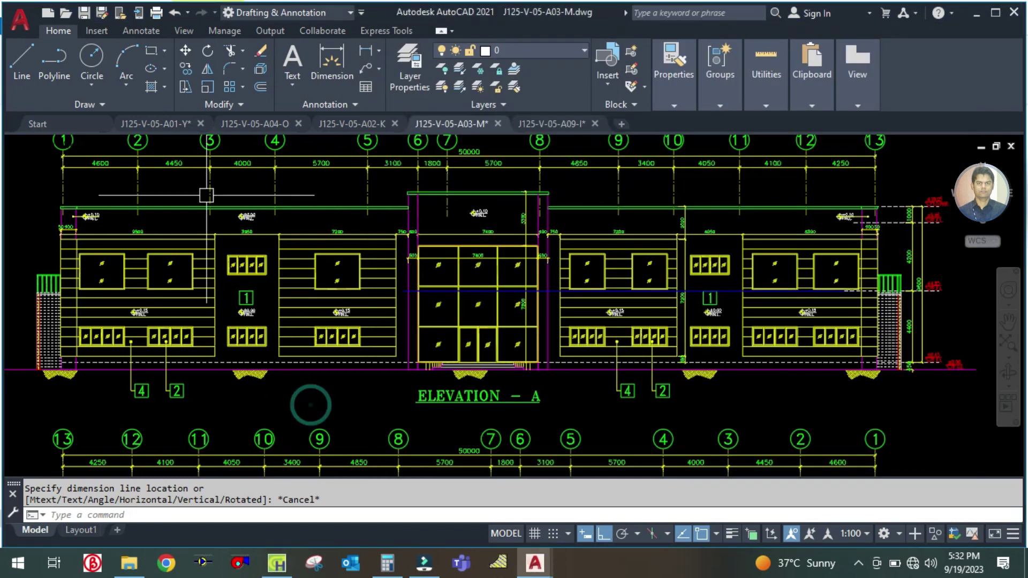
click(156, 123)
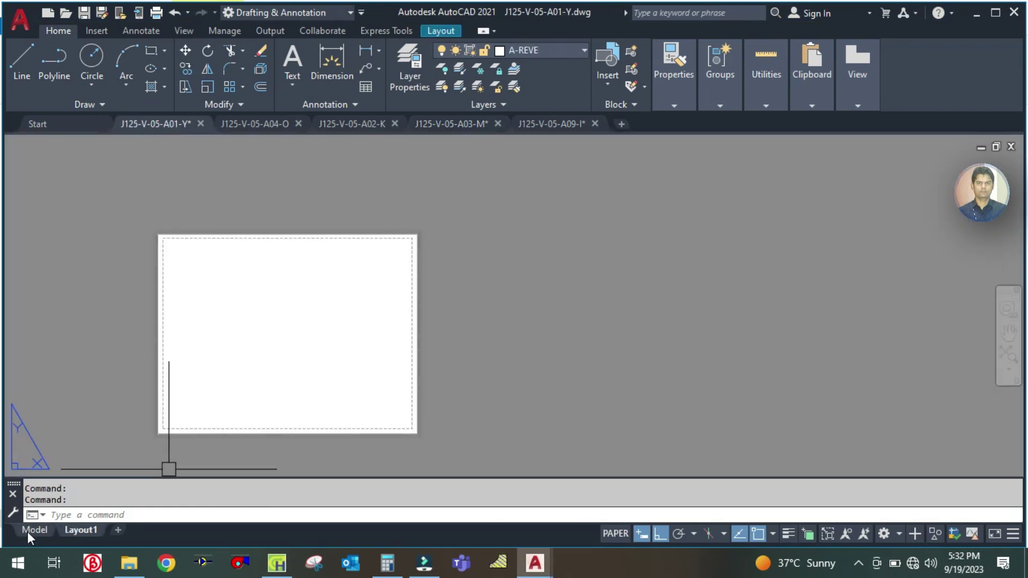
click(33, 530)
scroll(461, 277, up, 2)
scroll(373, 274, up, 2)
scroll(373, 274, down, 2)
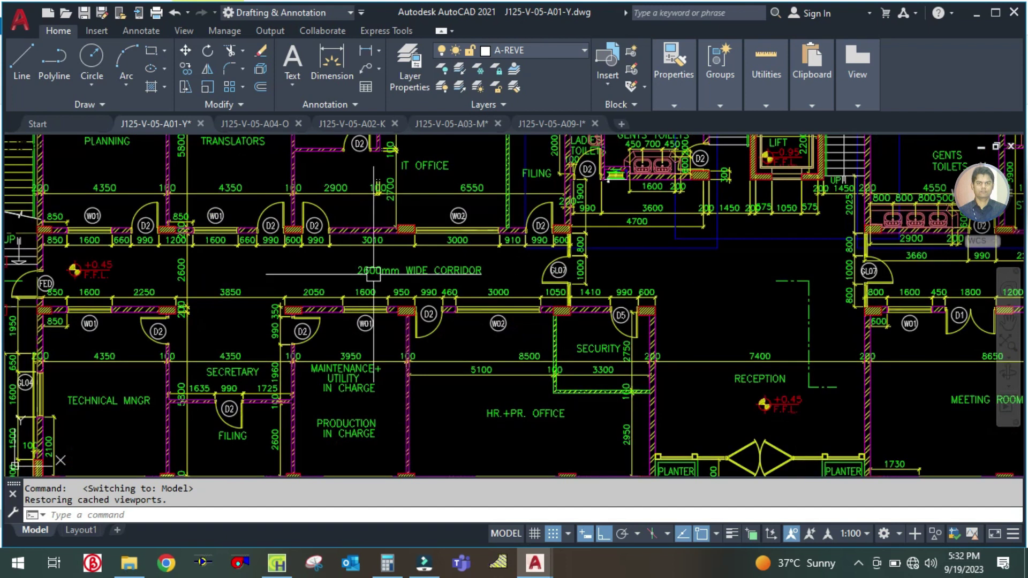
- Switch to HAP, duplicate the GF-RECEPTION space and begin the copy's name with GF-
click(290, 567)
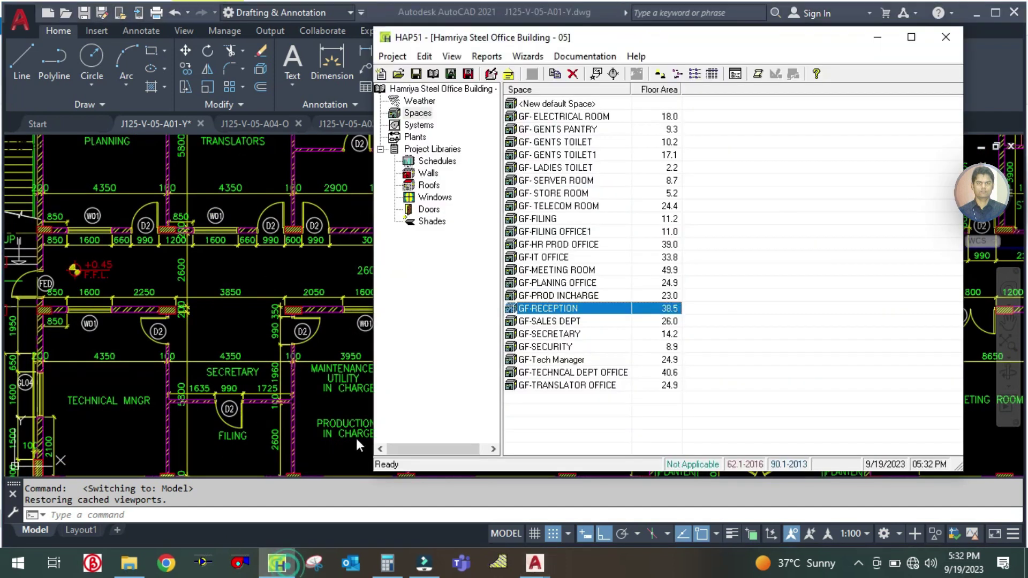
right_click(550, 312)
click(584, 314)
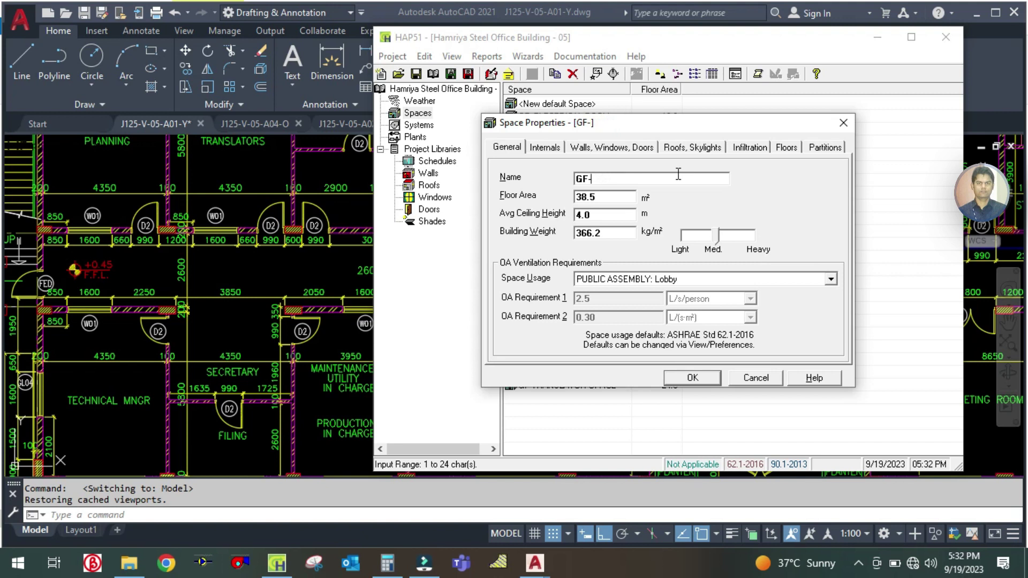
- Switch to AutoCAD and examine the extent of the 2600mm wide corridor around the reception and toilets on the ground floor plan
click(236, 287)
scroll(241, 284, down, 6)
scroll(268, 307, up, 3)
scroll(310, 287, up, 4)
scroll(321, 289, down, 6)
scroll(711, 270, up, 2)
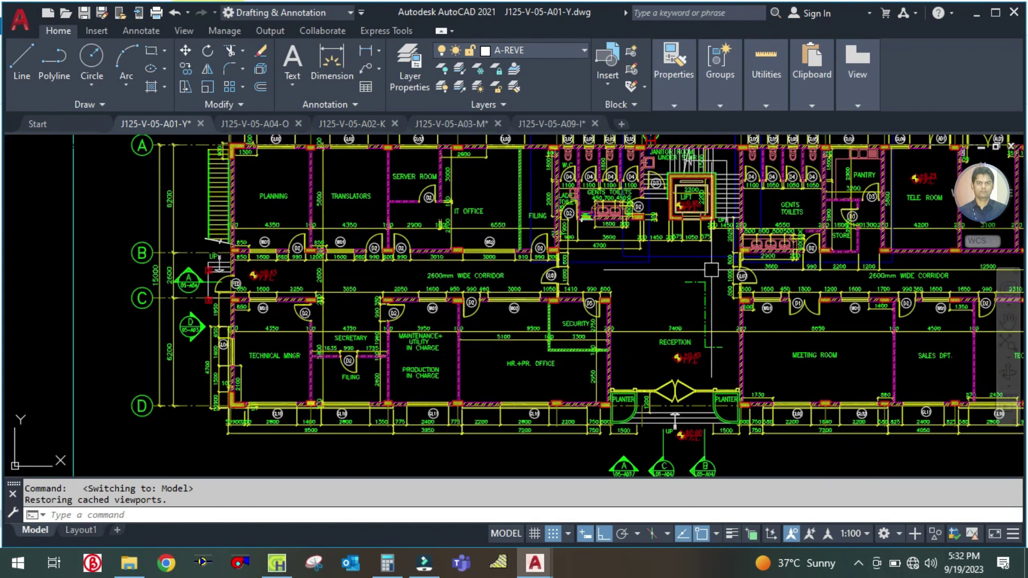
scroll(584, 274, up, 3)
scroll(557, 285, down, 1)
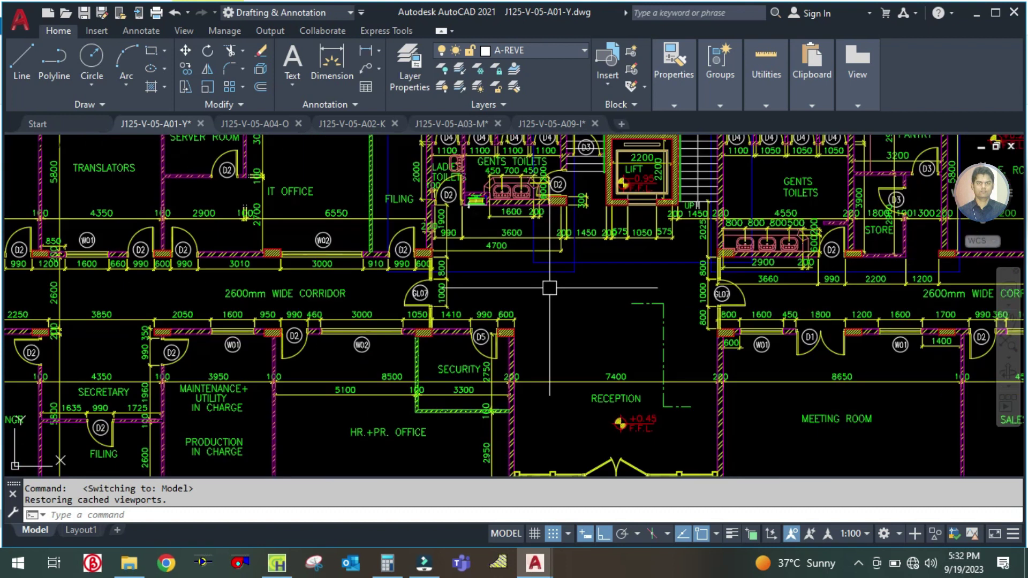
- Start an area measurement at the ground floor corridor's inner corner at grid C/1, beside the technical manager's room
key(Return)
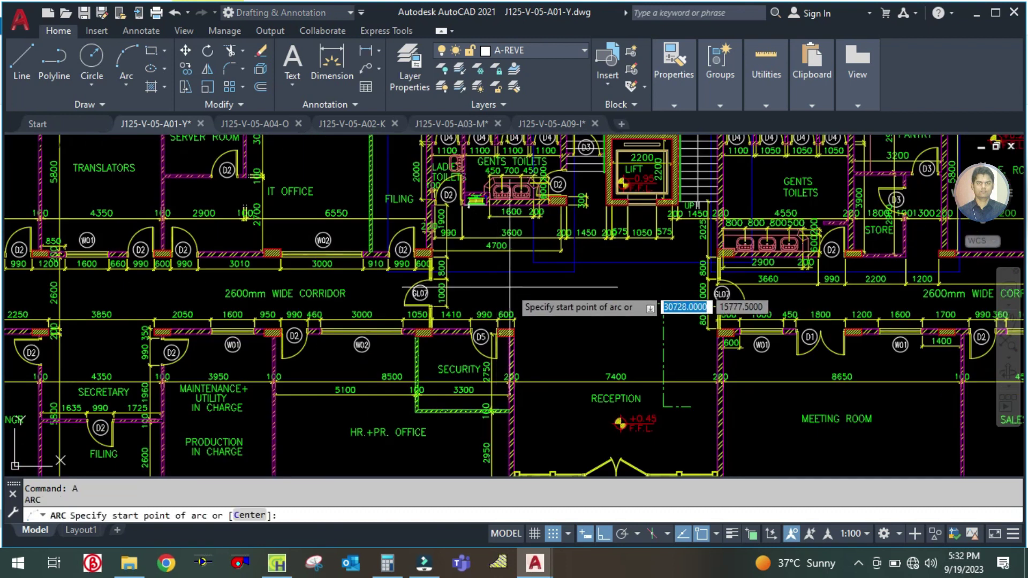
key(Escape)
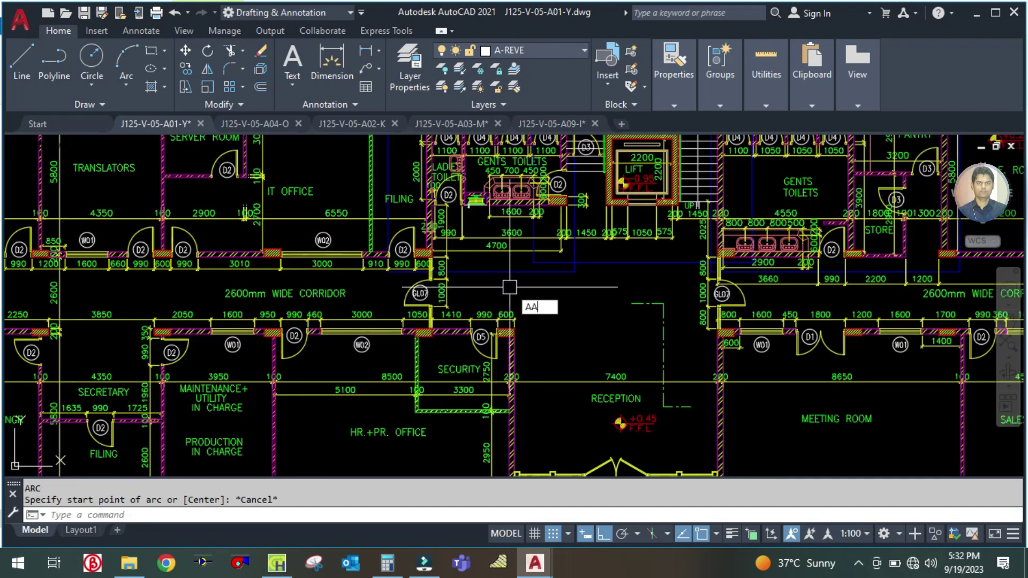
key(Return)
scroll(510, 287, down, 5)
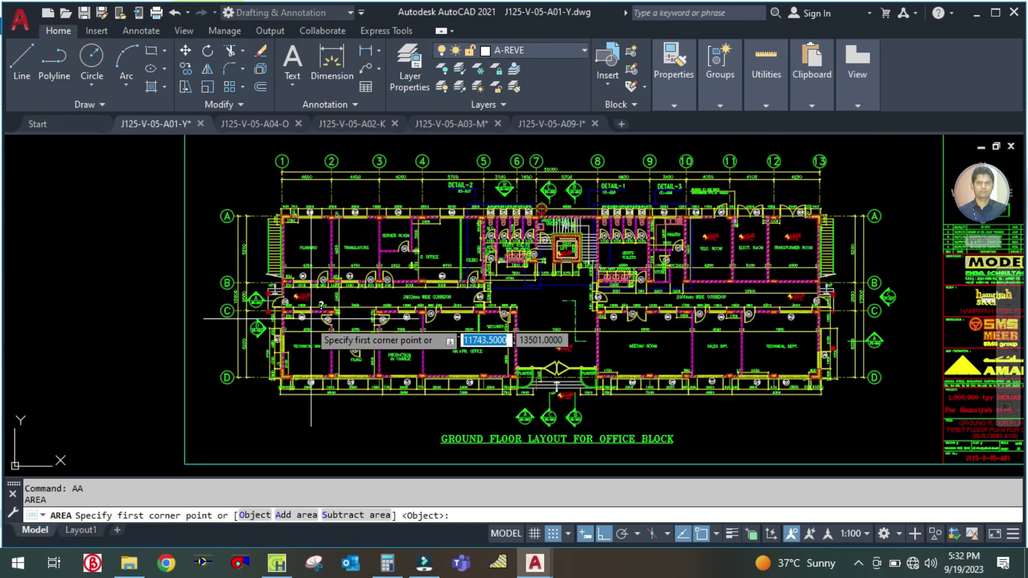
scroll(310, 319, up, 10)
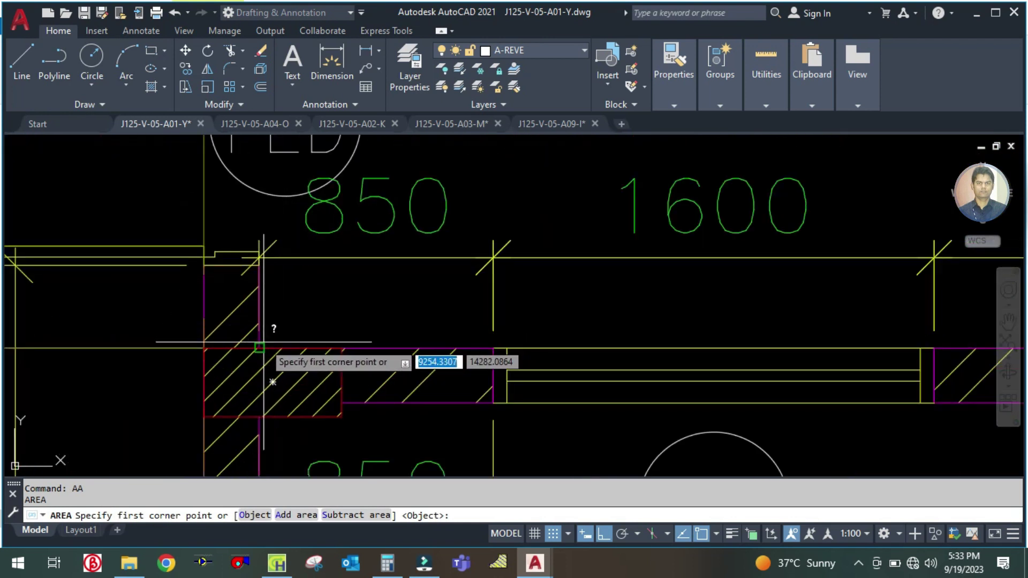
click(263, 342)
scroll(263, 342, down, 8)
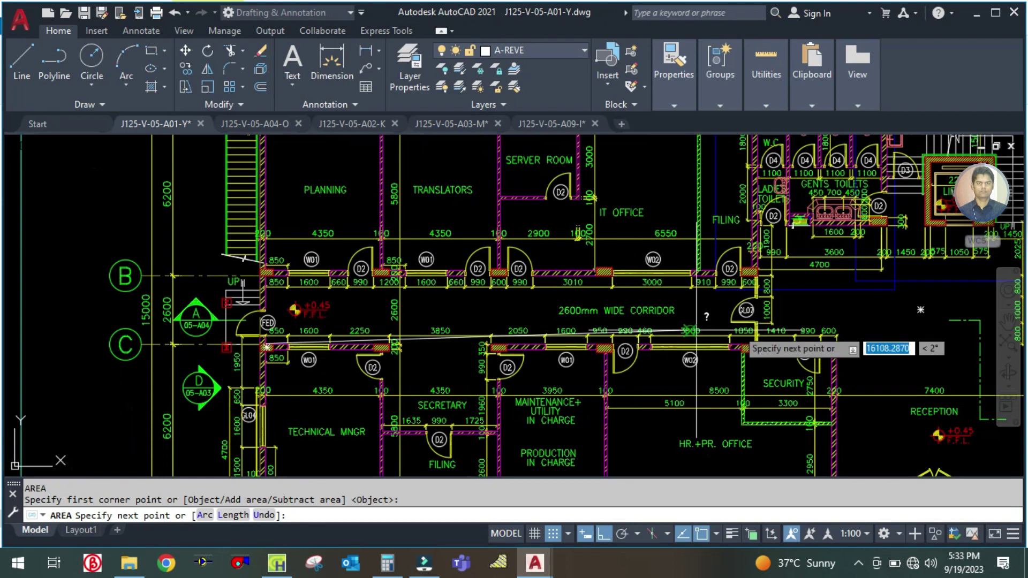
- Extend the area boundary along the corridor's grid C wall to its inner corner at the grid 13 end
scroll(696, 312, up, 3)
scroll(590, 326, down, 4)
scroll(819, 310, up, 7)
scroll(535, 348, down, 8)
scroll(589, 375, up, 8)
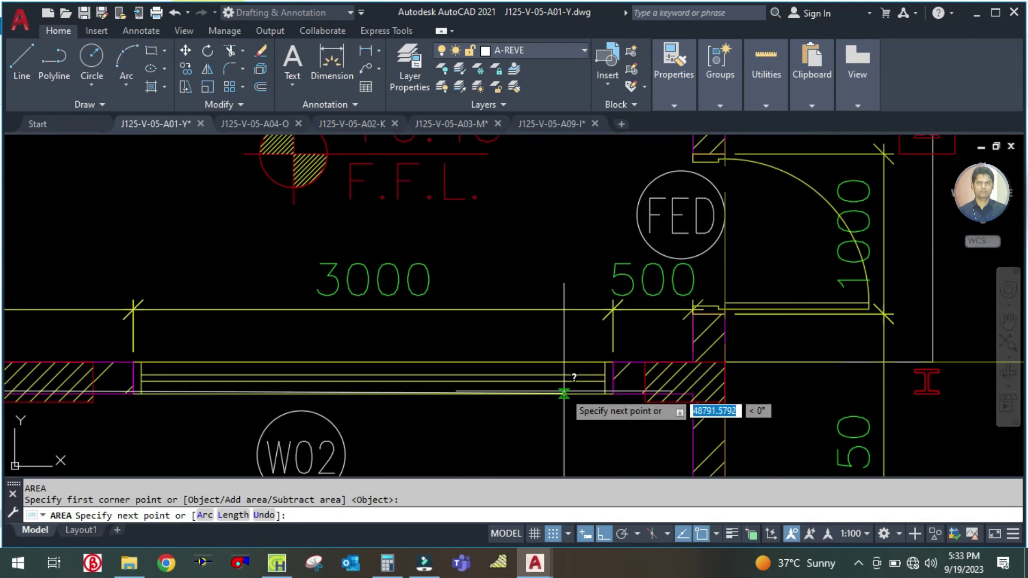
scroll(685, 382, up, 3)
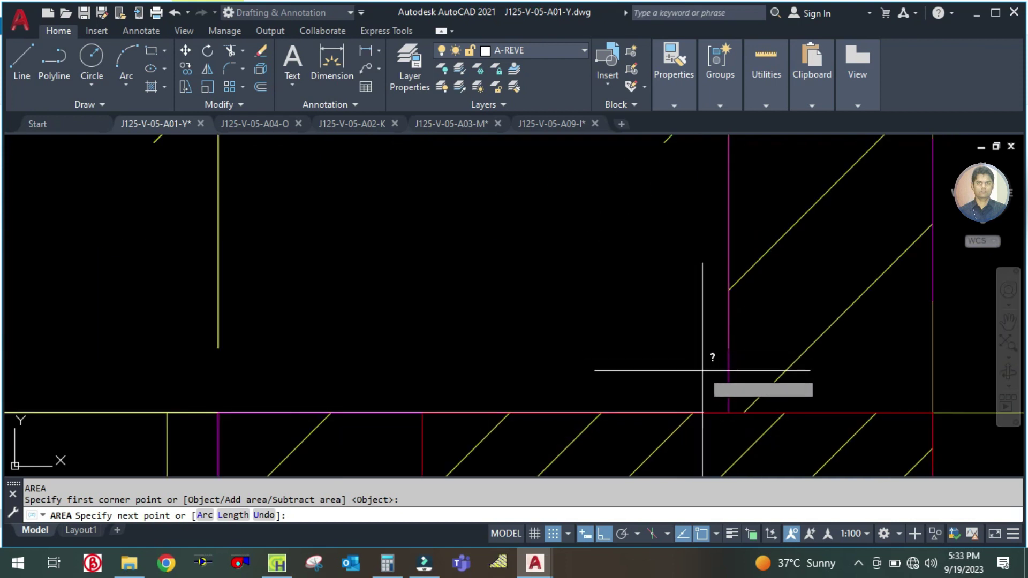
click(725, 410)
scroll(691, 343, down, 3)
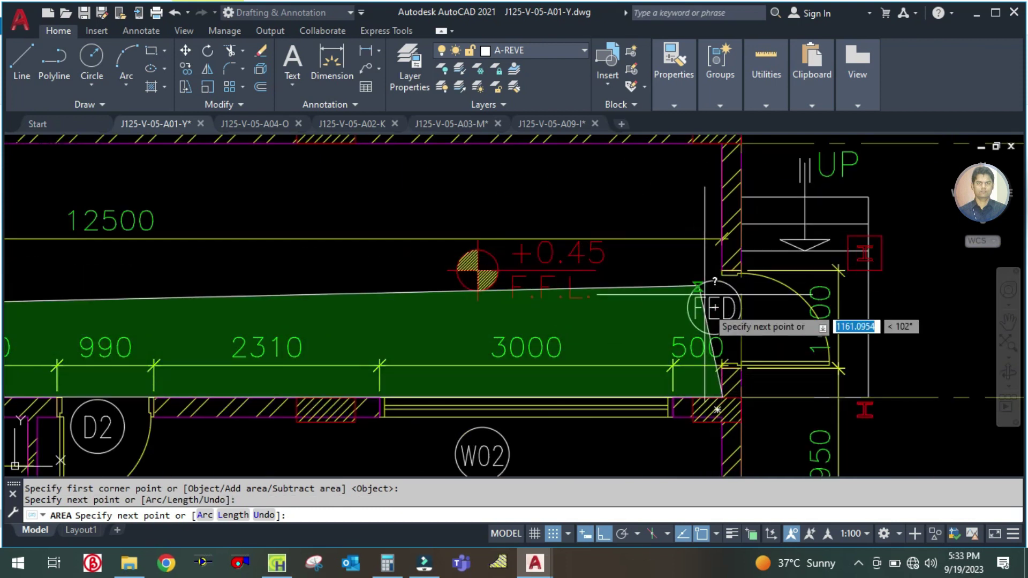
- Trace the area boundary across the corridor's grid 13 end and back along the grid B wall to the column at grid 8
scroll(709, 268, down, 2)
scroll(728, 315, up, 4)
scroll(729, 321, up, 2)
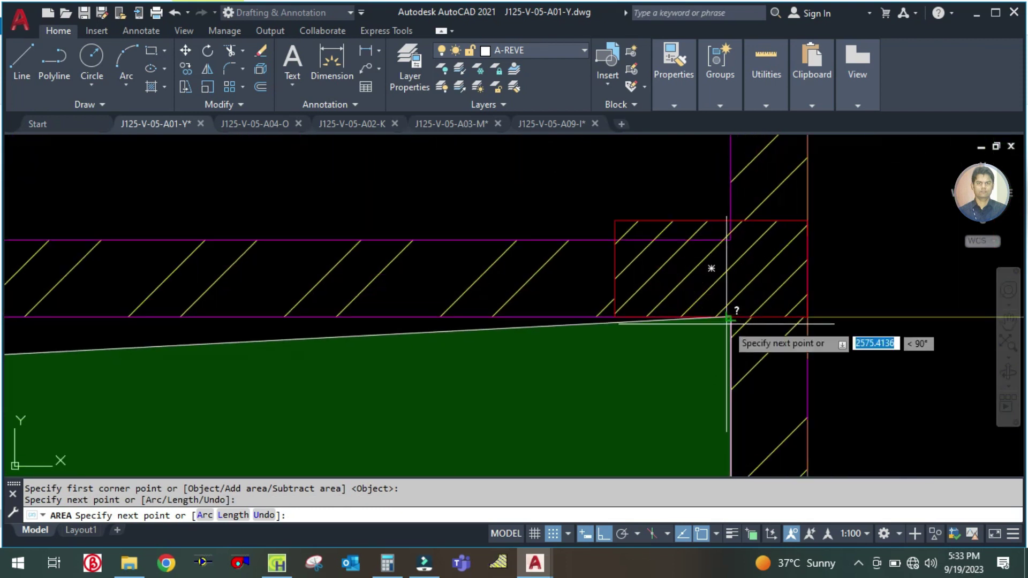
click(739, 323)
scroll(736, 322, down, 5)
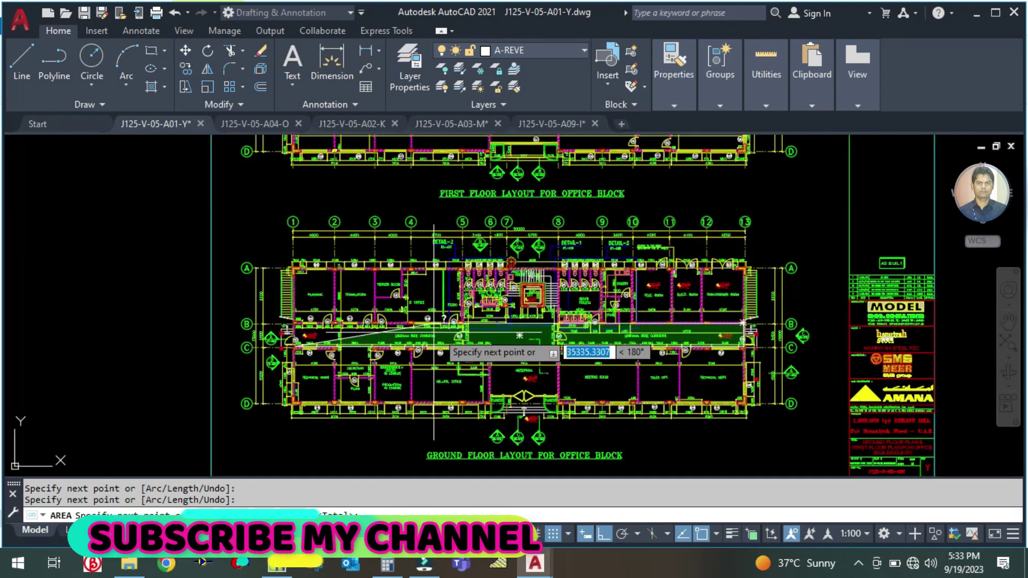
scroll(643, 354, up, 3)
scroll(661, 347, down, 1)
scroll(696, 348, down, 3)
scroll(589, 375, up, 8)
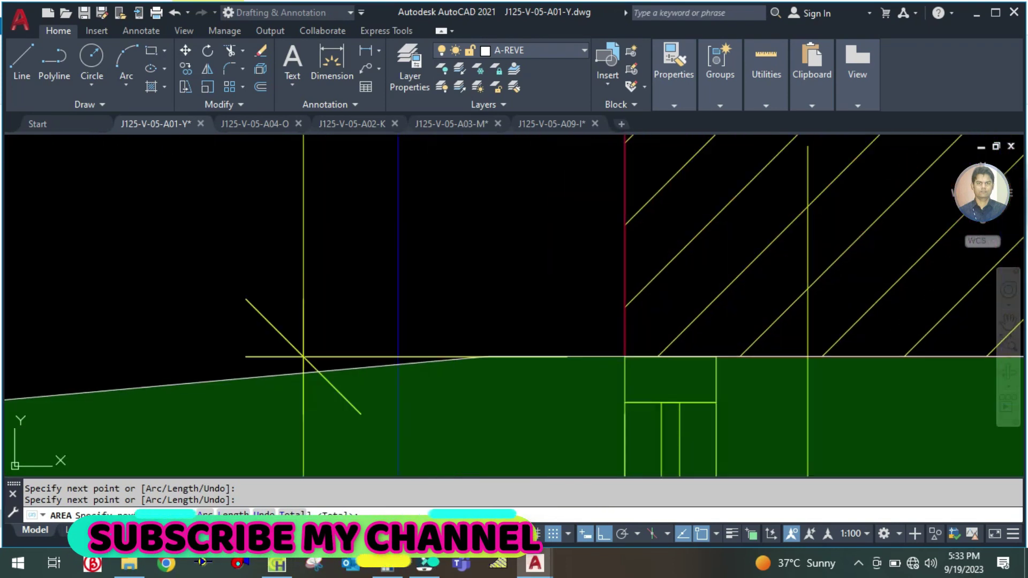
click(624, 356)
scroll(622, 355, down, 8)
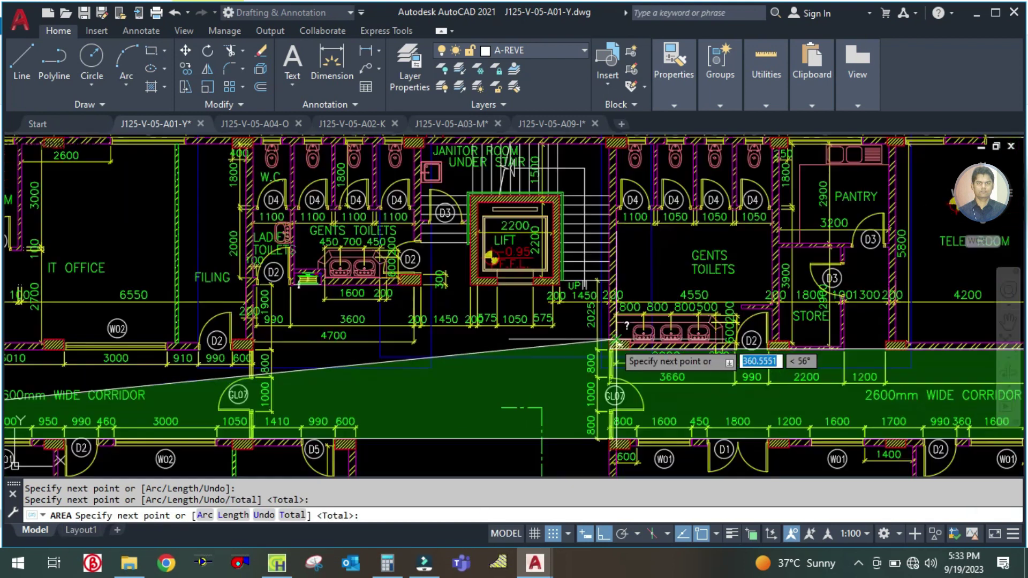
- Continue the area boundary up the gents toilets wall to the first stair line and across it to the lift shaft wall
scroll(623, 354, up, 5)
scroll(621, 359, up, 6)
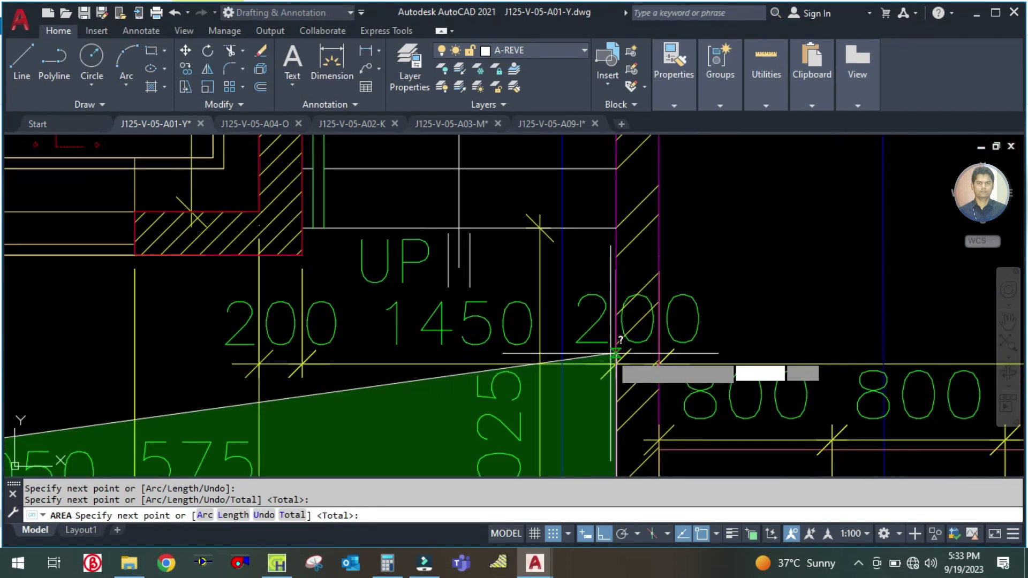
scroll(618, 365, down, 4)
scroll(617, 345, up, 2)
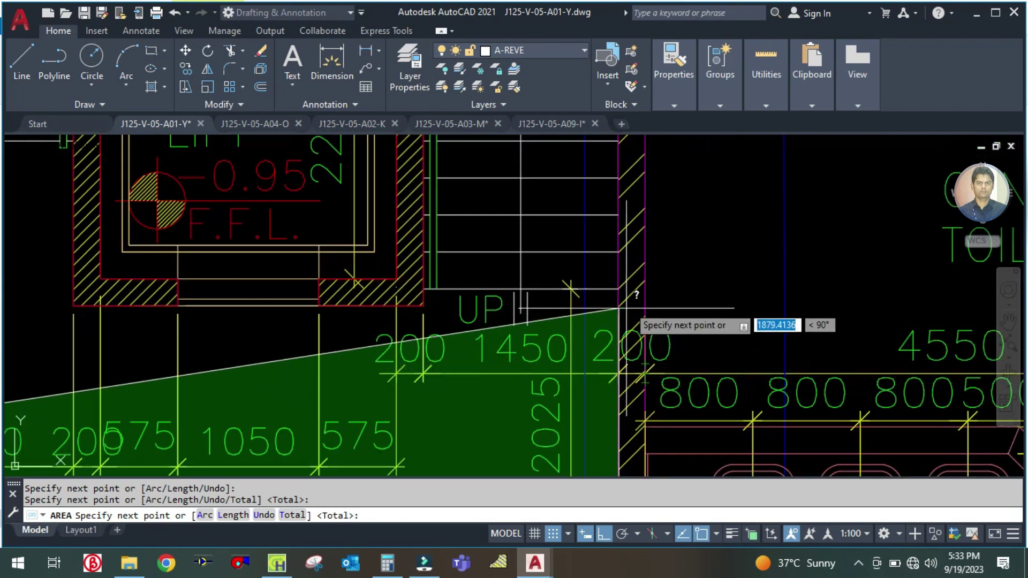
scroll(610, 351, down, 6)
scroll(605, 356, up, 5)
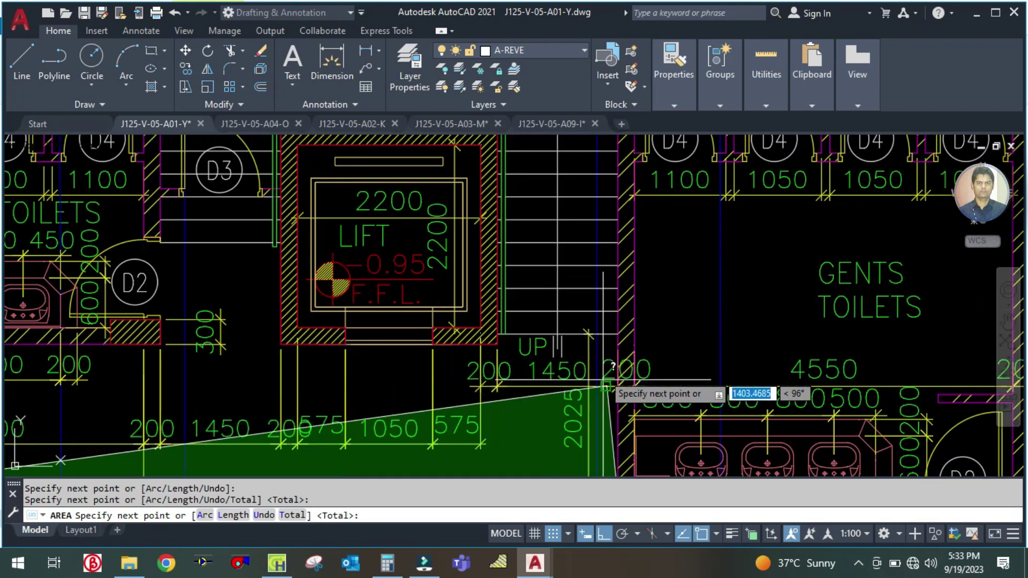
click(638, 272)
click(160, 272)
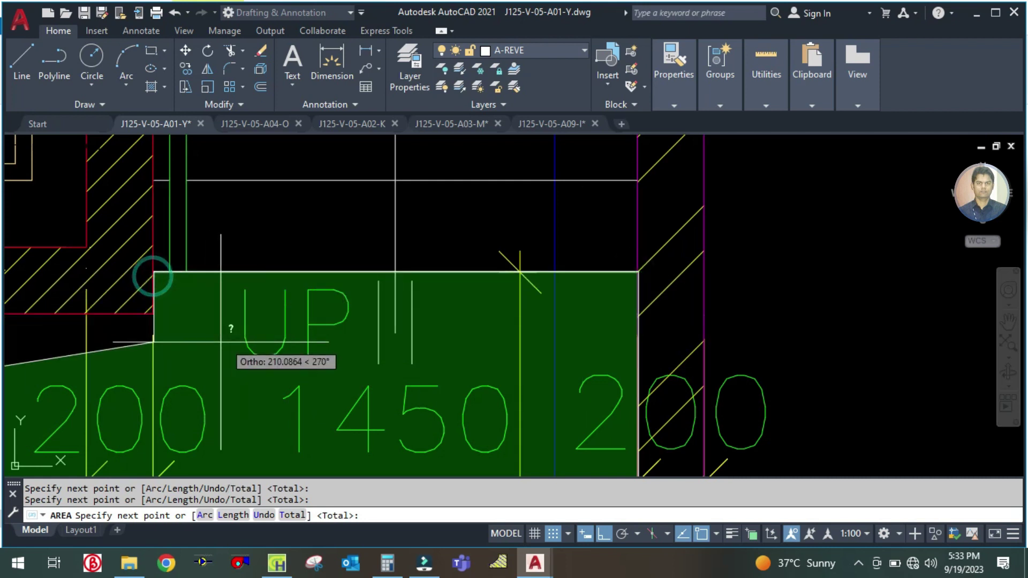
- Trace the area boundary around the lift shaft's front corner and along its front face to the opposite outer corner
scroll(215, 348, down, 4)
scroll(293, 374, up, 4)
scroll(354, 329, up, 5)
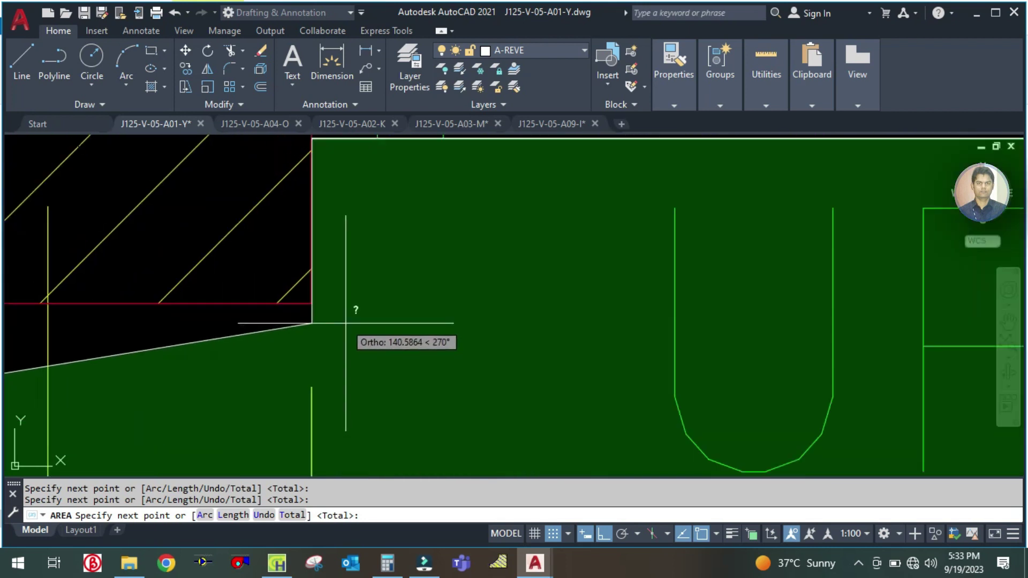
click(311, 302)
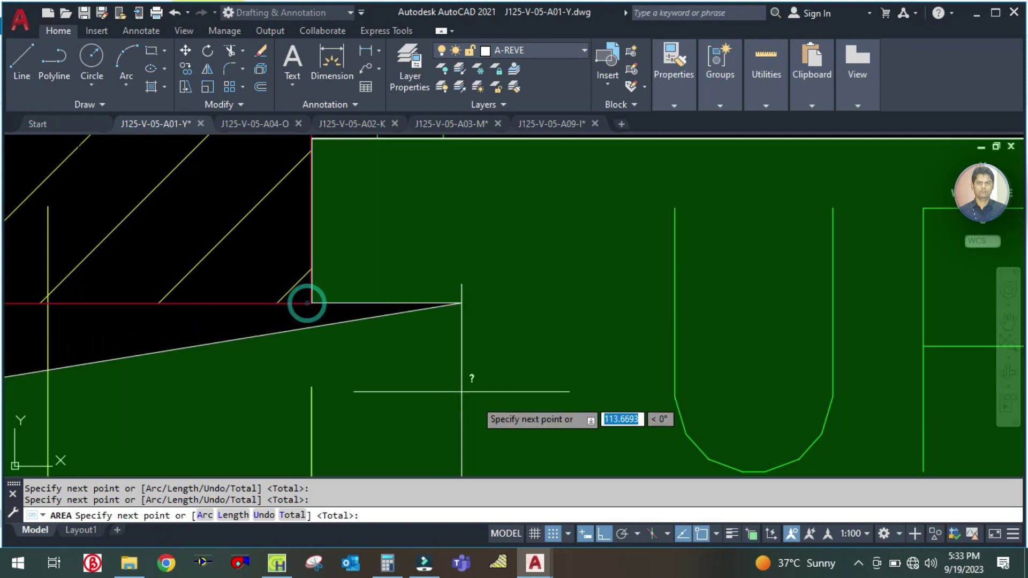
scroll(461, 385, down, 5)
scroll(299, 399, up, 3)
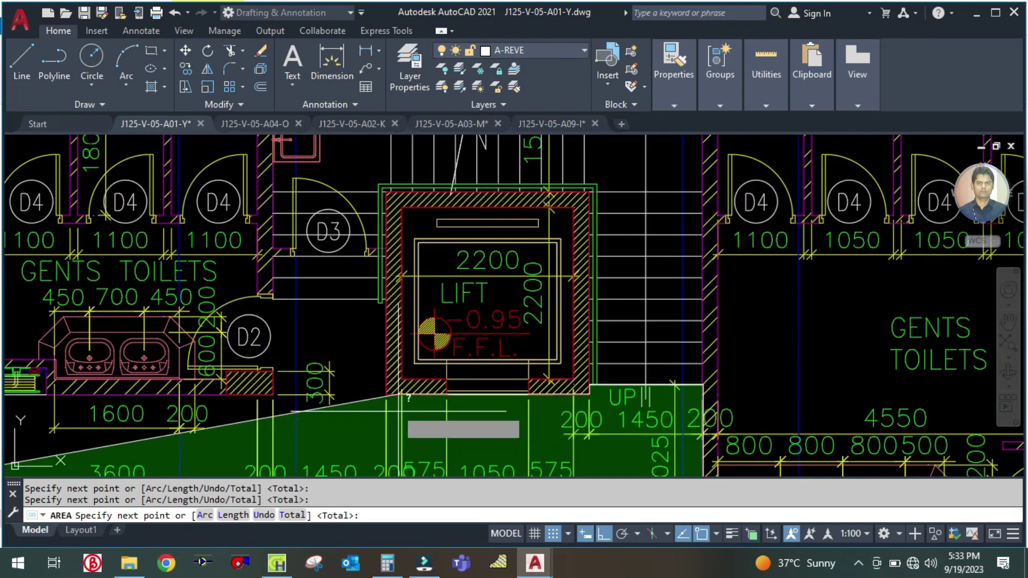
scroll(378, 396, up, 4)
click(412, 355)
scroll(411, 355, down, 6)
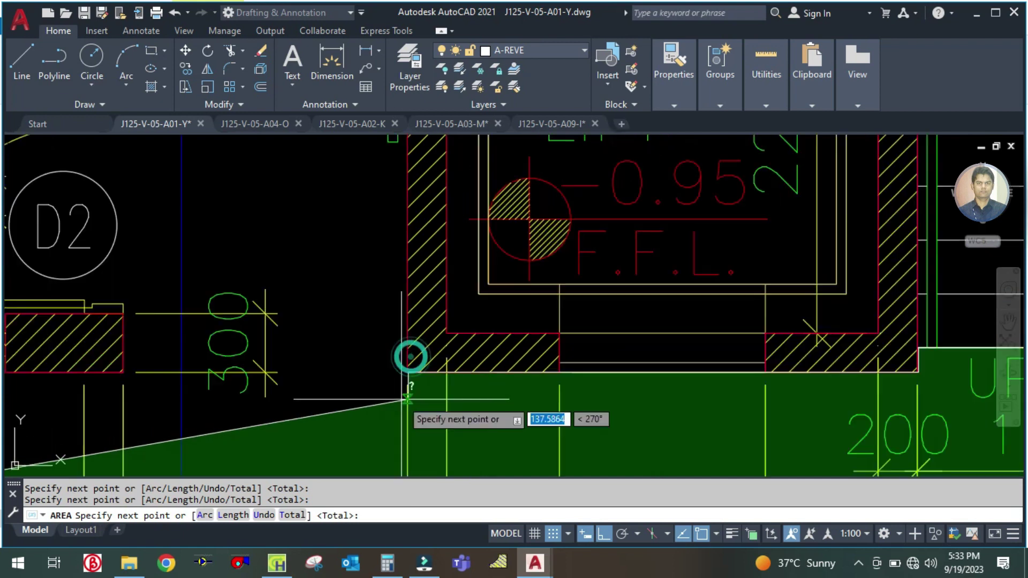
- Continue the area boundary from the lift across the 1450 mm opening and along the toilet fronts towards the ladies toilets' side wall
scroll(447, 324, up, 4)
scroll(447, 324, down, 5)
scroll(418, 413, up, 6)
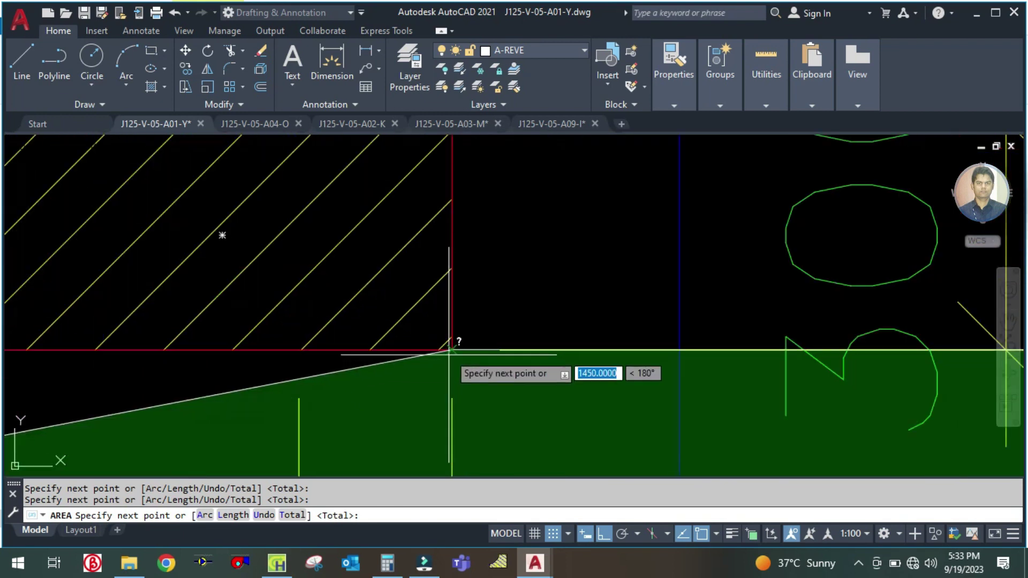
scroll(458, 348, down, 3)
scroll(457, 348, down, 5)
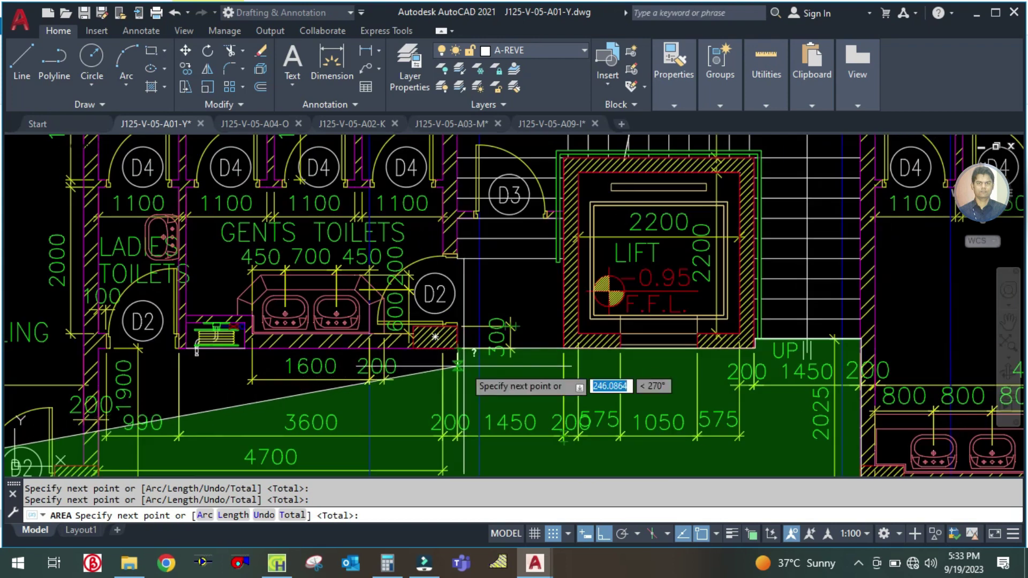
scroll(471, 366, up, 5)
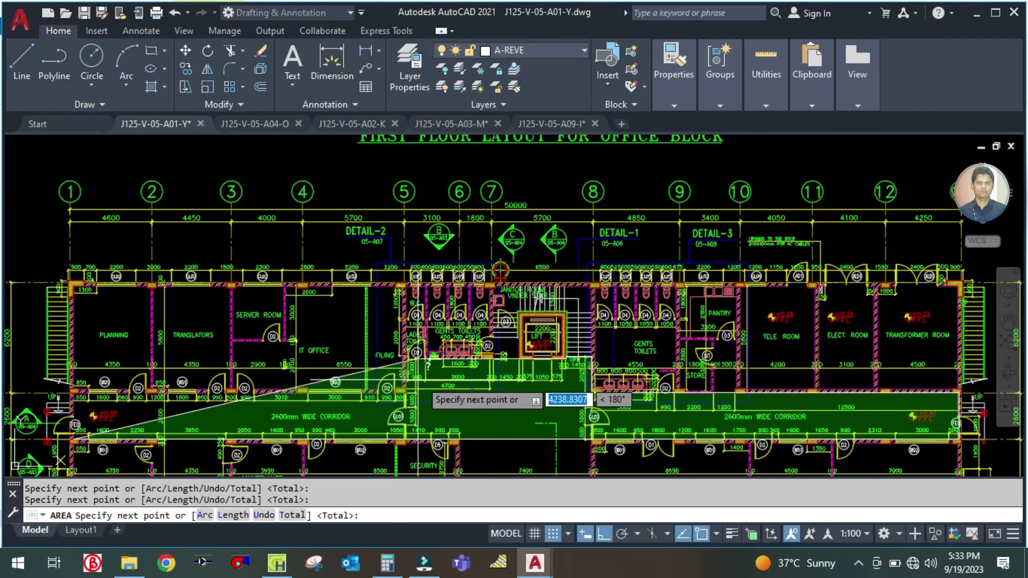
scroll(321, 270, up, 4)
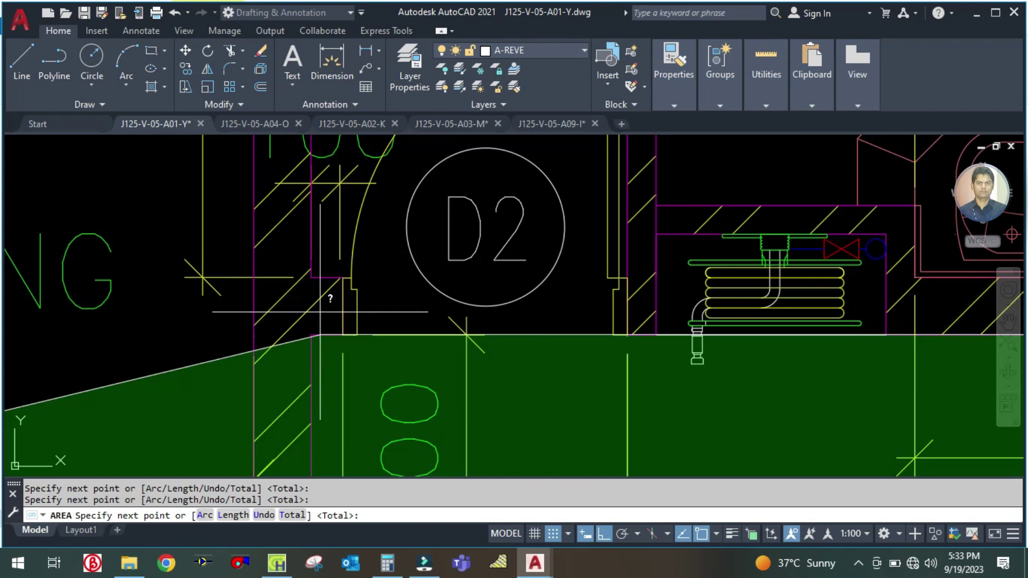
- Trace the area boundary down the filing room wall and along the corridor's grid B wall to grid 1, completing the corridor area measurement
scroll(322, 338, down, 4)
scroll(333, 370, up, 6)
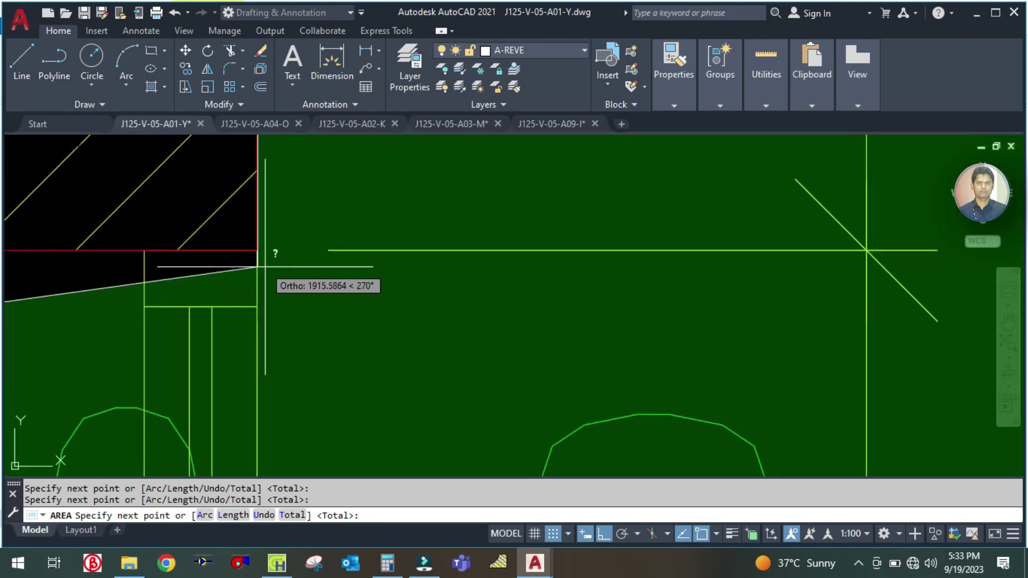
scroll(449, 400, down, 8)
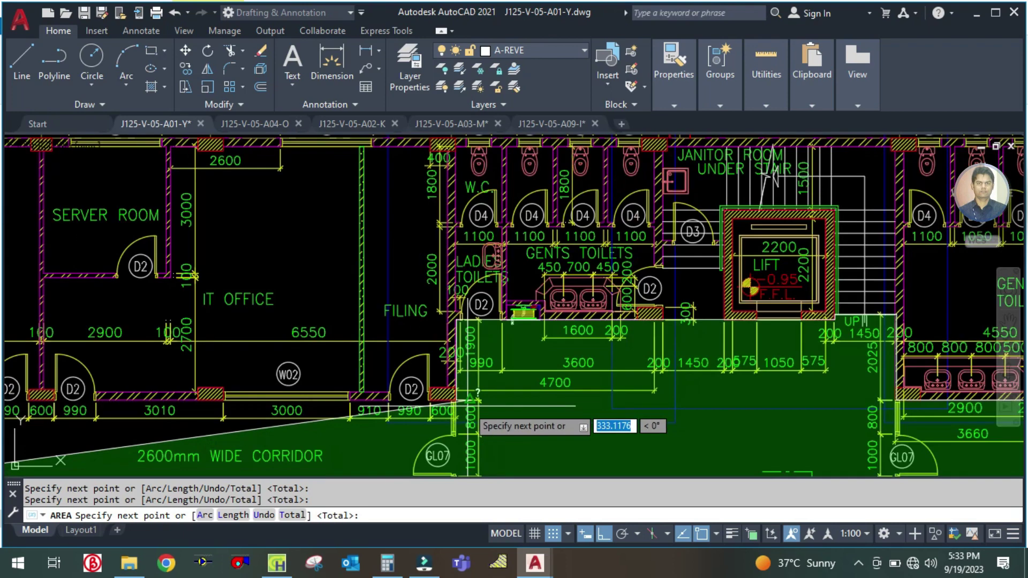
scroll(289, 407, up, 10)
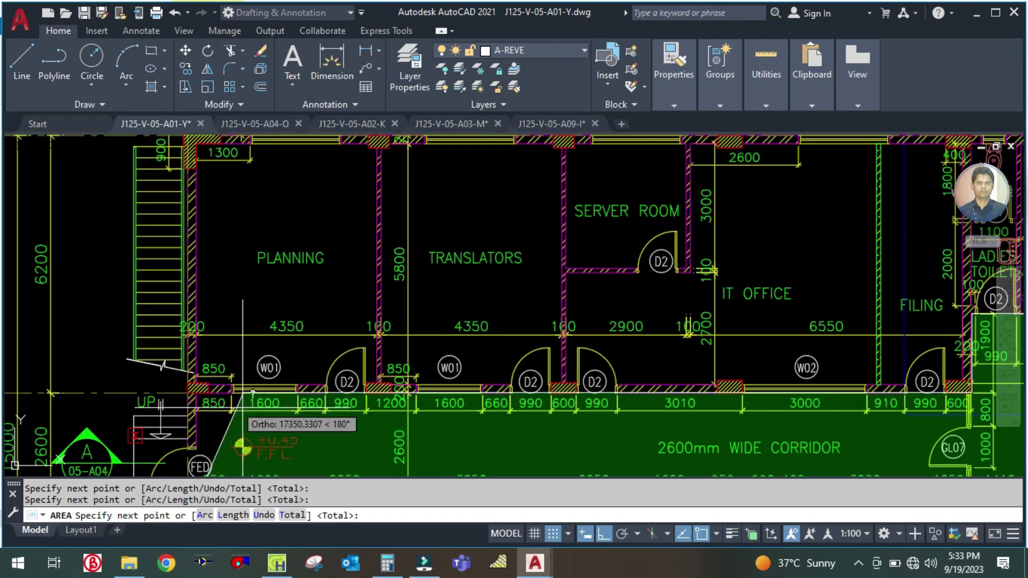
scroll(125, 378, up, 4)
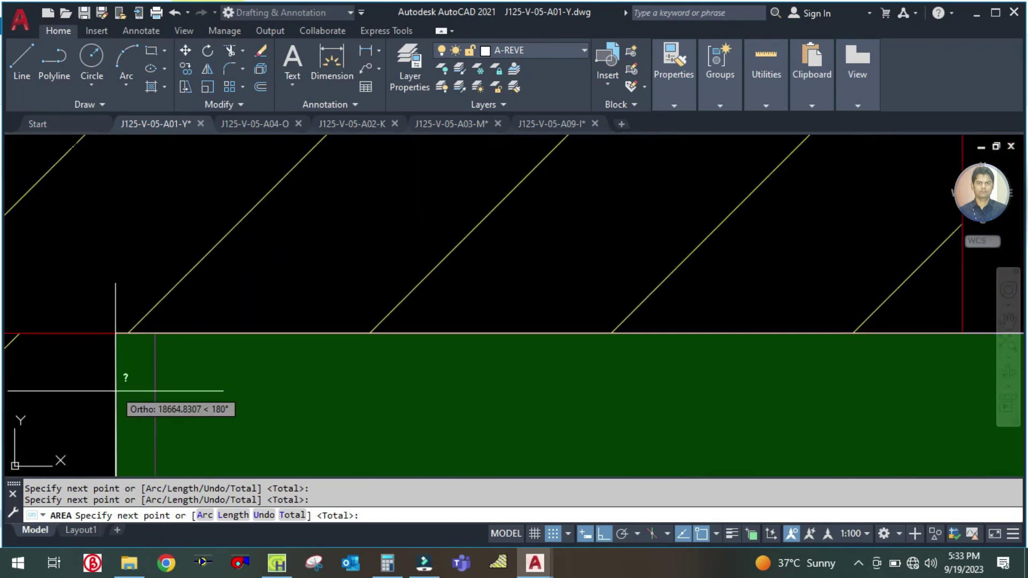
click(212, 354)
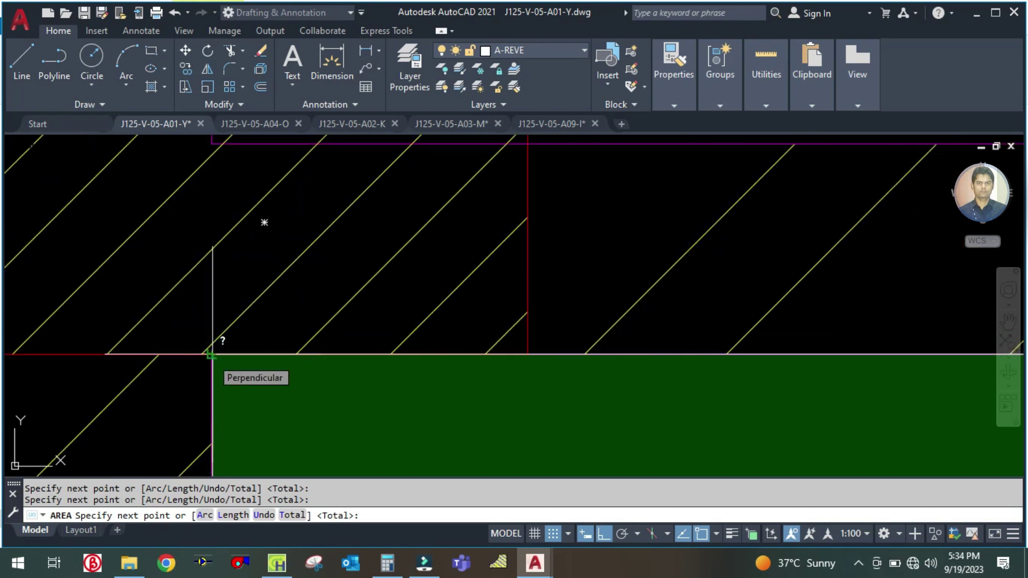
key(Return)
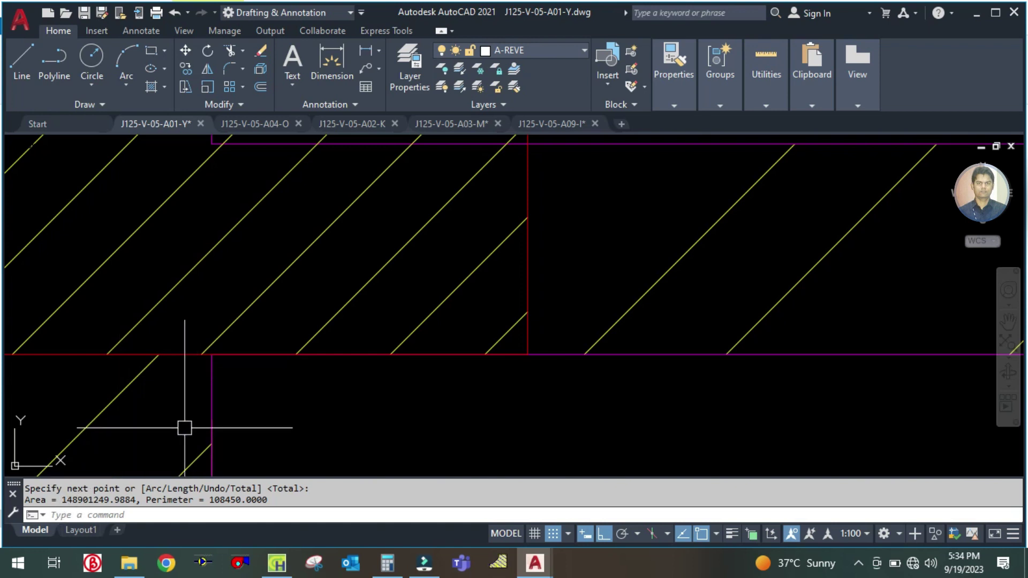
scroll(404, 355, down, 3)
scroll(423, 360, down, 3)
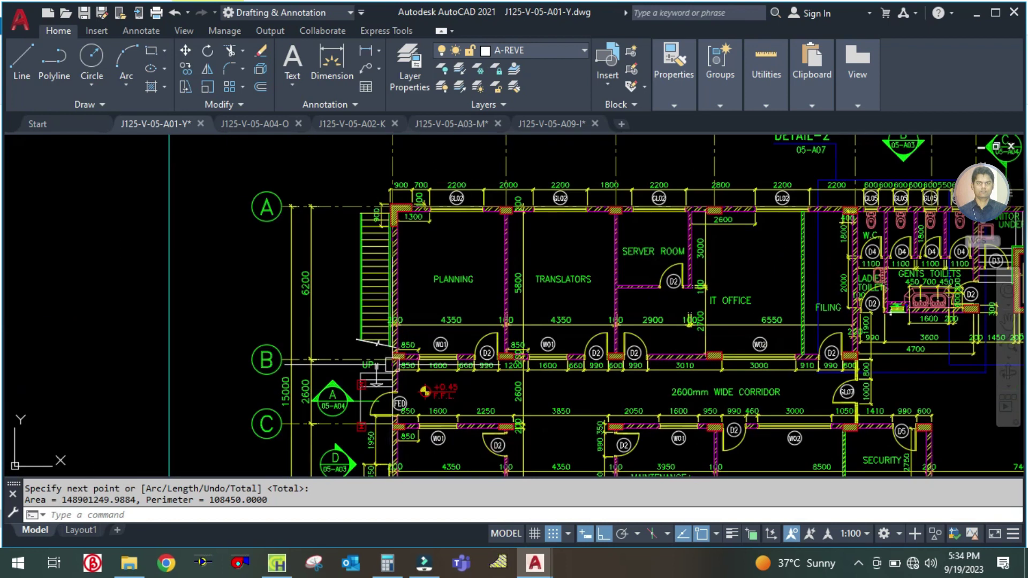
scroll(419, 466, down, 2)
scroll(418, 466, up, 3)
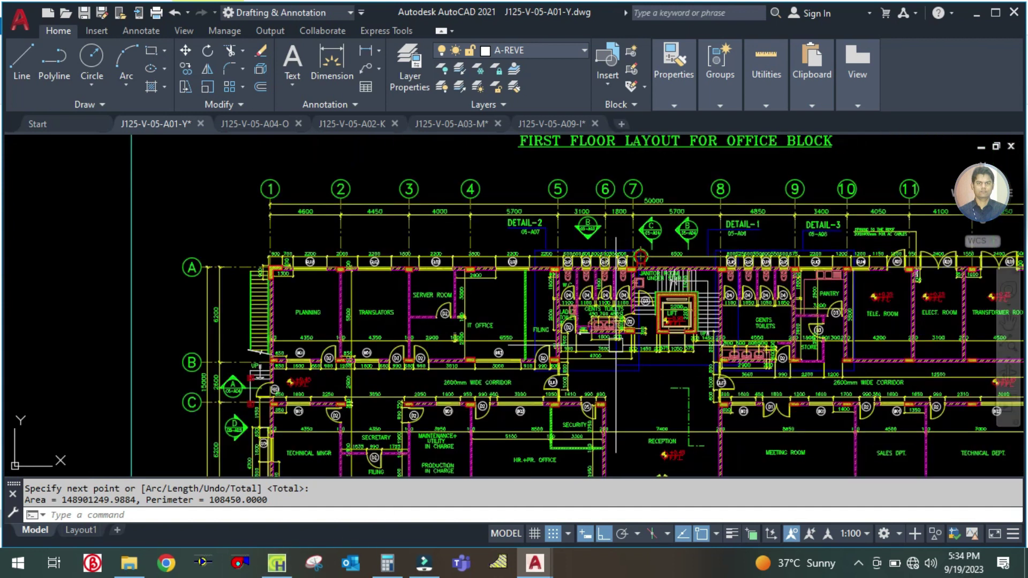
scroll(270, 467, down, 1)
- Switch to HAP and set the GF-CORRIDOR space's floor area to 14.8 m²
click(277, 565)
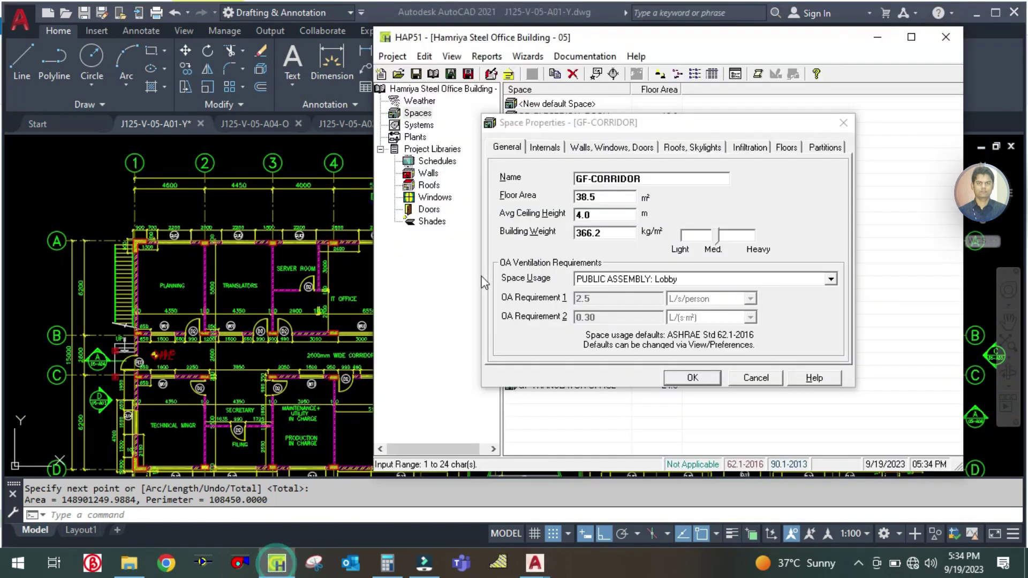
double_click(600, 196)
text(14.8)
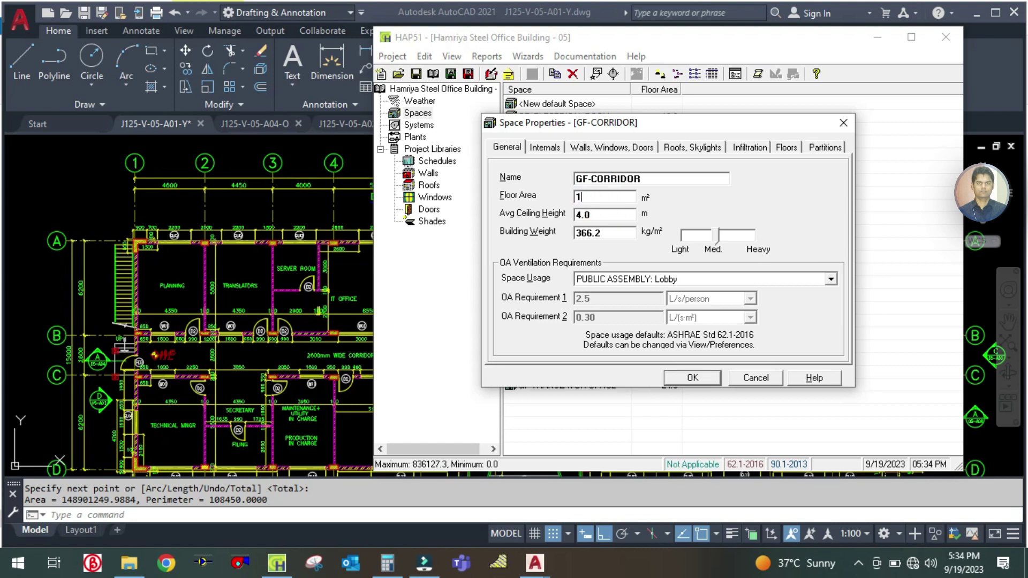
click(501, 151)
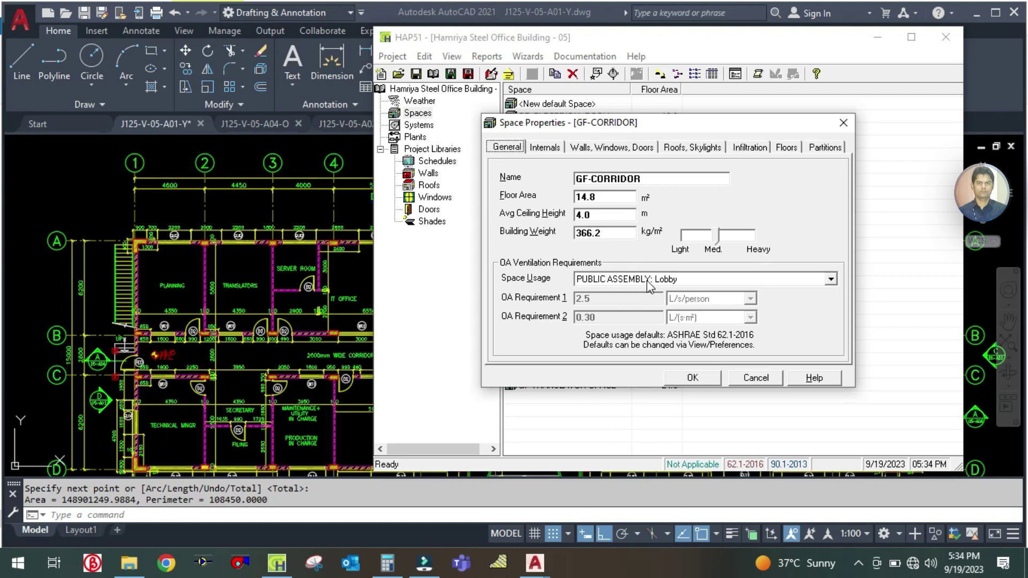
- Set the GF-CORRIDOR space usage to GENERAL: Corridor for the outdoor air ventilation requirements
click(664, 278)
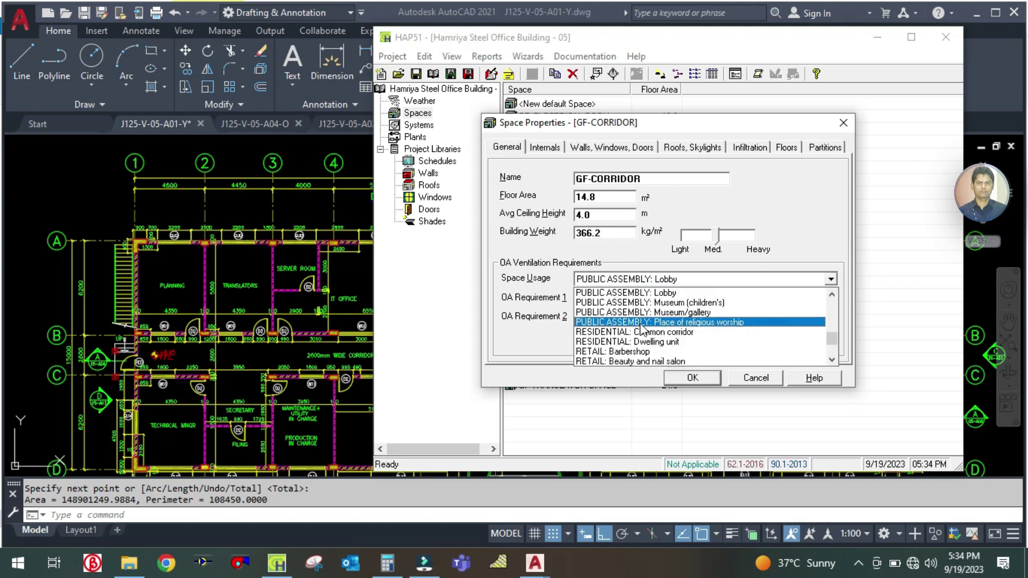
scroll(642, 342, up, 10)
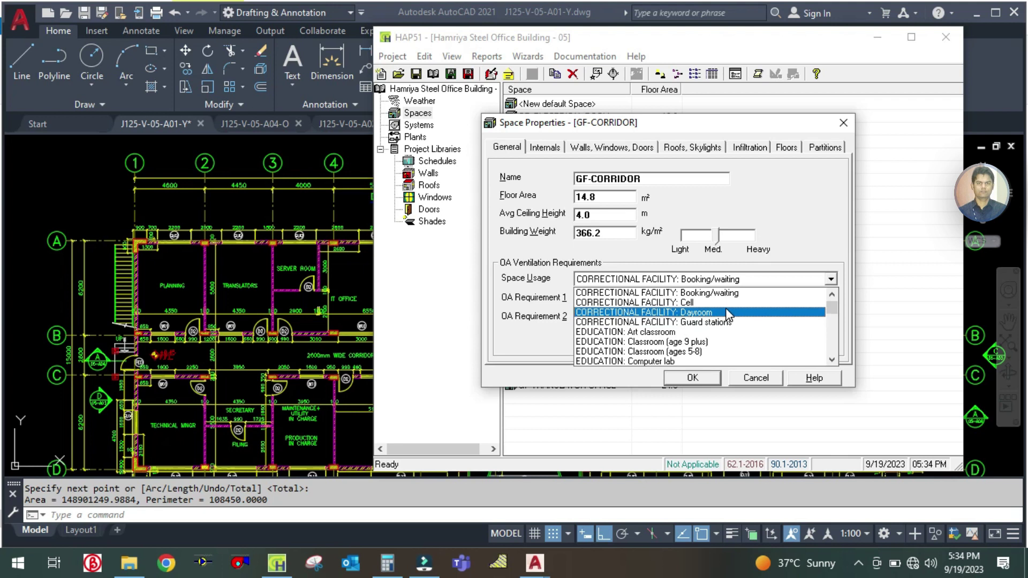
scroll(676, 347, down, 1)
scroll(676, 349, down, 3)
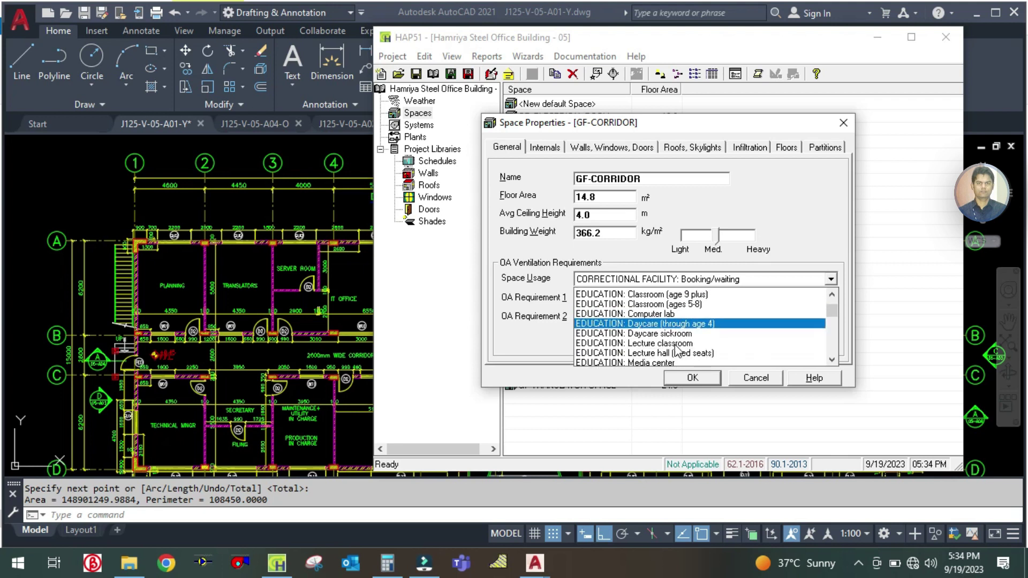
scroll(676, 323, down, 3)
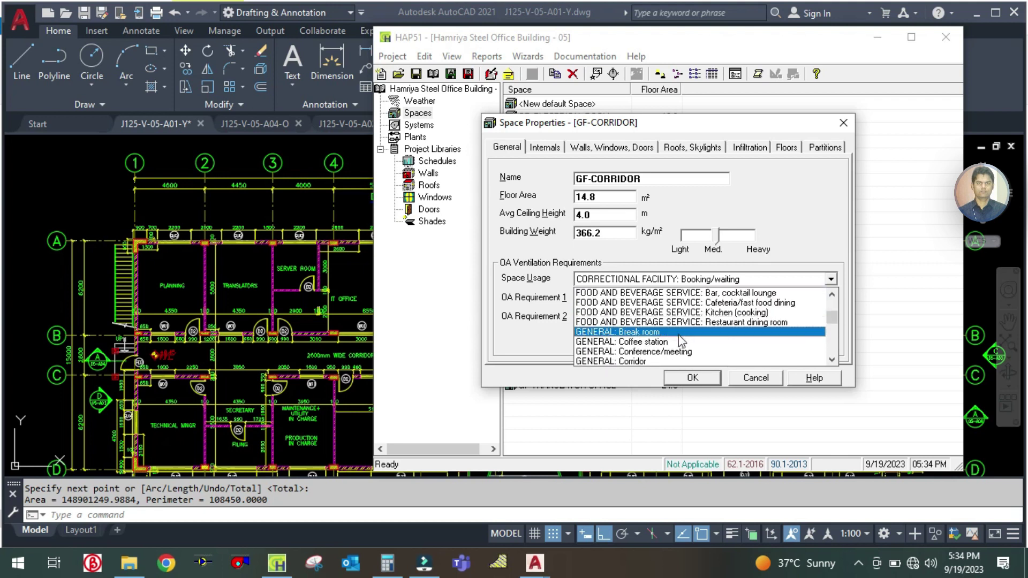
click(639, 362)
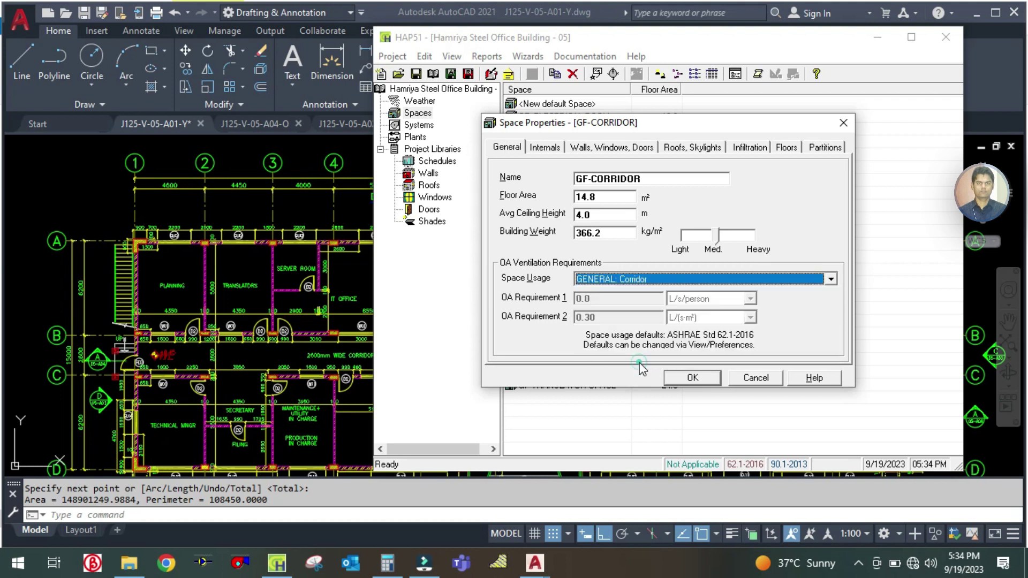
- Check the corridor for seating in AutoCAD's J125-V-05-A09 furniture layout, and set the space's occupancy to 0 people in HAP
click(551, 147)
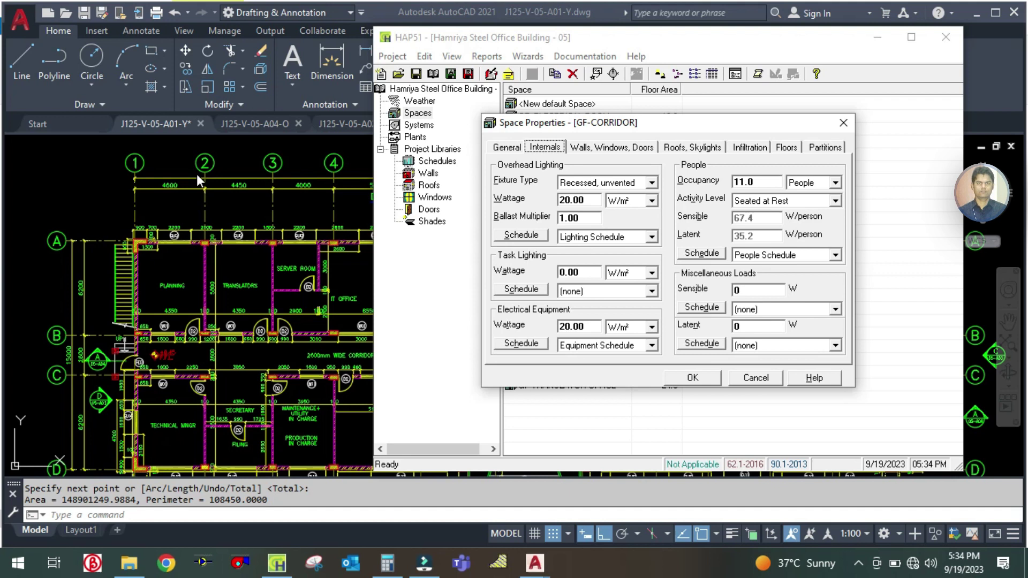
click(243, 140)
click(524, 128)
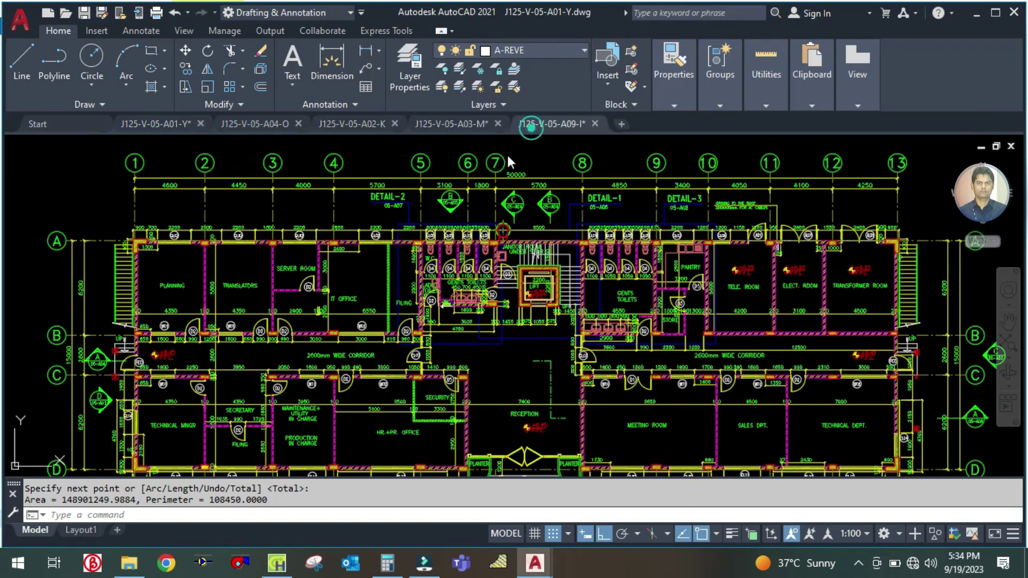
scroll(503, 225, down, 5)
scroll(501, 224, up, 4)
drag(453, 461, 481, 395)
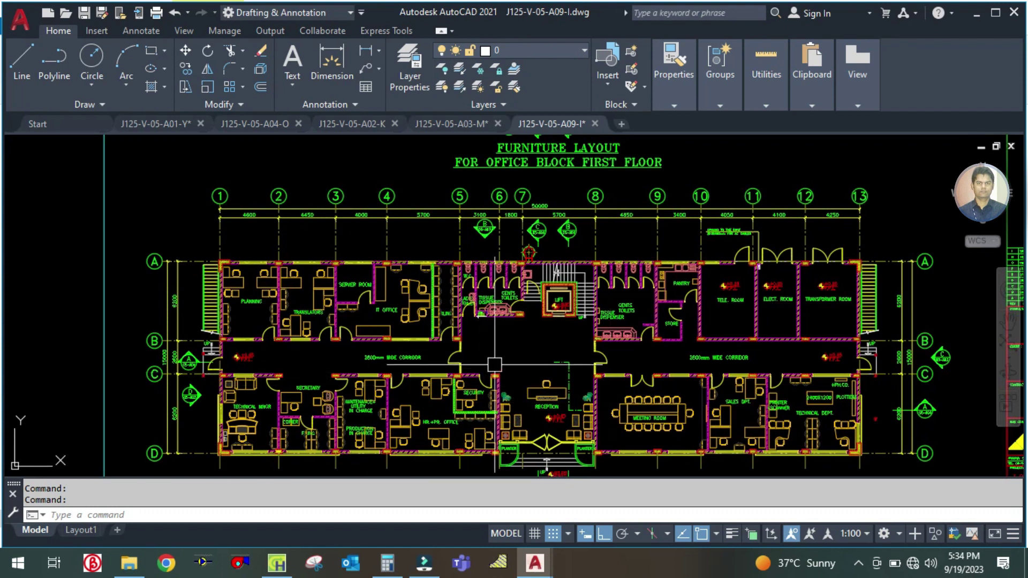
click(277, 562)
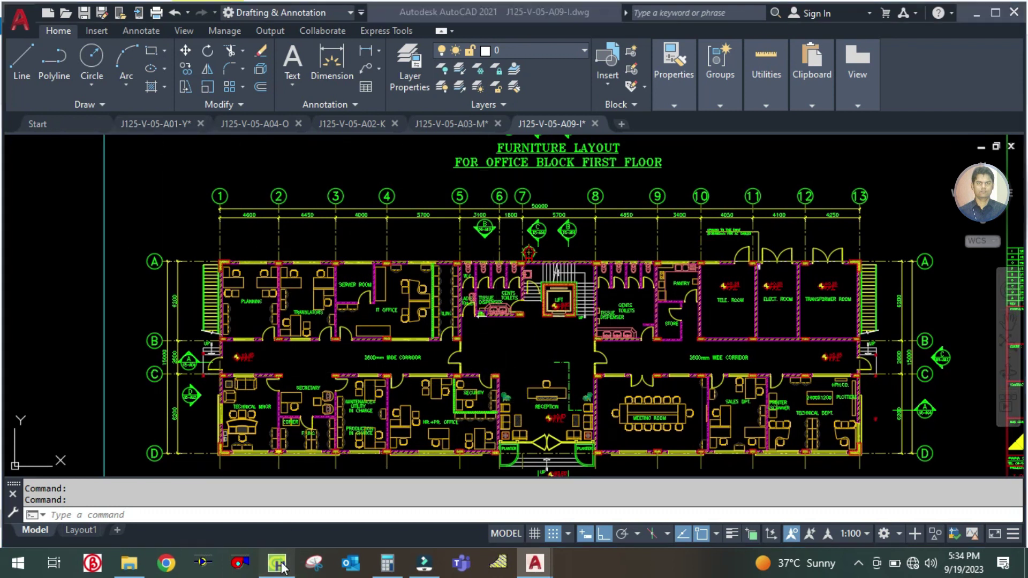
double_click(774, 179)
text(0)
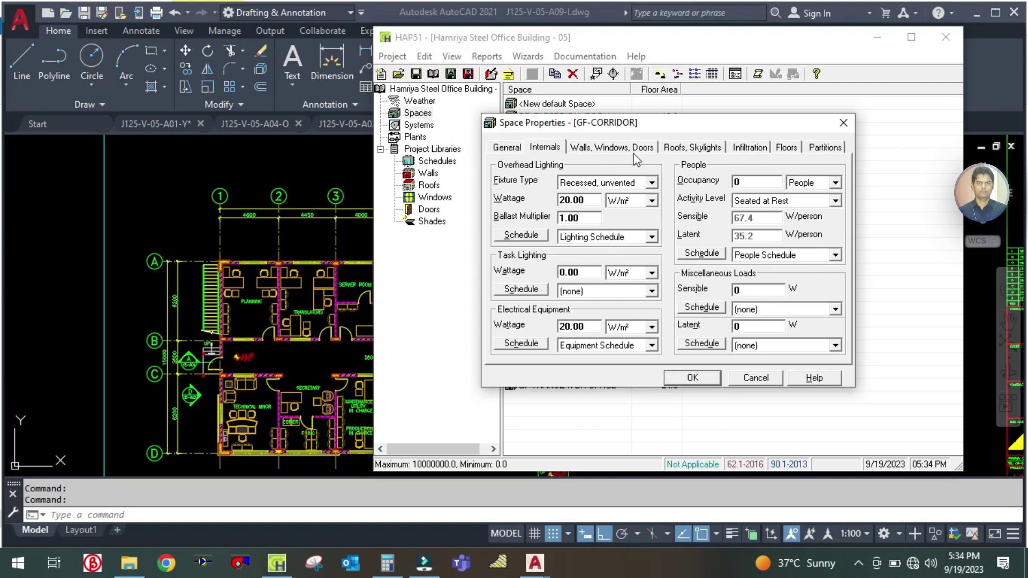
- Examine the ground floor plan in the J125-V-05-A01 drawing for the north direction, the corridor's end walls and its exterior doors
click(583, 147)
click(207, 267)
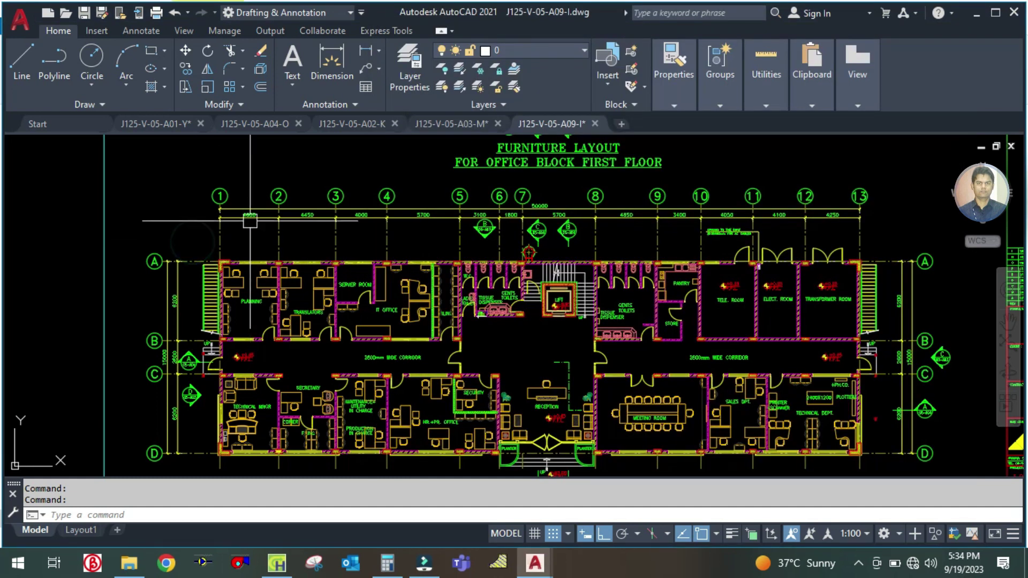
click(153, 124)
scroll(367, 236, down, 5)
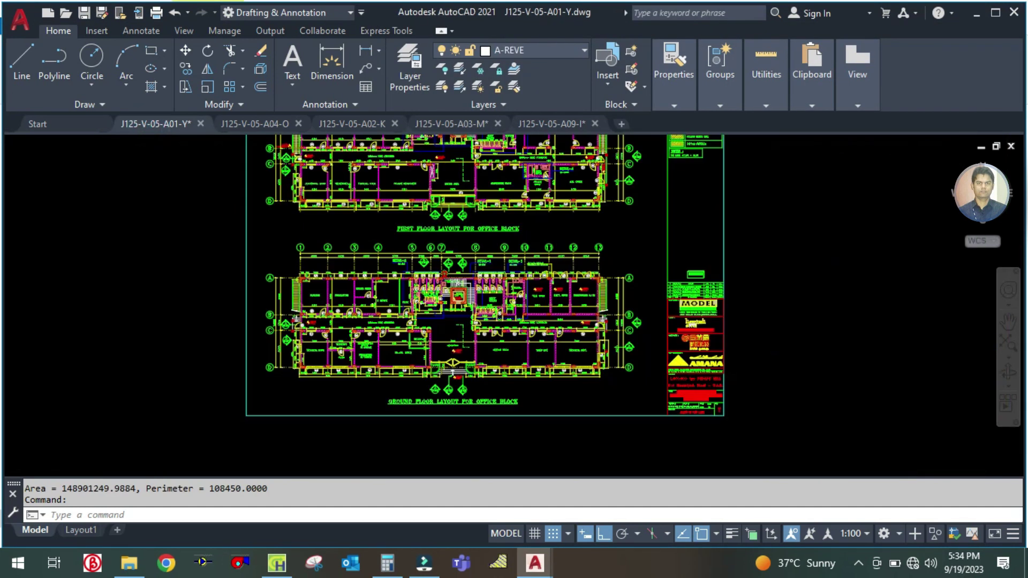
scroll(342, 337, up, 4)
drag(342, 337, 345, 223)
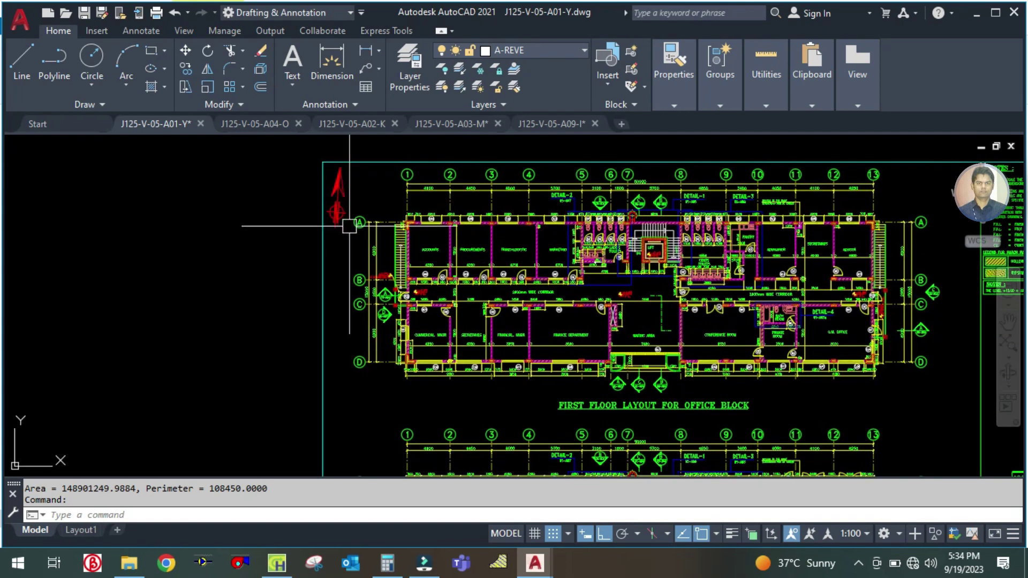
drag(382, 379, 377, 267)
right_click(377, 268)
click(342, 331)
key(Escape)
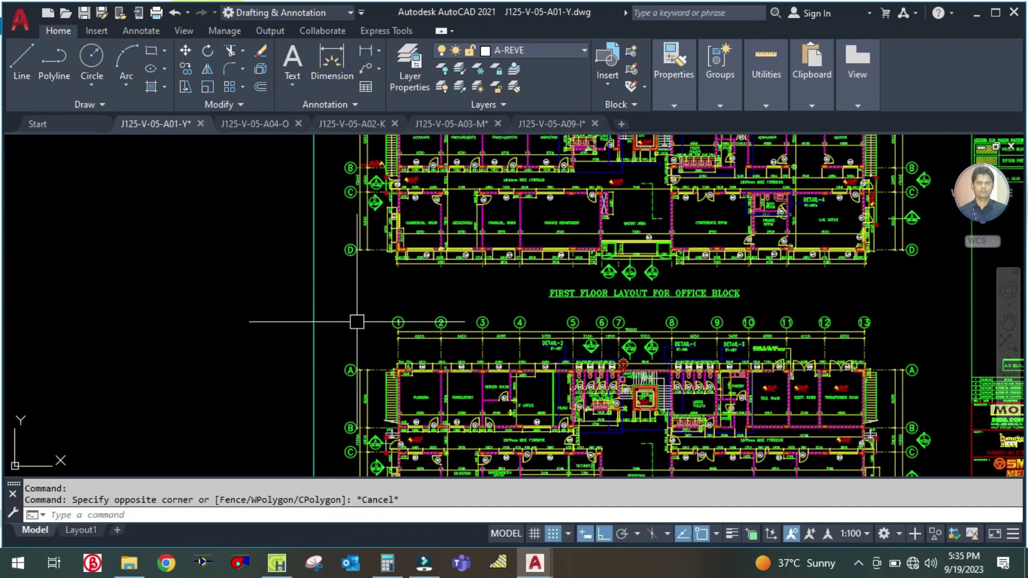
drag(356, 317, 300, 236)
scroll(391, 388, up, 4)
scroll(306, 316, up, 2)
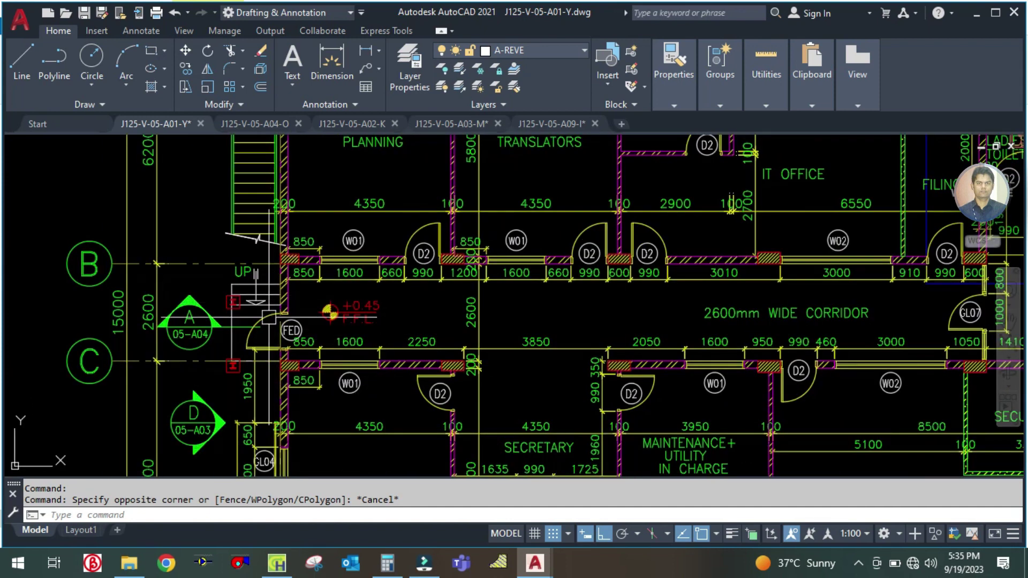
scroll(278, 316, down, 5)
drag(632, 322, 525, 323)
scroll(158, 330, up, 6)
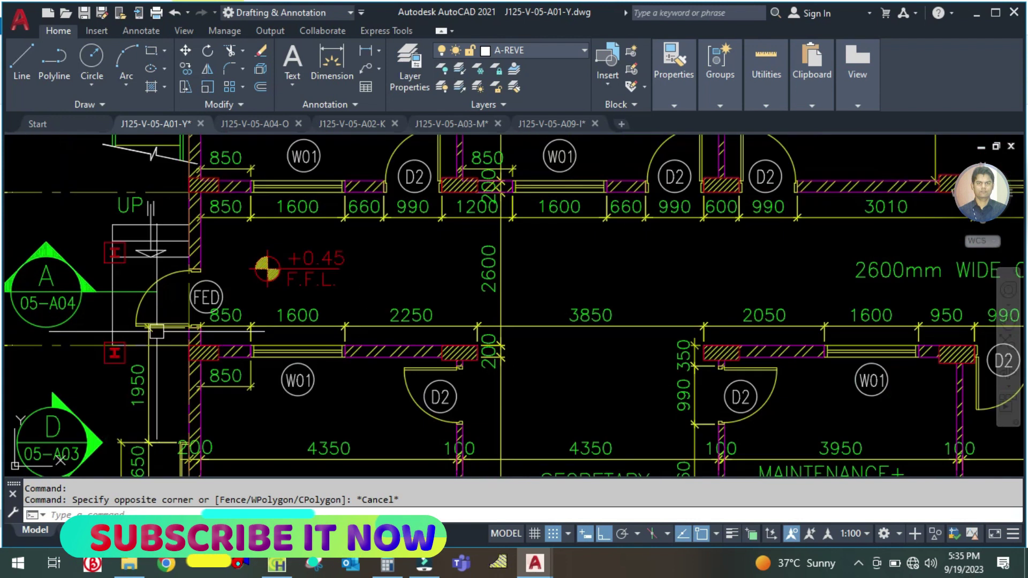
scroll(165, 333, down, 4)
- Return to HAP and set the corridor's first wall exposure to E and the second to W
key(alt+Tab)
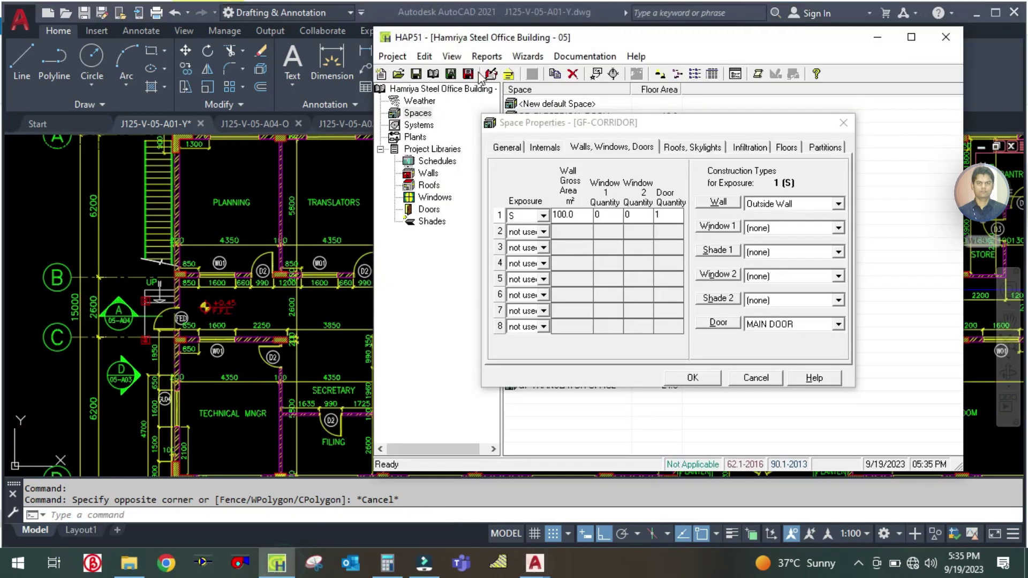
click(544, 214)
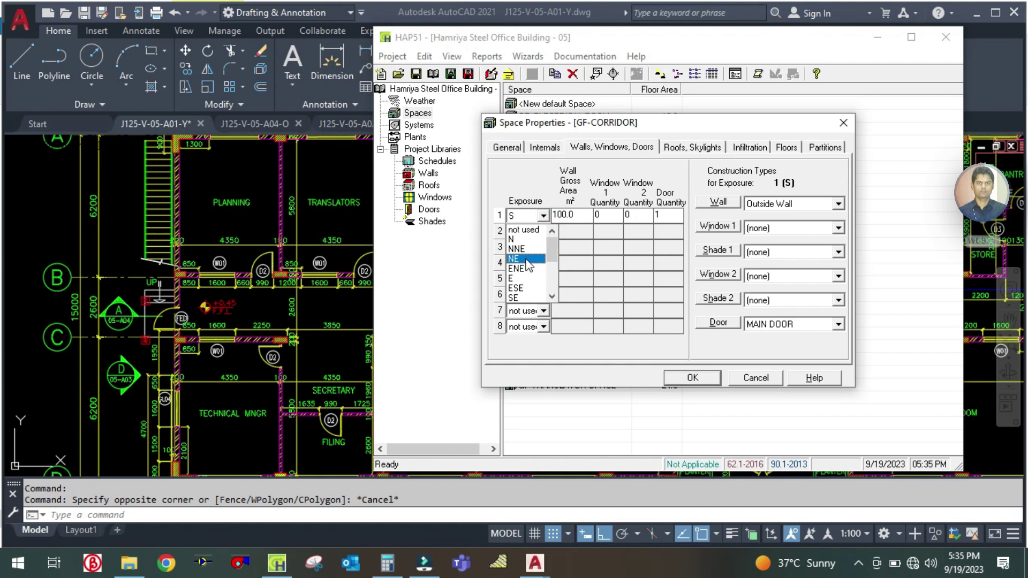
click(525, 279)
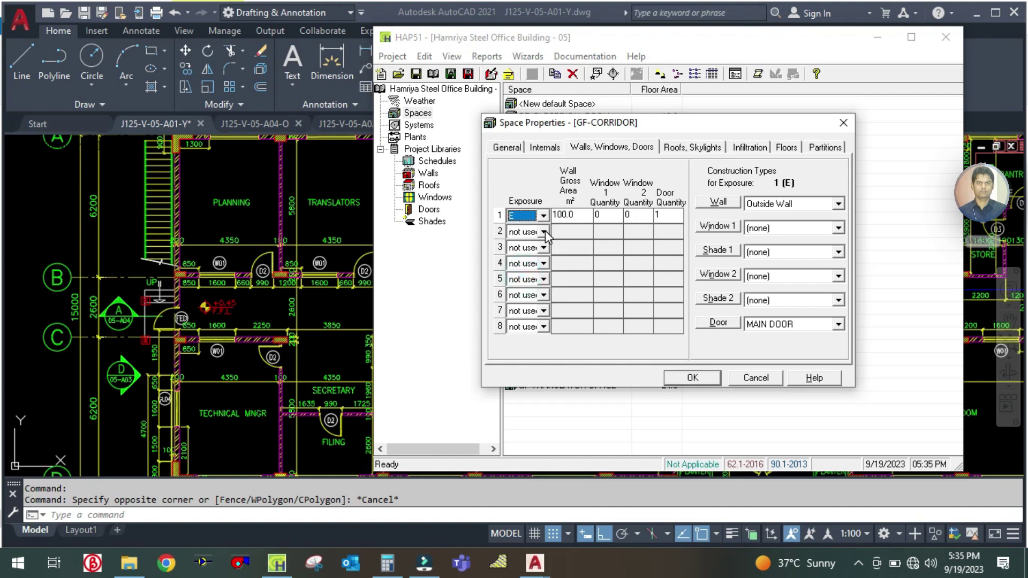
click(544, 231)
scroll(517, 311, down, 3)
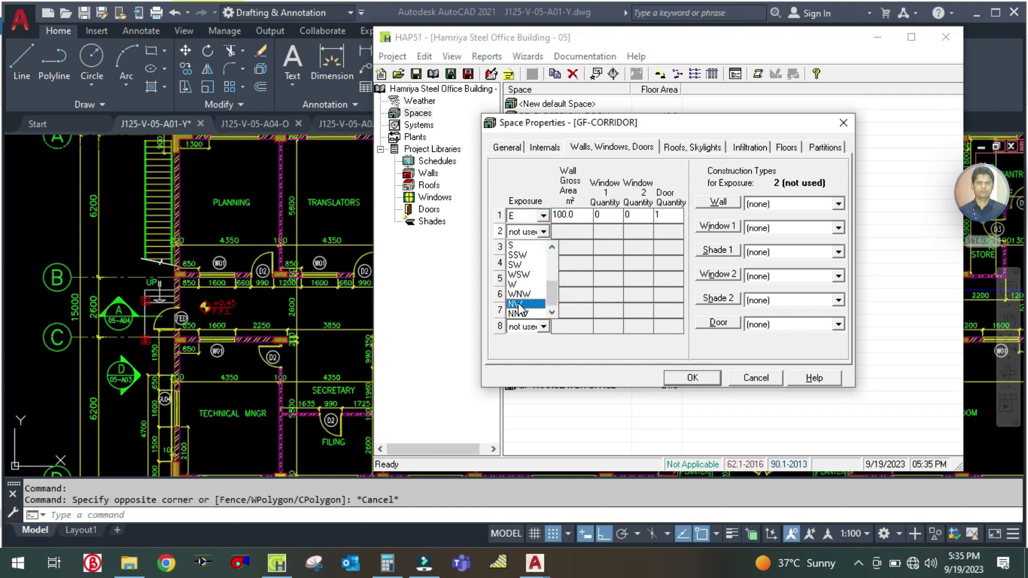
click(520, 285)
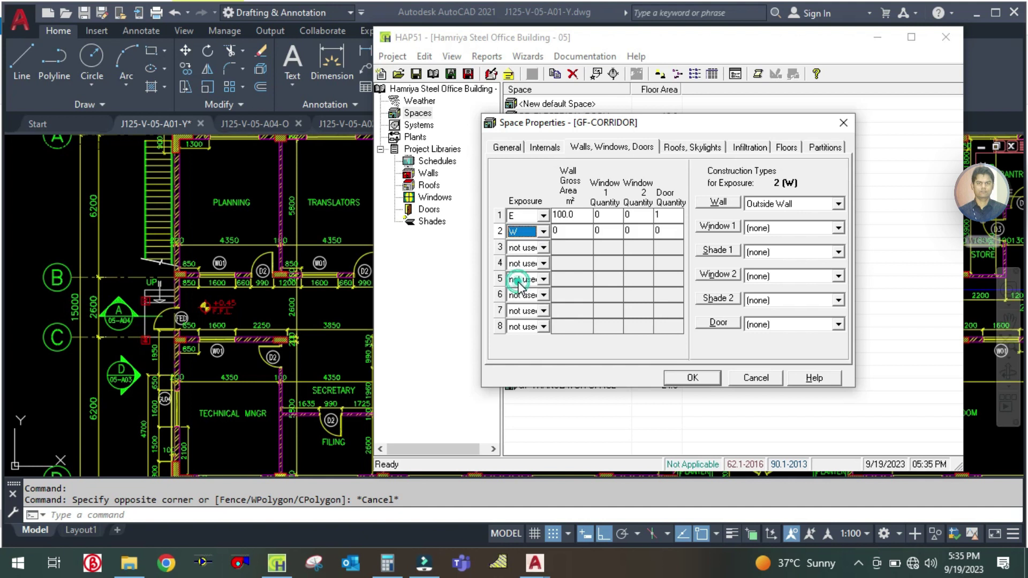
- Calculate the corridor end wall's area as 2.6 × 4 in Calculator, and check the end wall's door tag in the floor plan
click(576, 215)
click(204, 313)
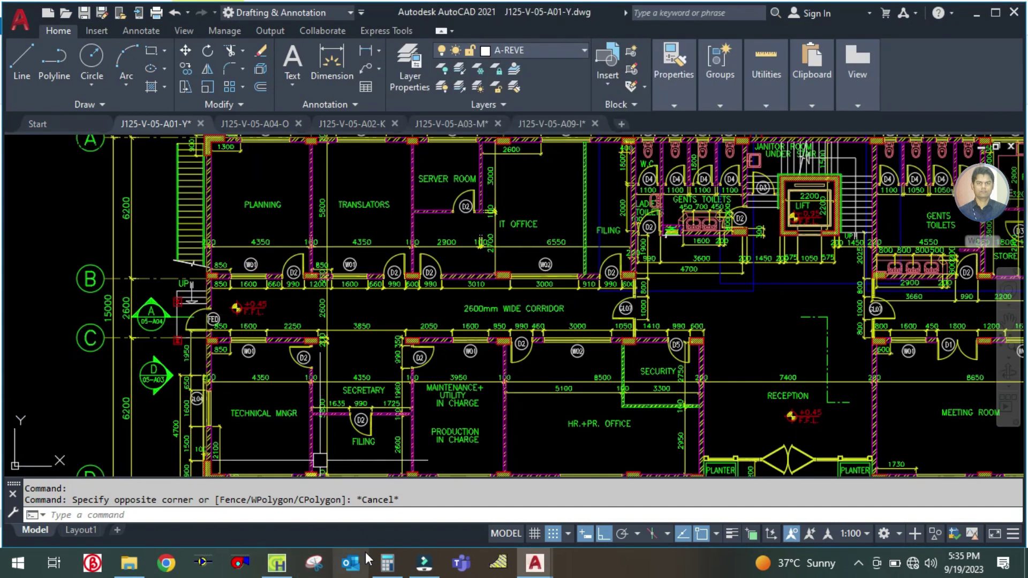
click(388, 562)
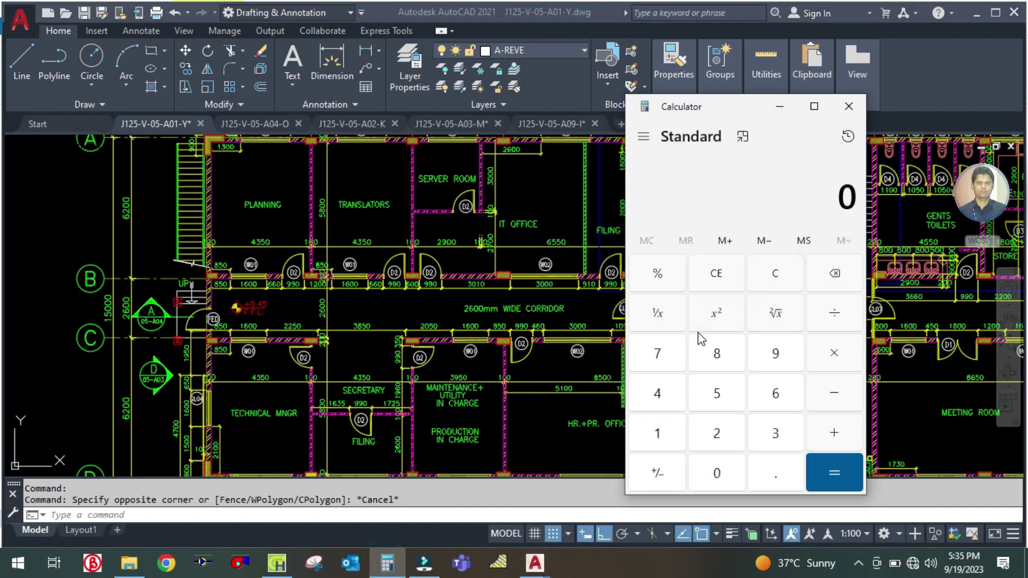
text(6*4)
key(Return)
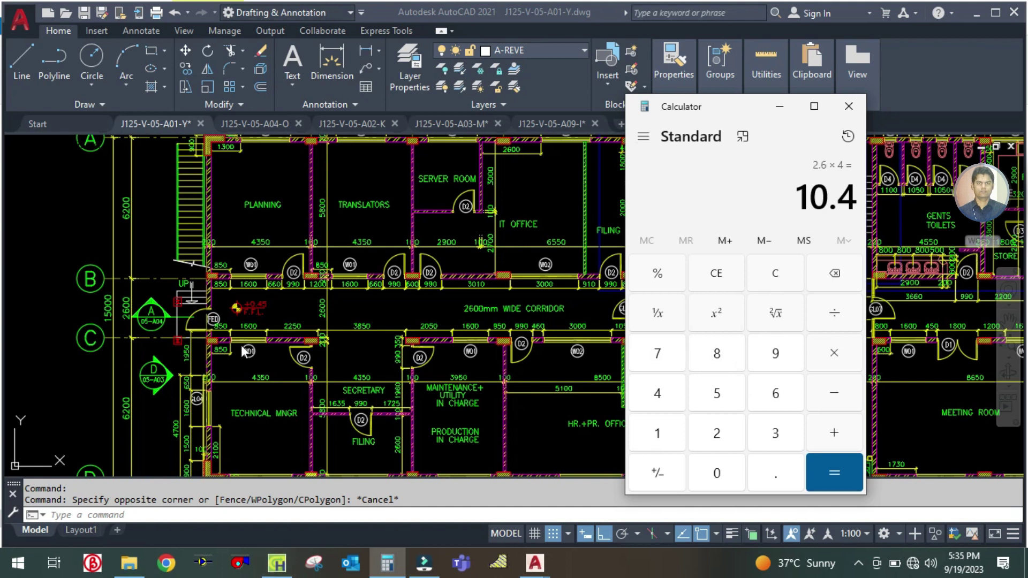
scroll(211, 324, up, 4)
click(329, 310)
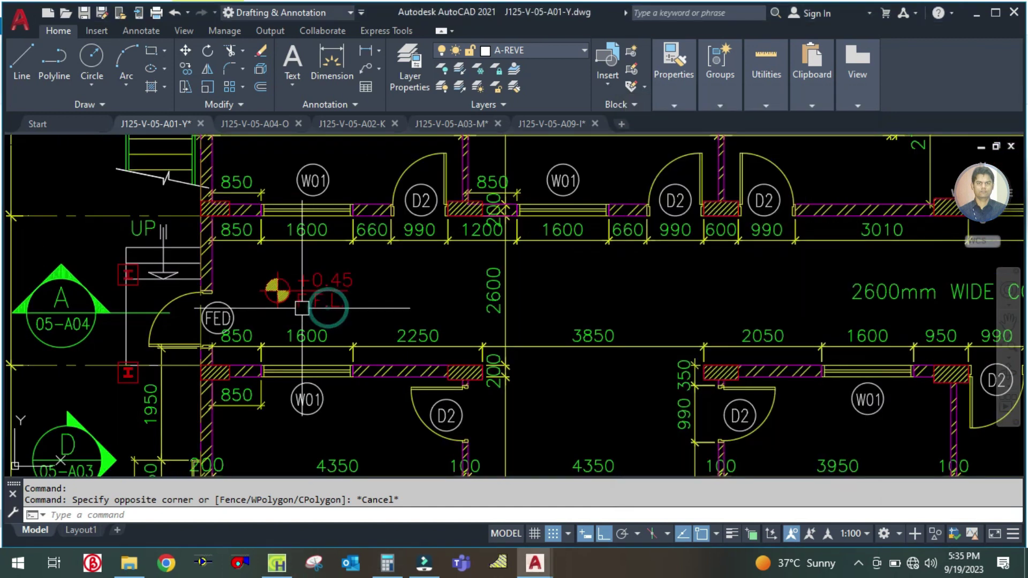
key(Escape)
scroll(294, 330, down, 2)
- Set the gross wall area of both the E and W exposures to 10.4 m² in HAP
click(277, 563)
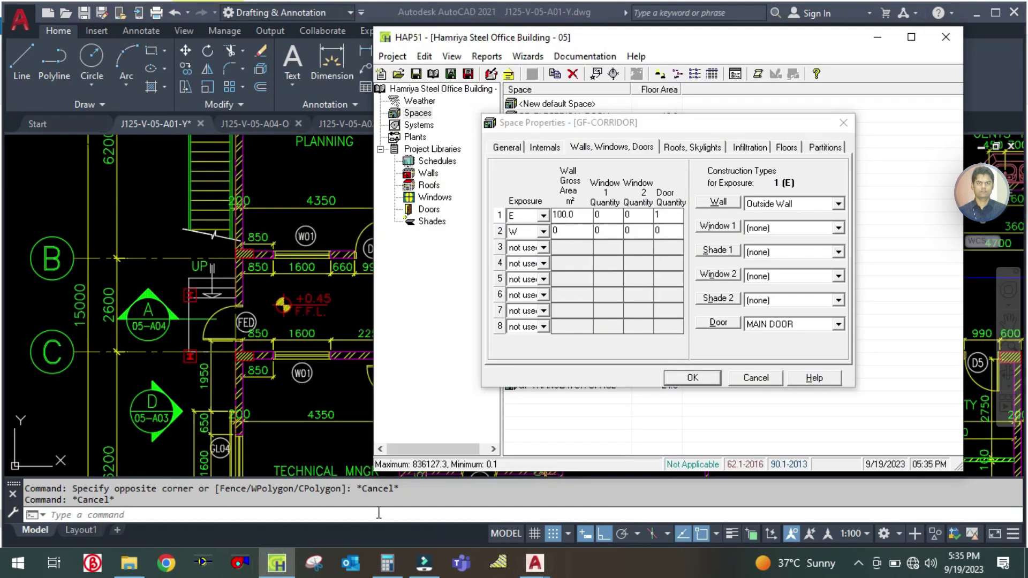
click(387, 563)
click(387, 563)
click(563, 217)
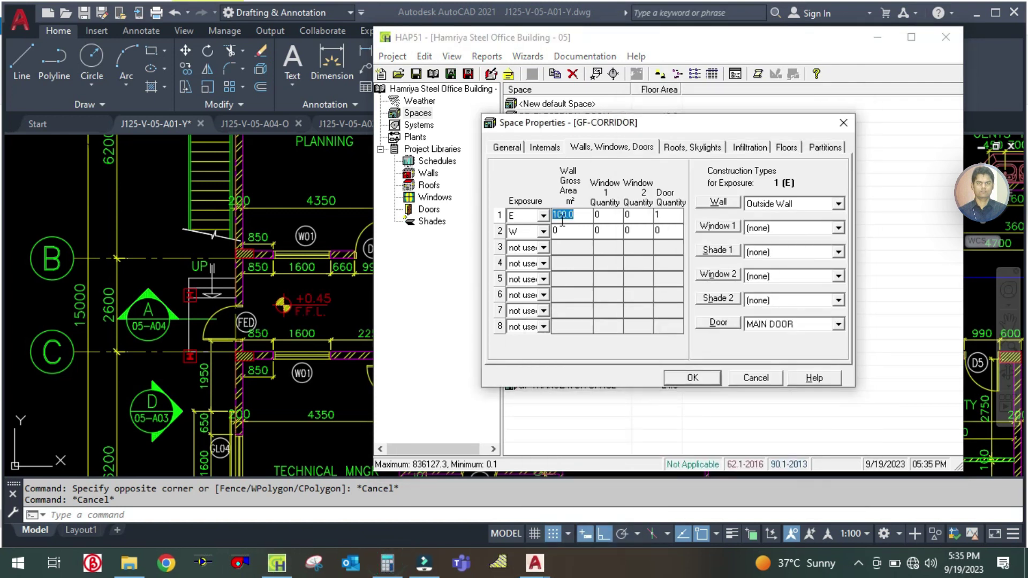
text(1)
click(565, 231)
- Set the W exposure's door quantity to 1 and assign the FED door type to both the W and E exposures
click(667, 229)
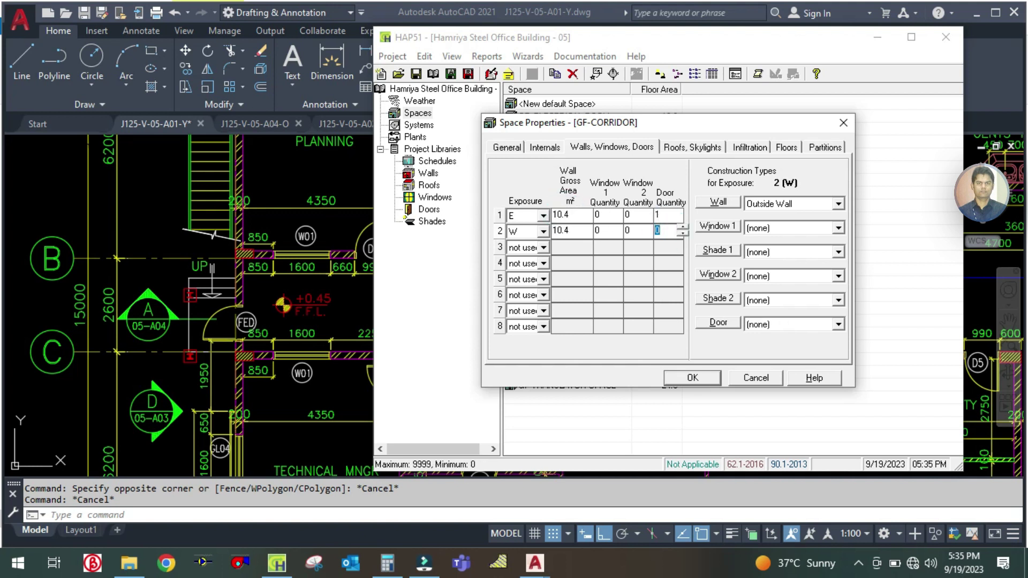
click(770, 326)
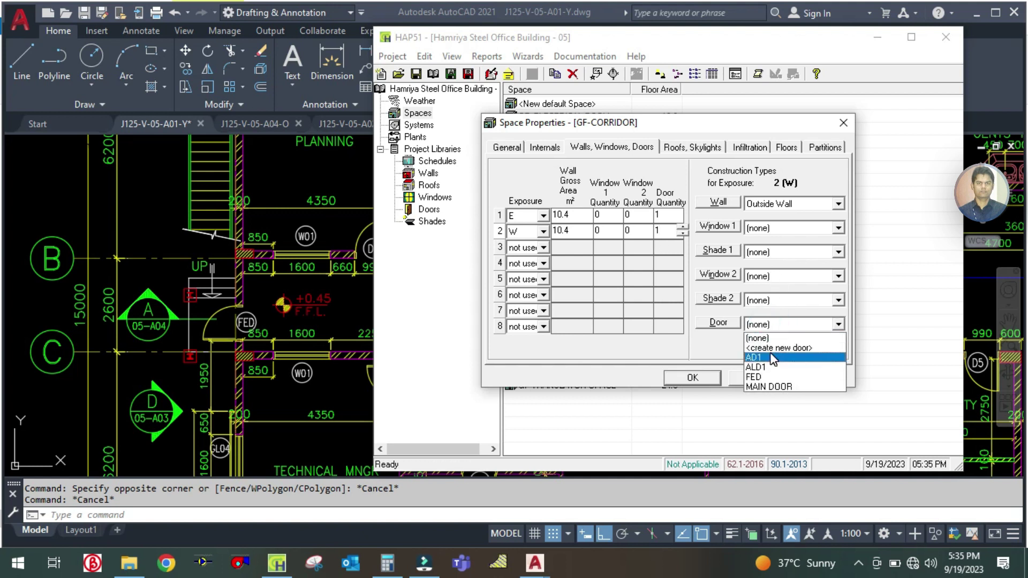
click(761, 375)
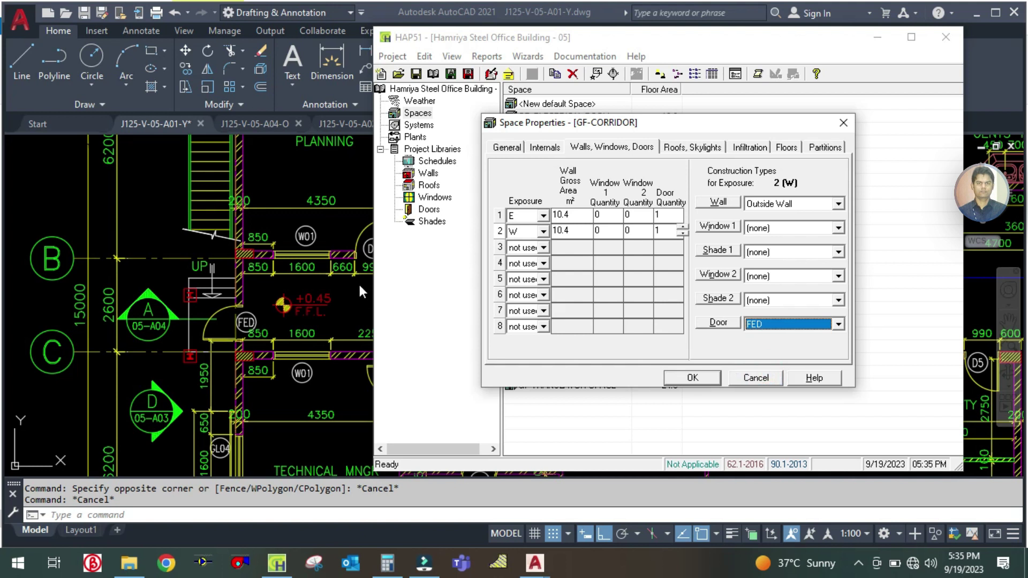
click(578, 215)
click(781, 324)
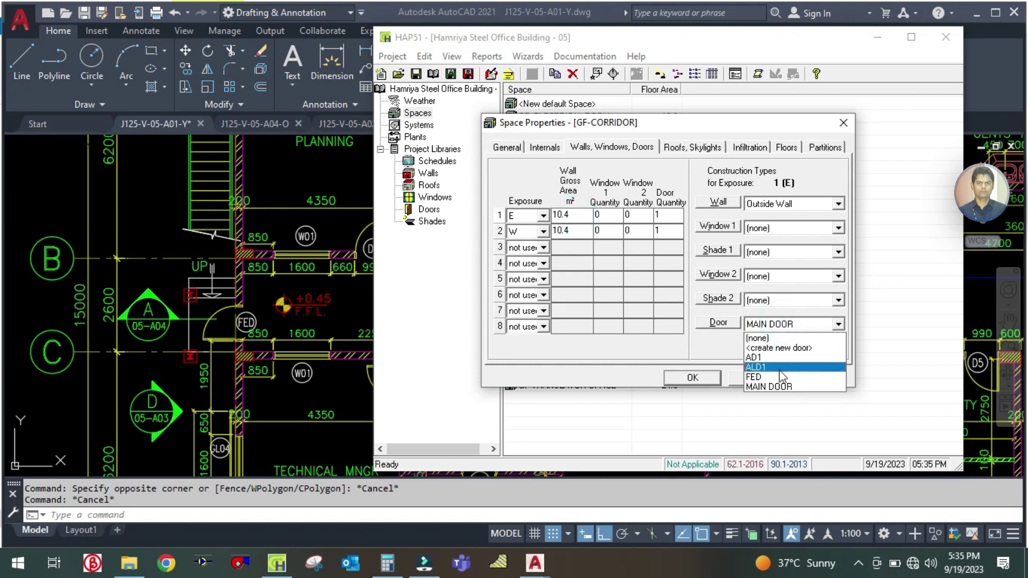
click(776, 377)
click(610, 230)
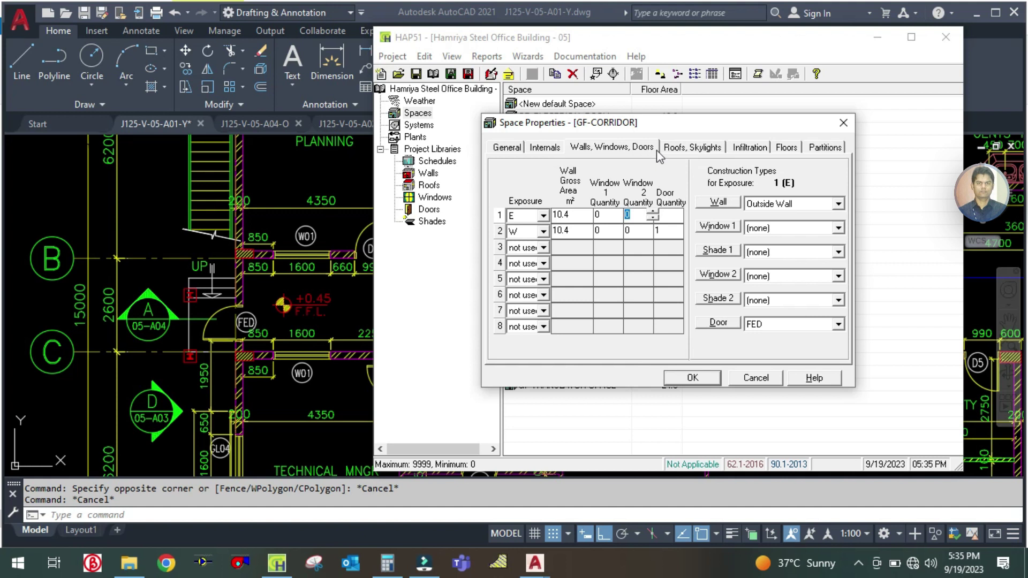
- Set the horizontal roof's gross area to match the 14.8 m² floor area, and open the space's infiltration settings
click(676, 146)
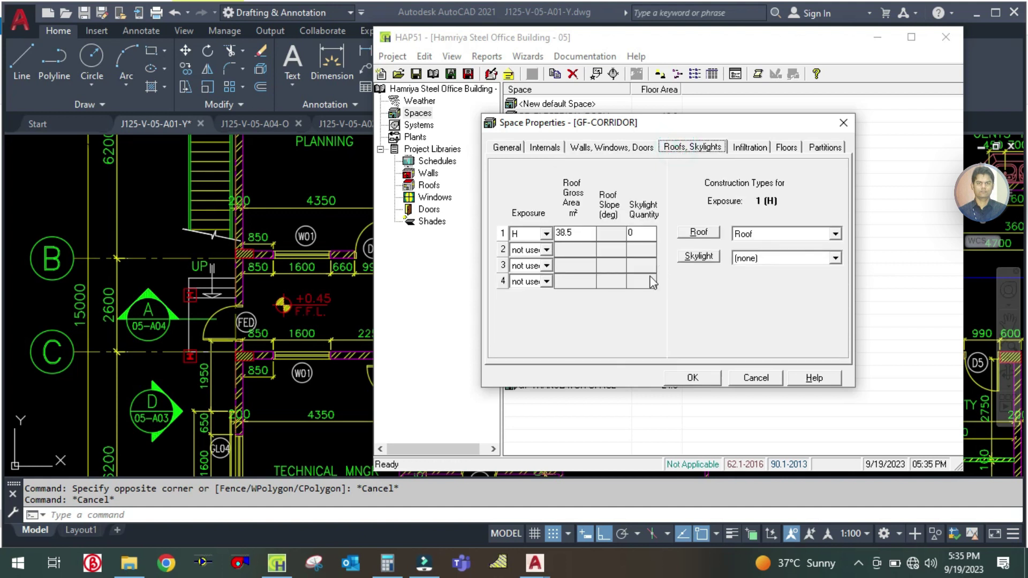
click(503, 147)
click(709, 147)
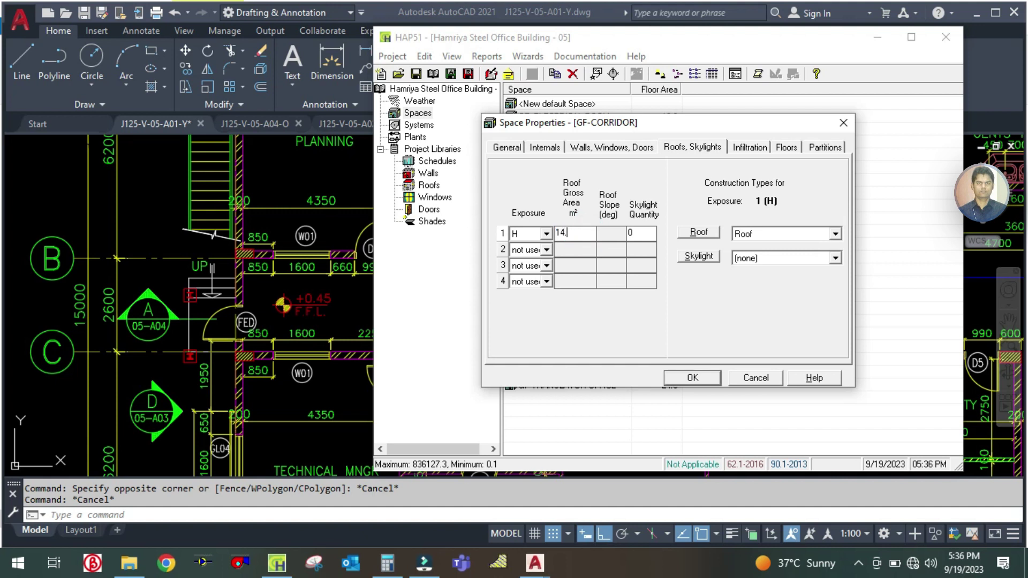
click(762, 150)
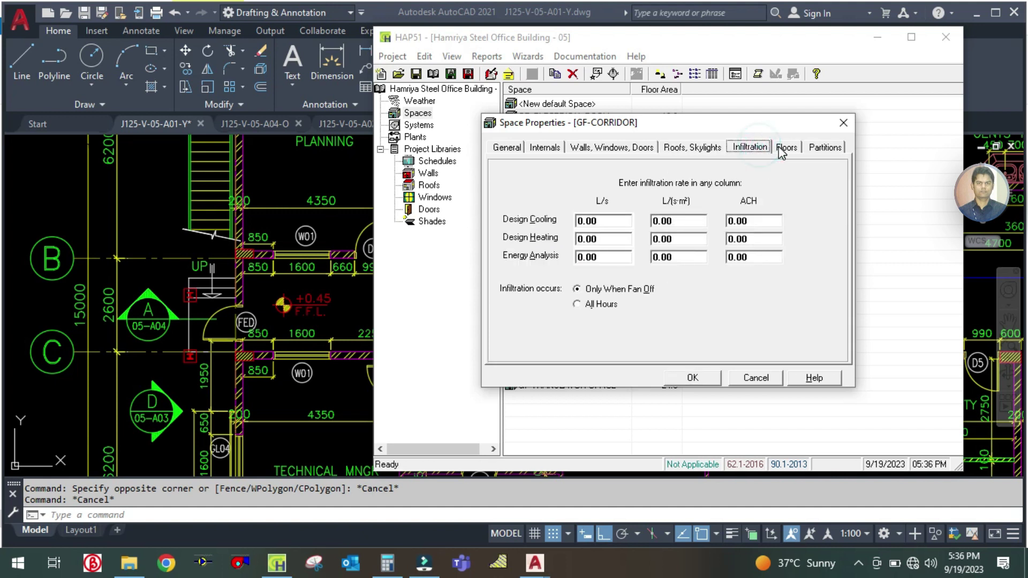
- Review the corridor space's floor and partition settings, and accept the space properties
click(784, 148)
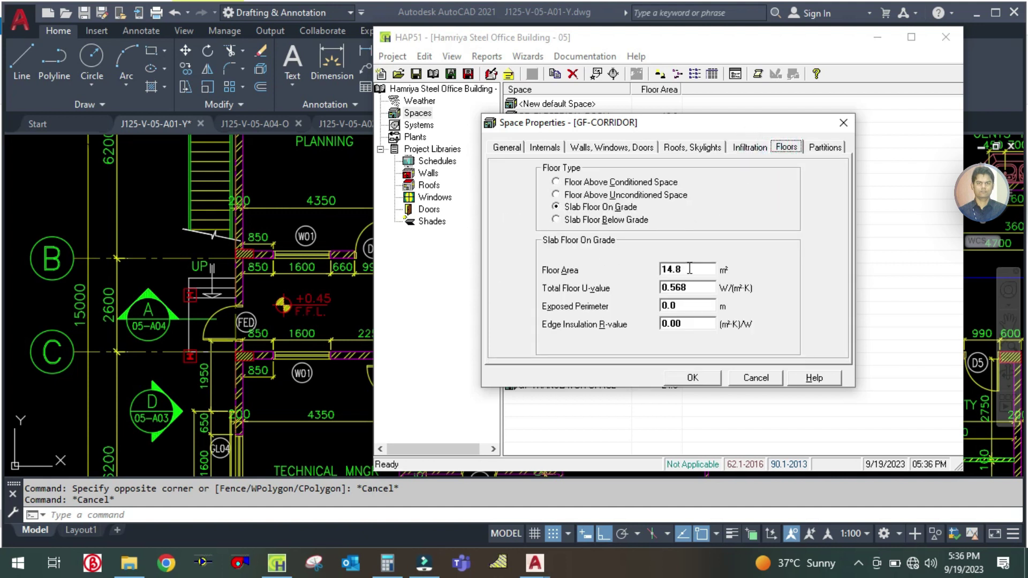
click(822, 145)
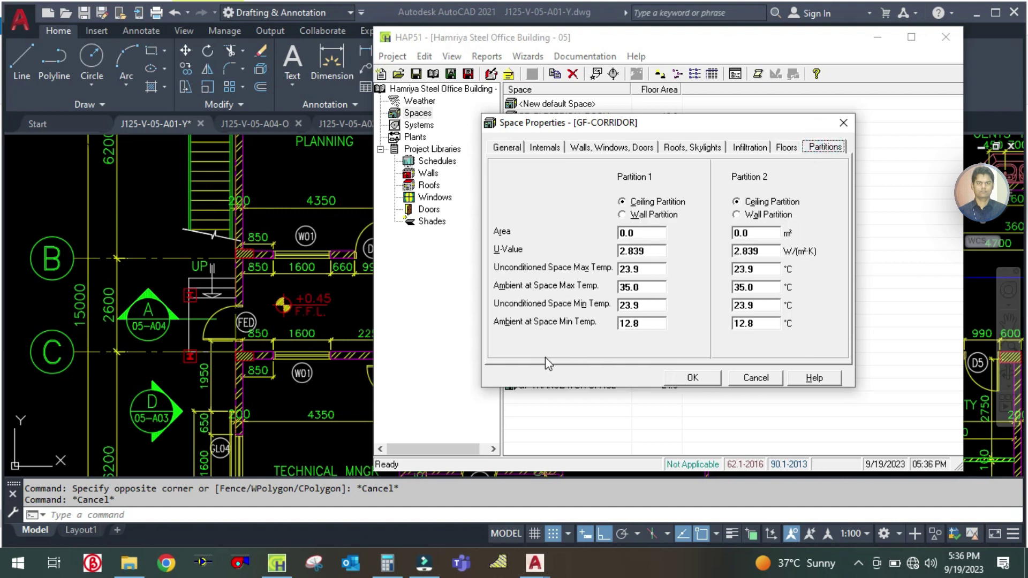
click(681, 377)
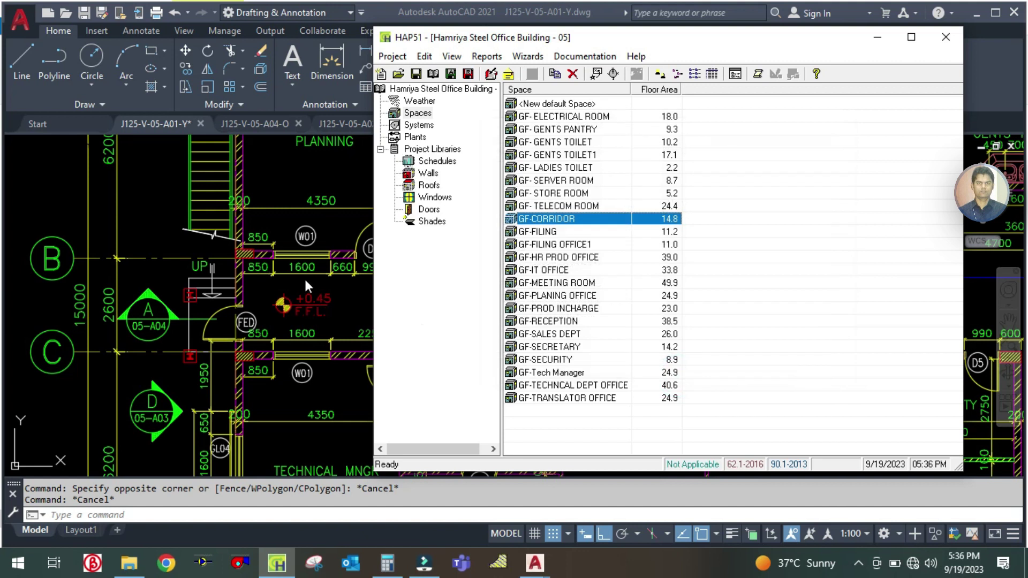
- Check the full ground floor plan in AutoCAD, and save the project in HAP
click(304, 277)
scroll(520, 282, down, 4)
drag(734, 305, 518, 335)
click(277, 564)
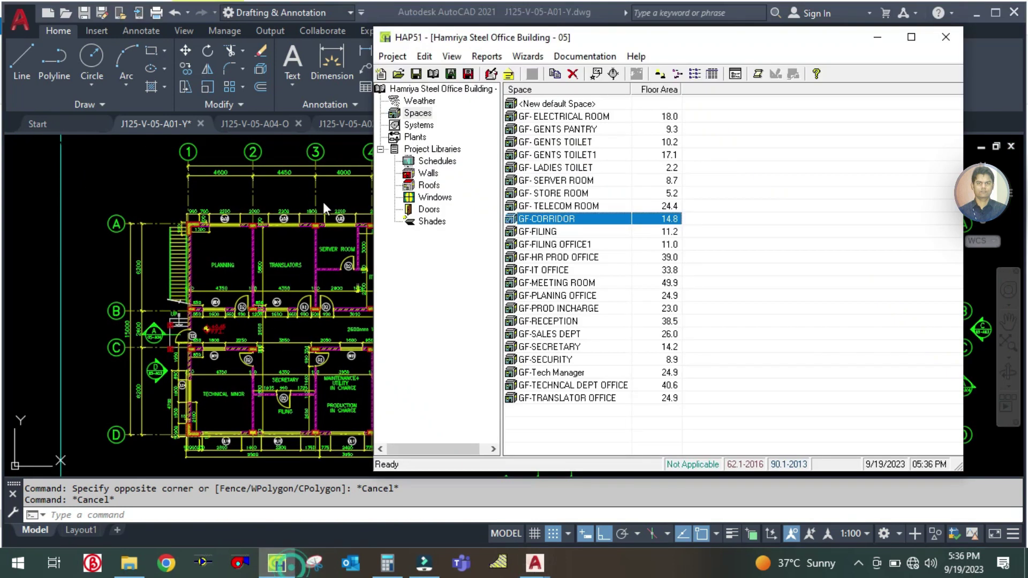
click(416, 74)
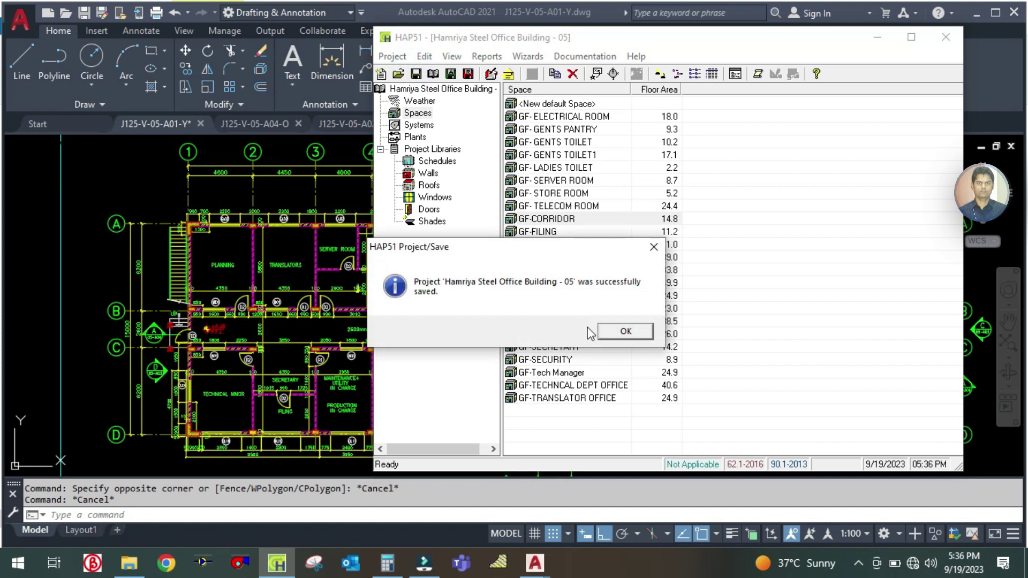
click(617, 332)
- Switch to AutoCAD and examine the rooms and corridor in the first floor layout for the office block
click(148, 199)
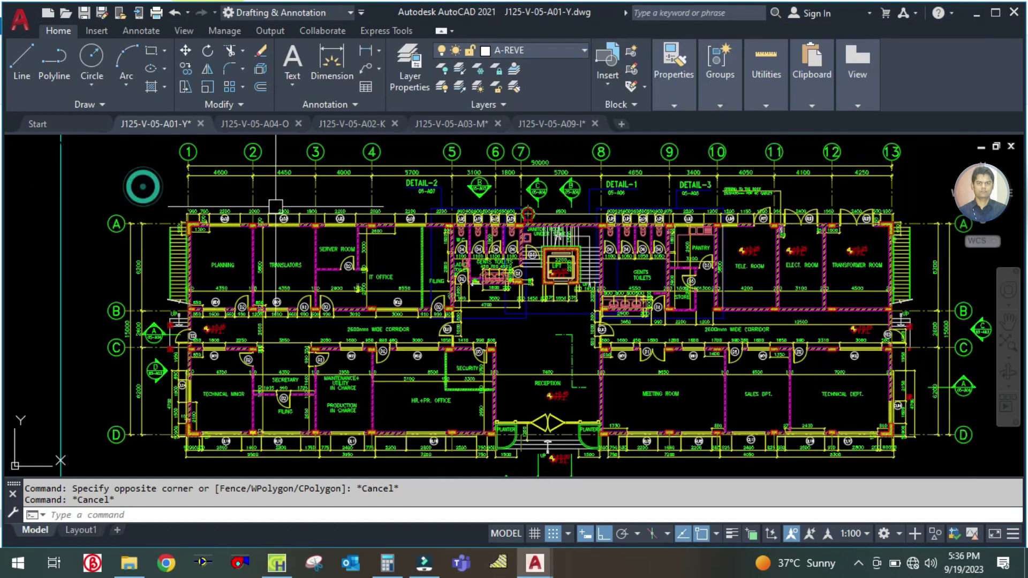
scroll(540, 181, down, 4)
scroll(540, 181, up, 2)
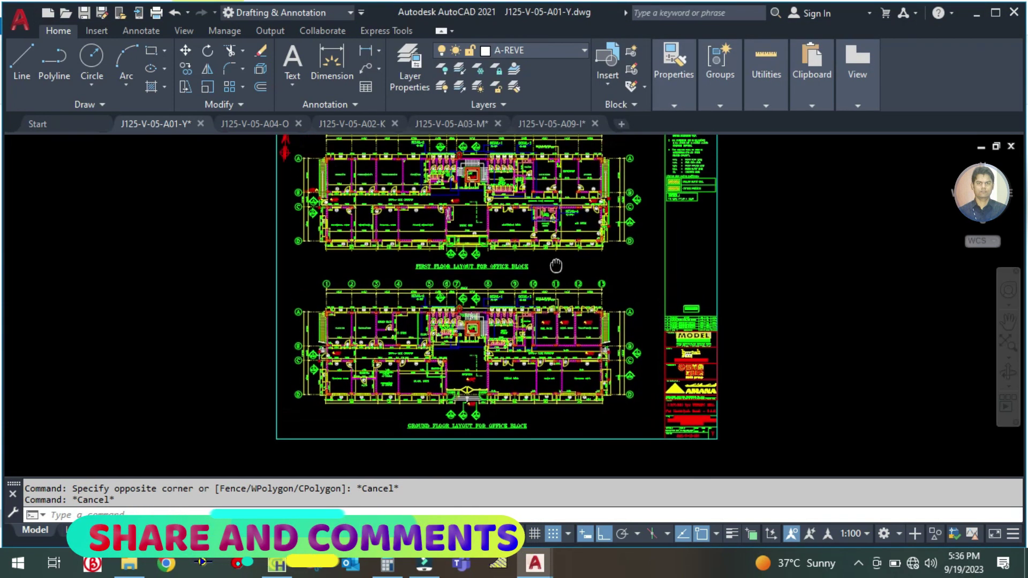
scroll(355, 274, up, 3)
scroll(355, 273, down, 1)
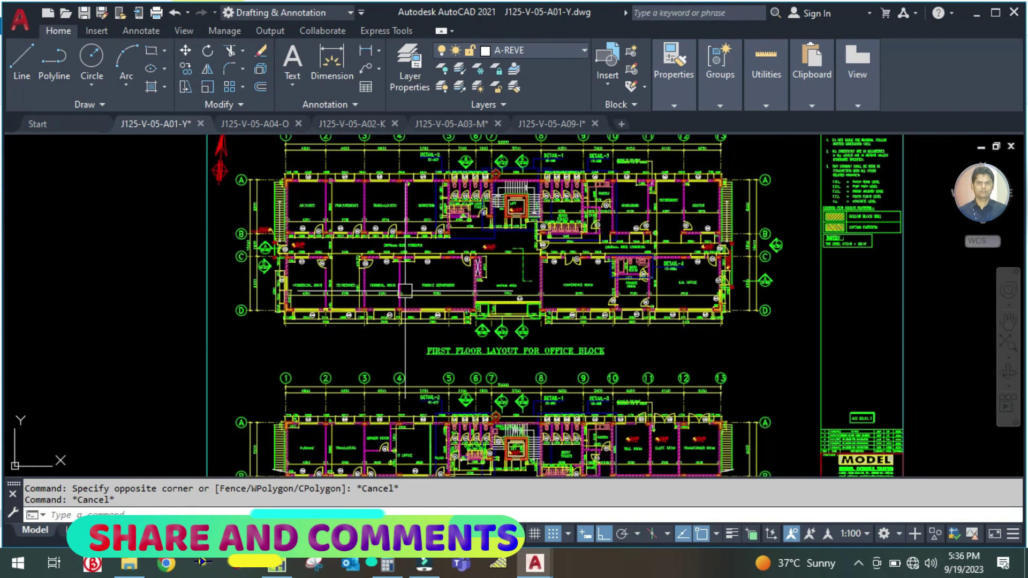
scroll(405, 342, down, 1)
scroll(312, 293, up, 2)
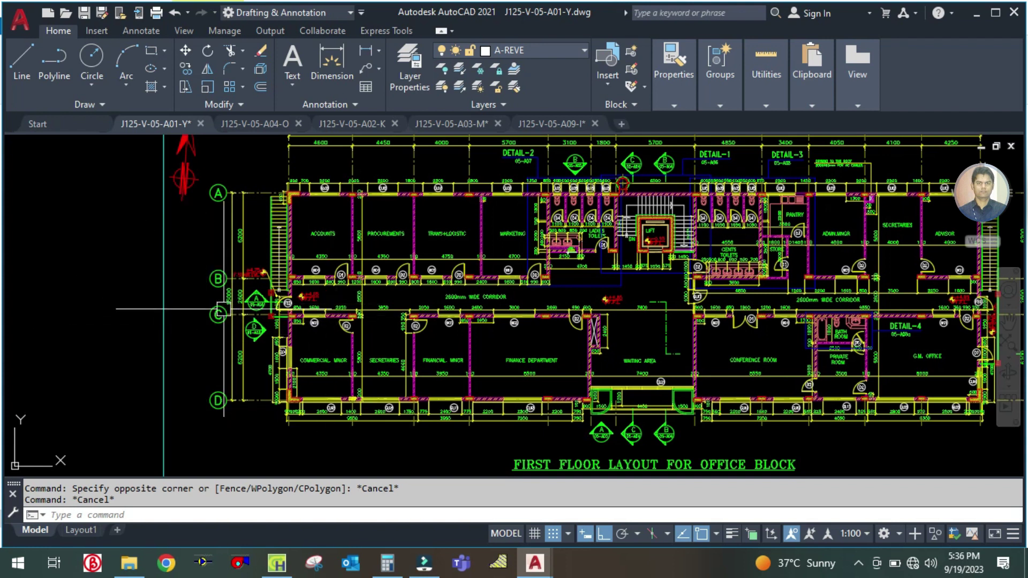
scroll(260, 321, down, 2)
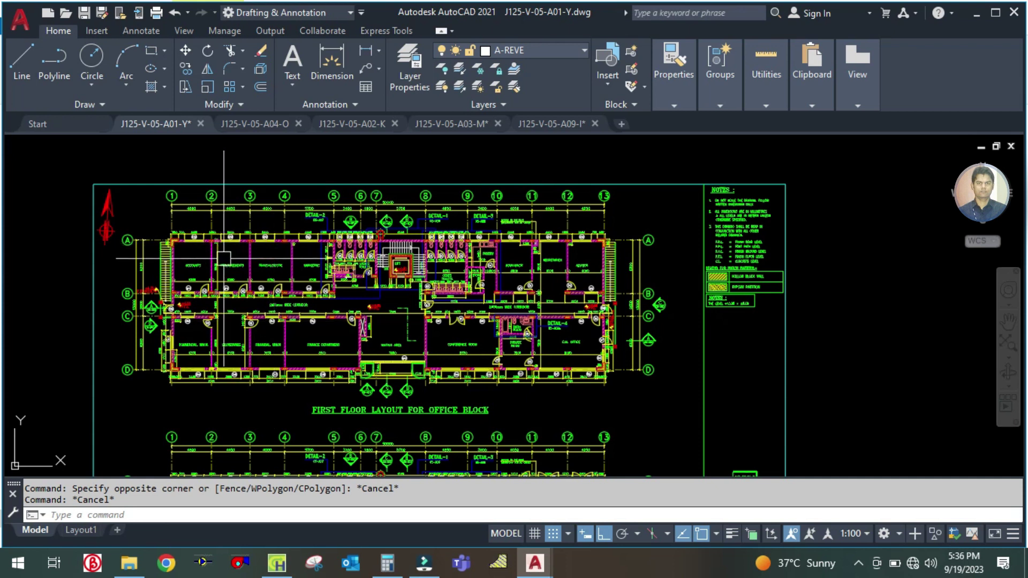
scroll(256, 373, up, 2)
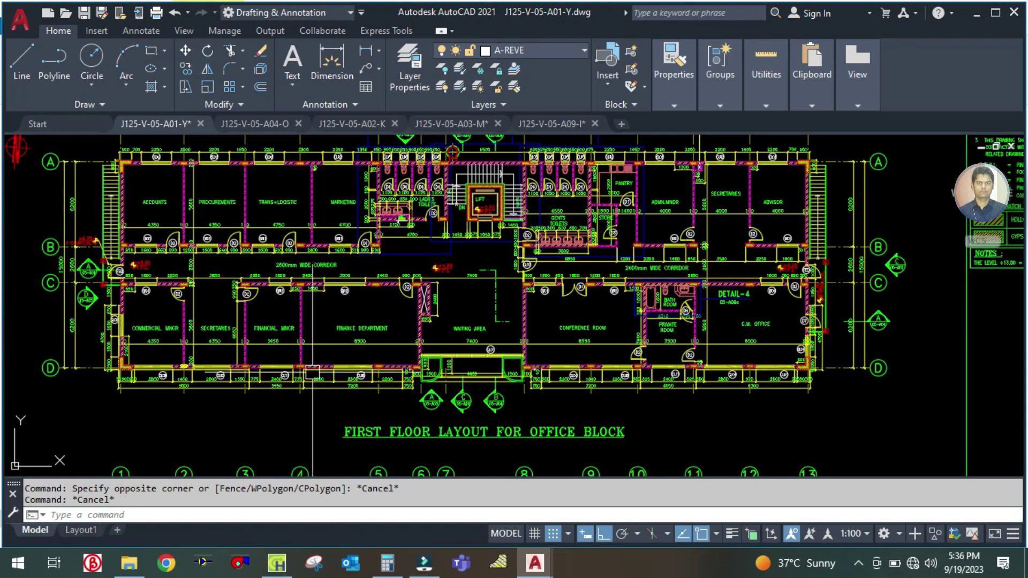
drag(280, 403, 291, 427)
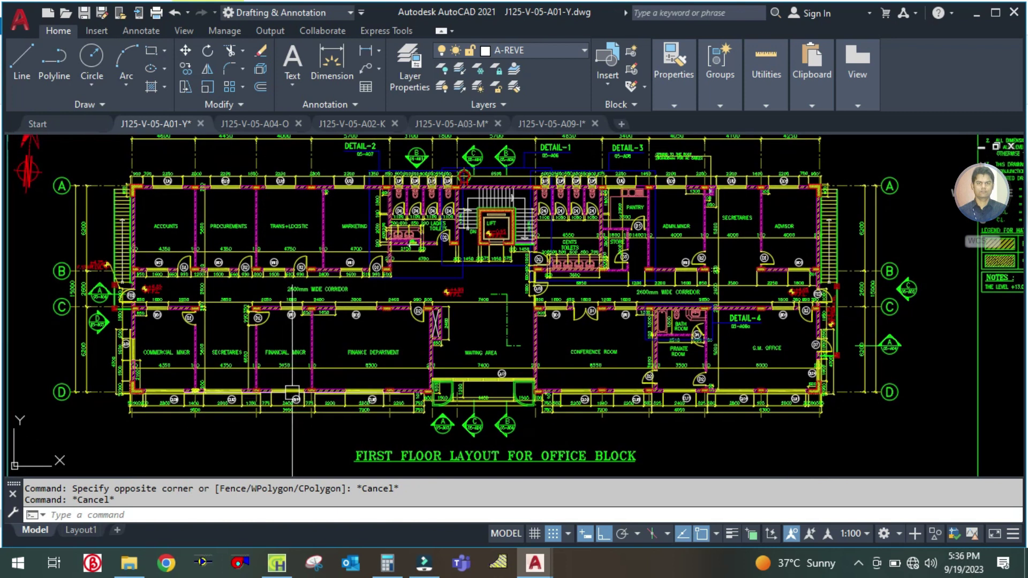